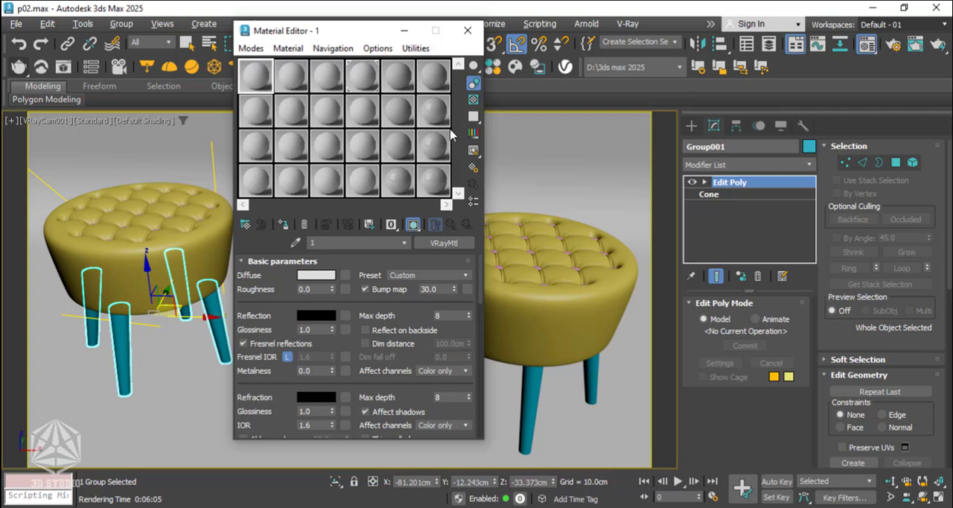
Set the diffuse colour of material 1 to near-black with red, green and blue all at 1.
click(315, 275)
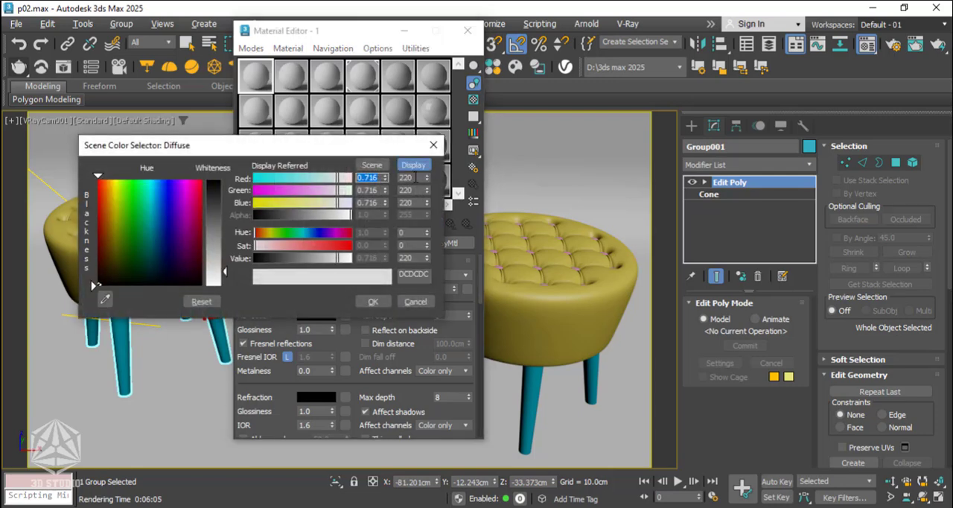
double_click(415, 177)
text(1)
key(Tab)
text(1)
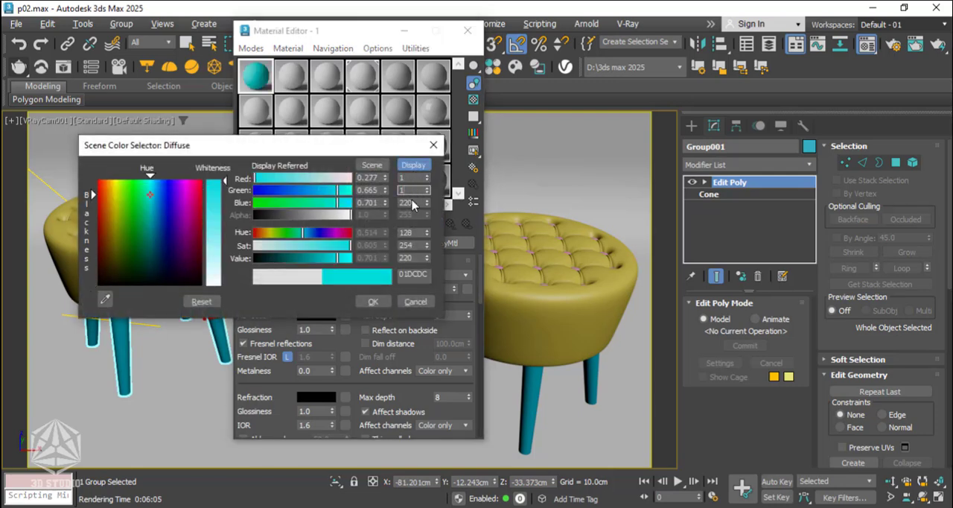
key(Tab)
text(1)
click(373, 301)
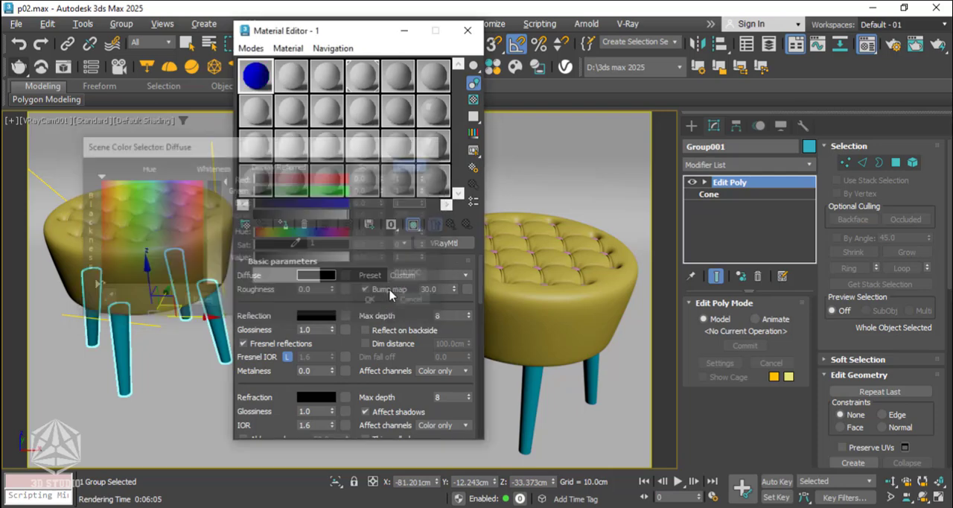
Turn off Fresnel reflections for material 1 and set its reflection to a light gold of about RGB 245, 216, 159.
click(242, 343)
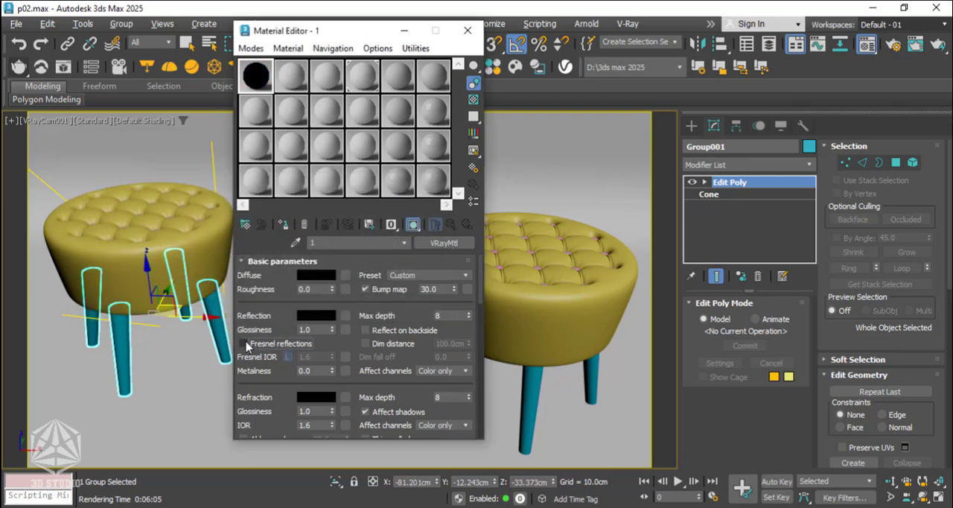
click(319, 316)
drag(298, 117, 543, 113)
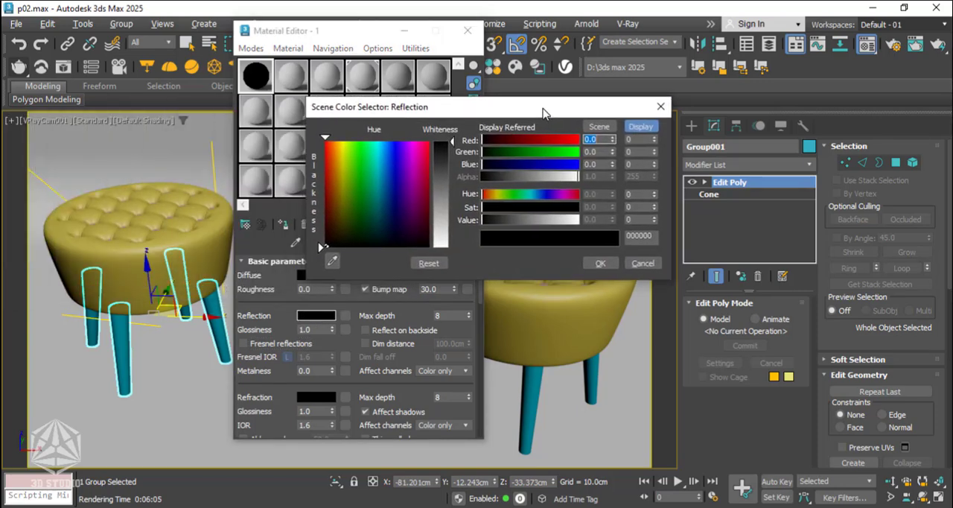
click(338, 152)
drag(445, 202, 447, 216)
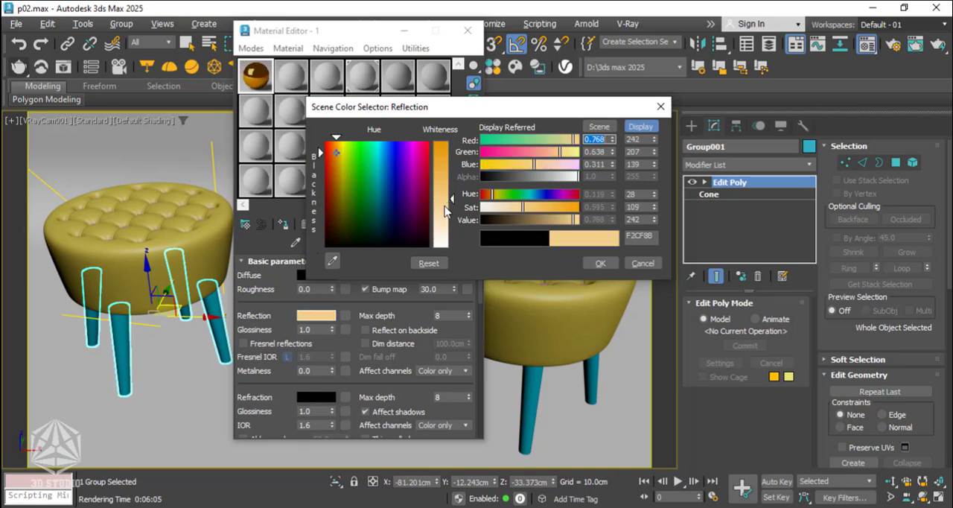
drag(505, 210, 509, 209)
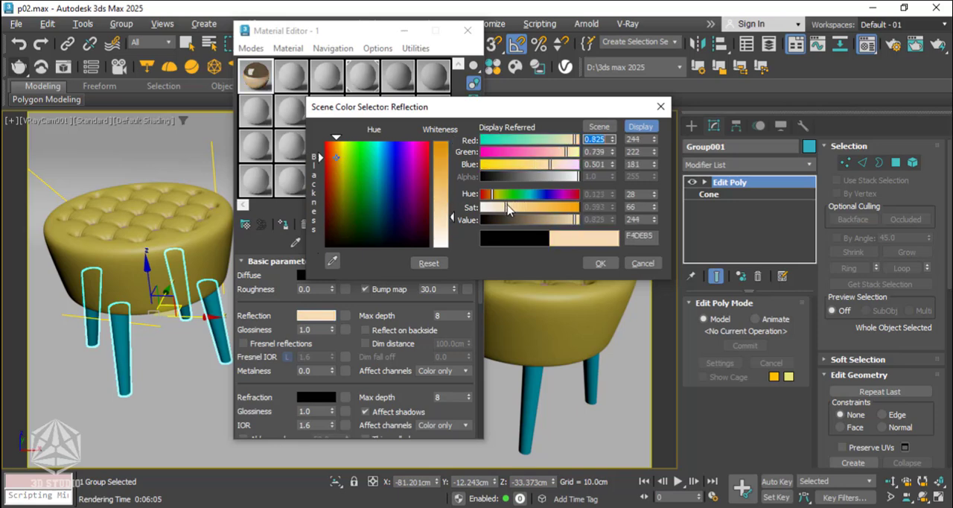
click(513, 207)
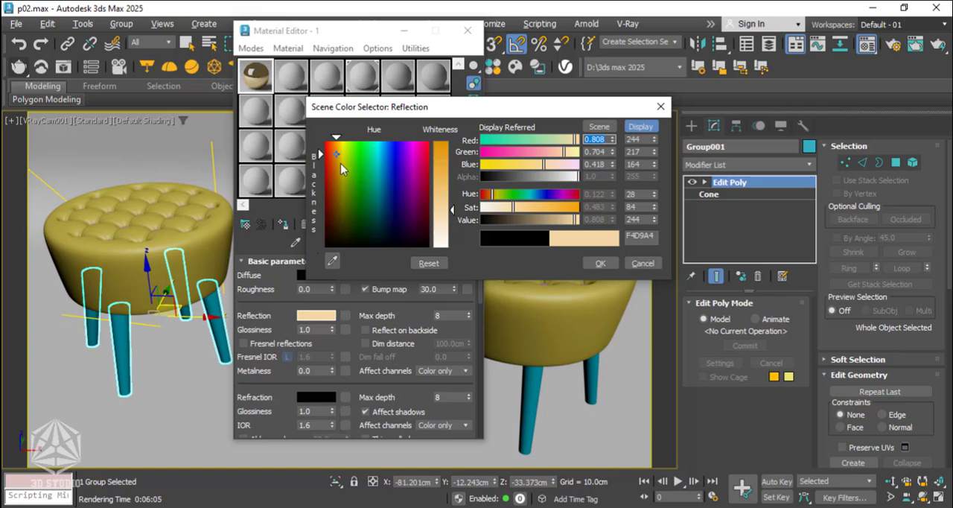
drag(337, 151, 336, 151)
drag(513, 209, 518, 211)
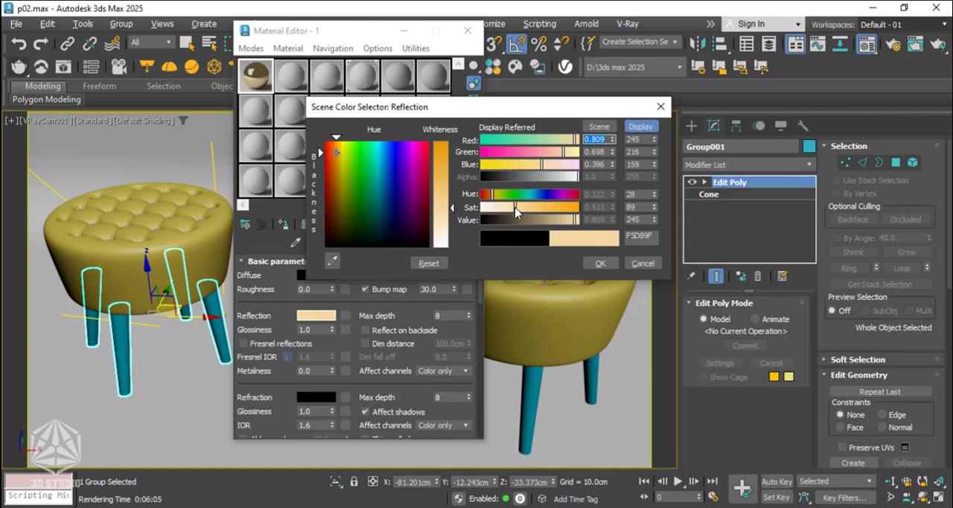
click(602, 262)
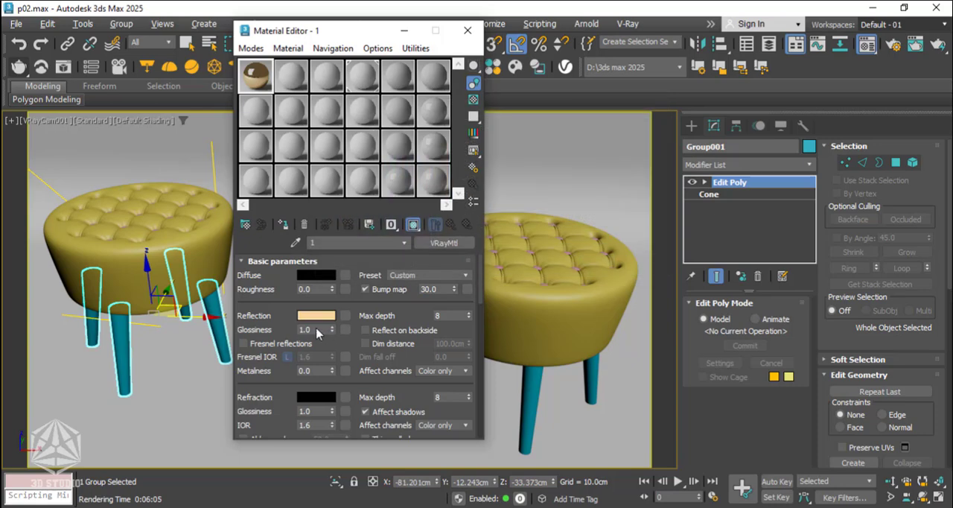
Set the gold material's reflection glossiness to 0.9 and assign it to the selected stool legs.
drag(317, 328, 291, 327)
text(.9)
click(313, 288)
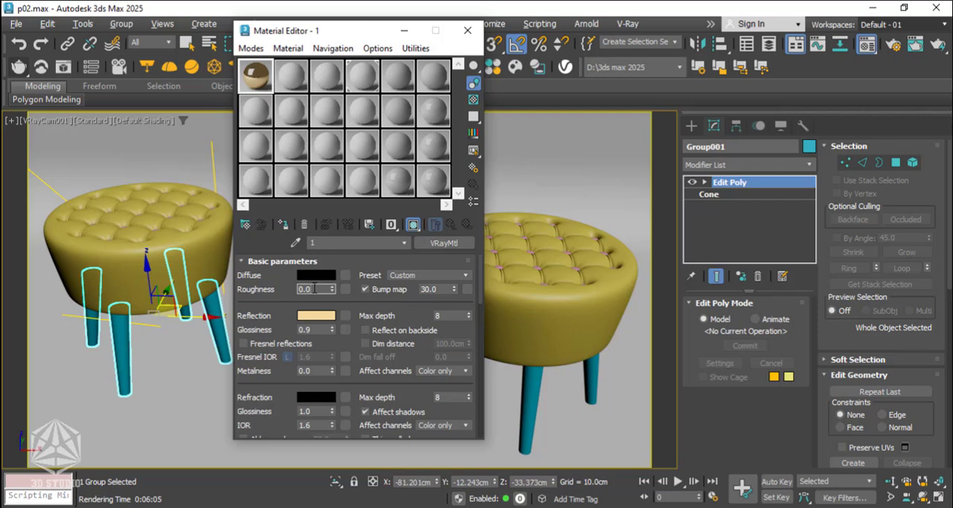
click(283, 225)
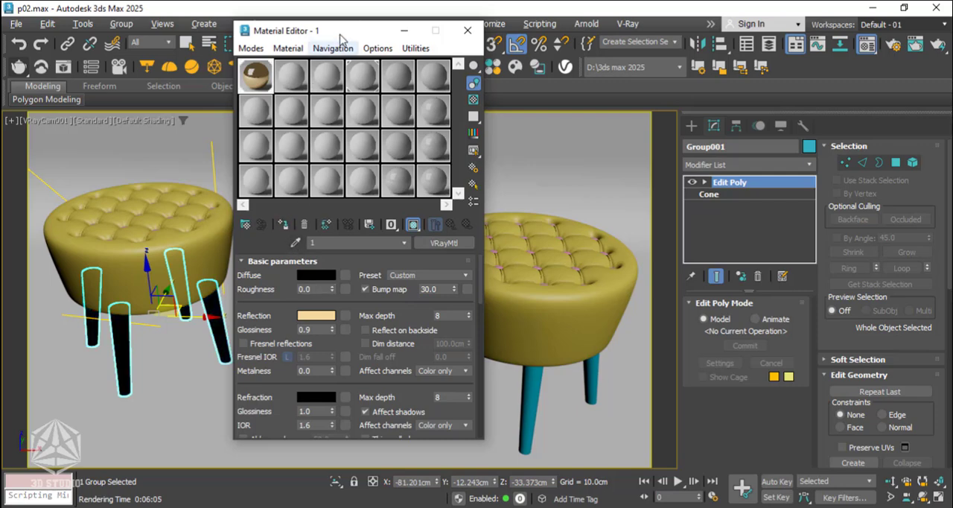
Copy the gold material to the second sample slot and assign it to the rear middle stool's legs, renamed as 12.
drag(340, 31, 137, 32)
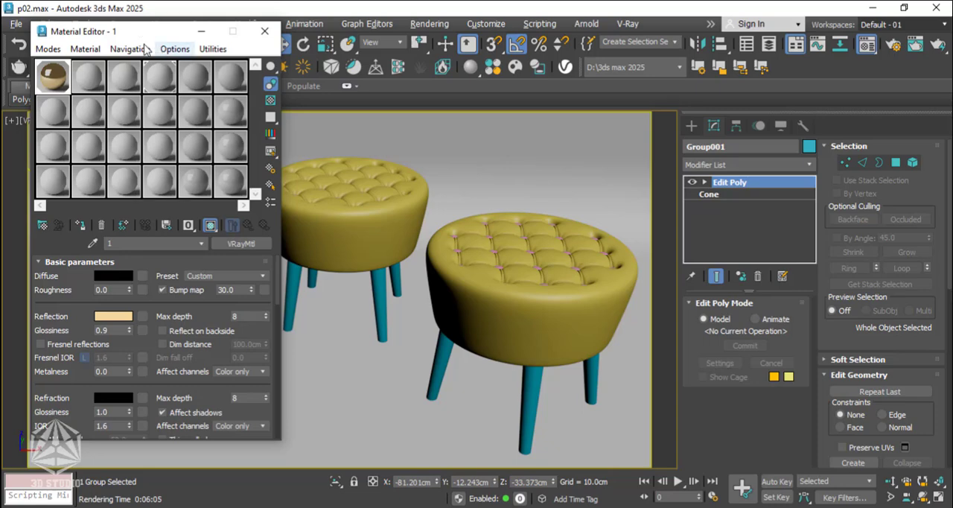
click(90, 75)
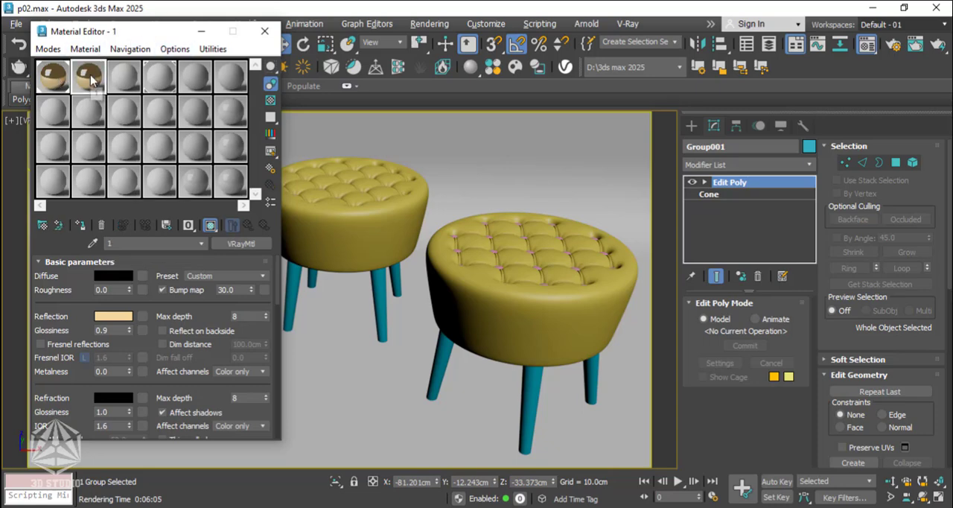
click(382, 287)
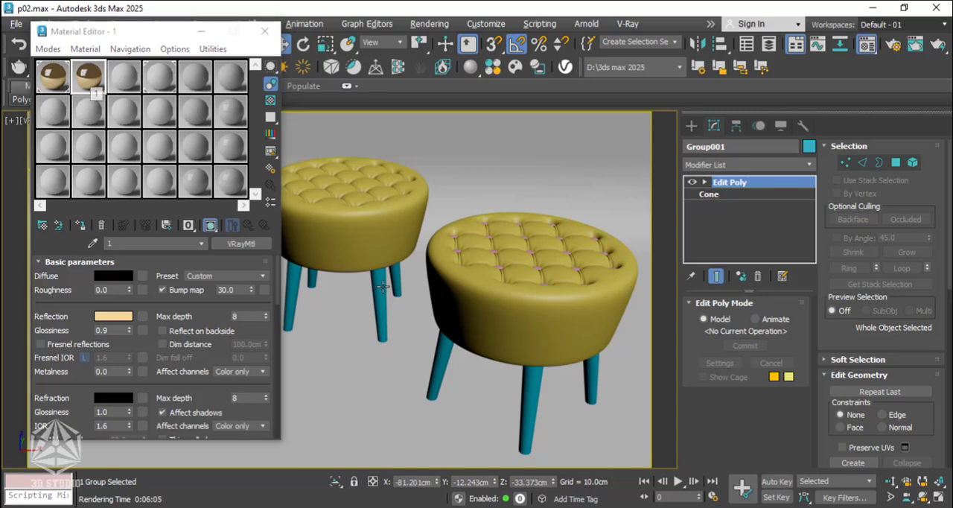
click(381, 287)
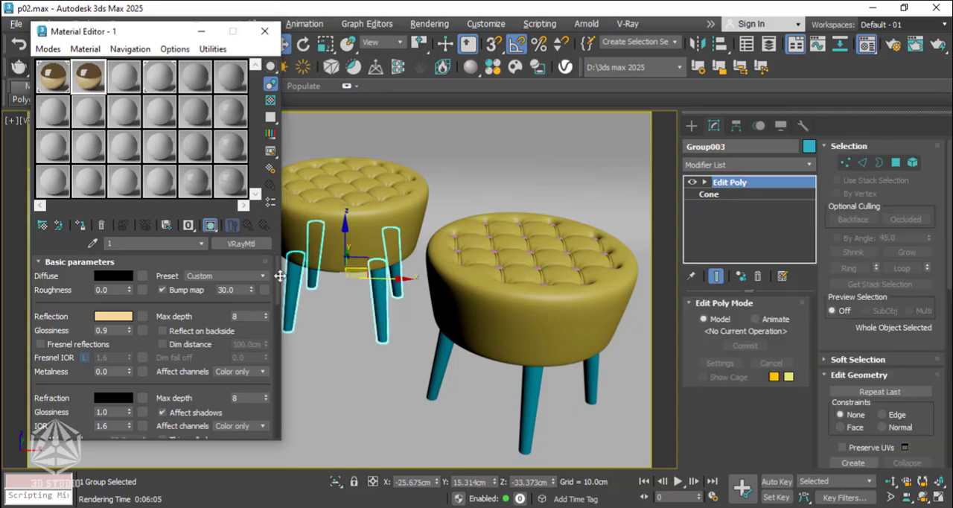
click(80, 226)
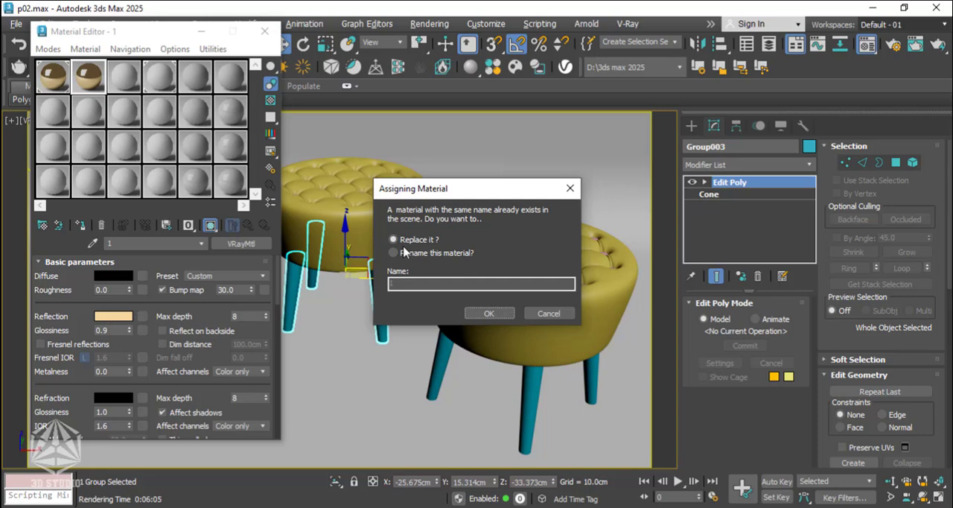
click(393, 252)
click(408, 282)
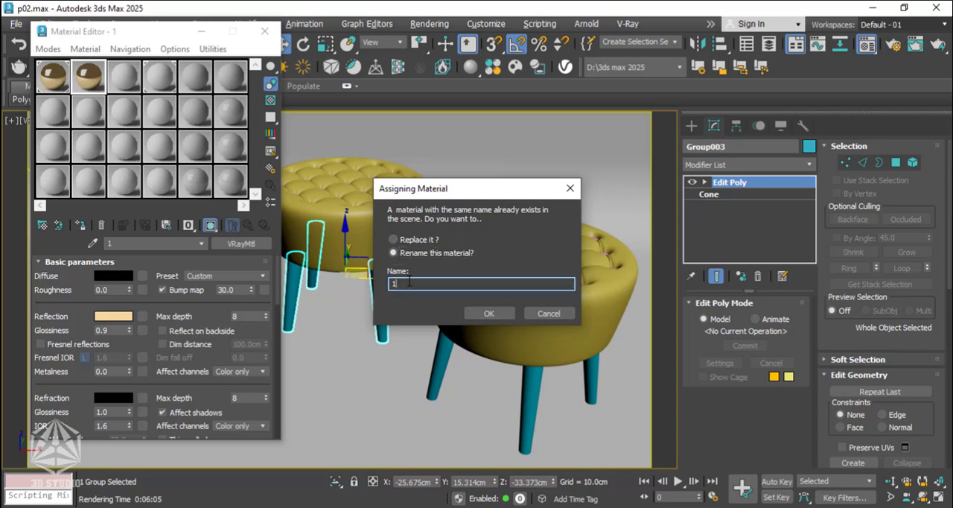
text(2)
click(484, 313)
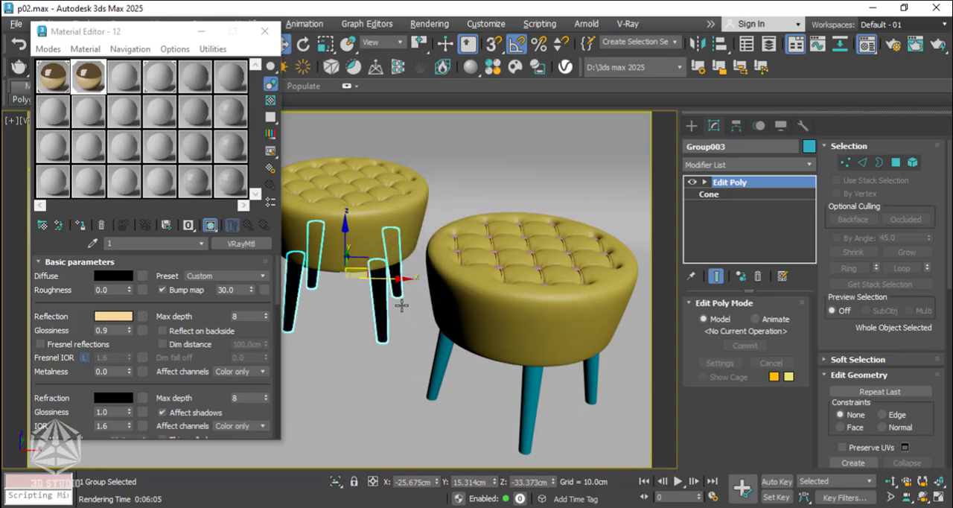
Change the reflection colour of material 12 to a copper tone of about RGB 205, 147, 105.
click(115, 316)
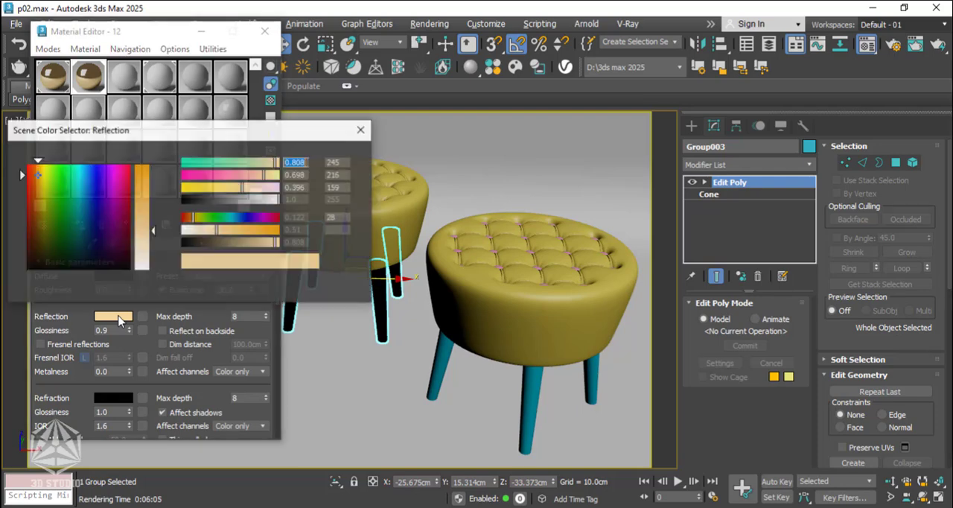
click(33, 178)
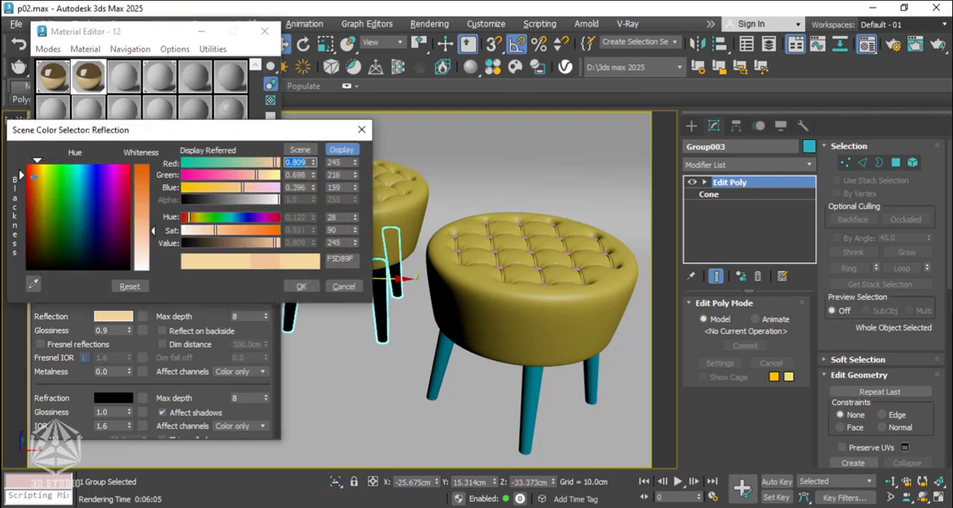
click(145, 209)
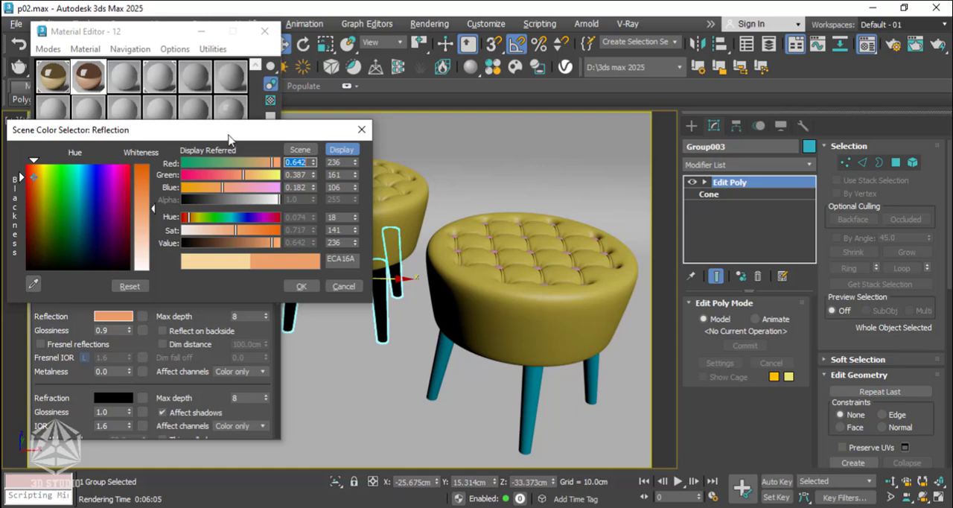
drag(224, 131, 371, 126)
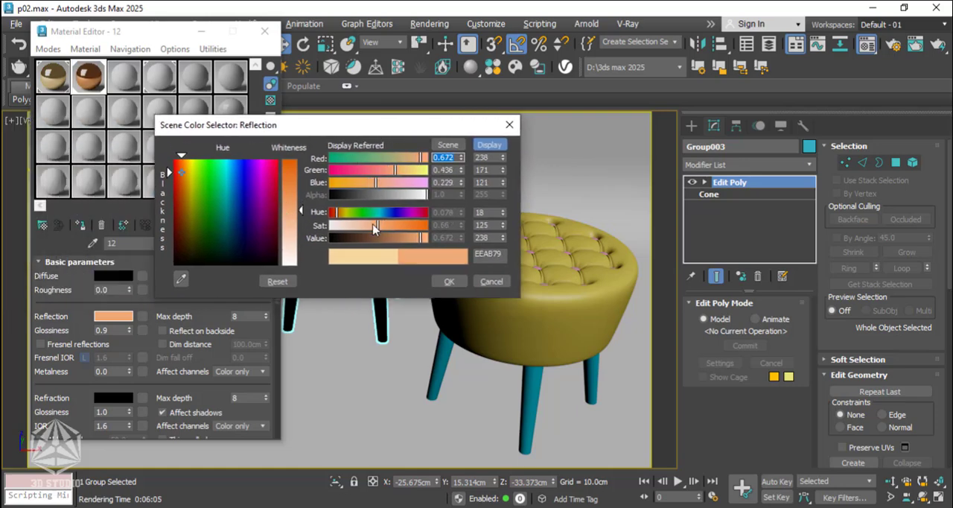
click(404, 237)
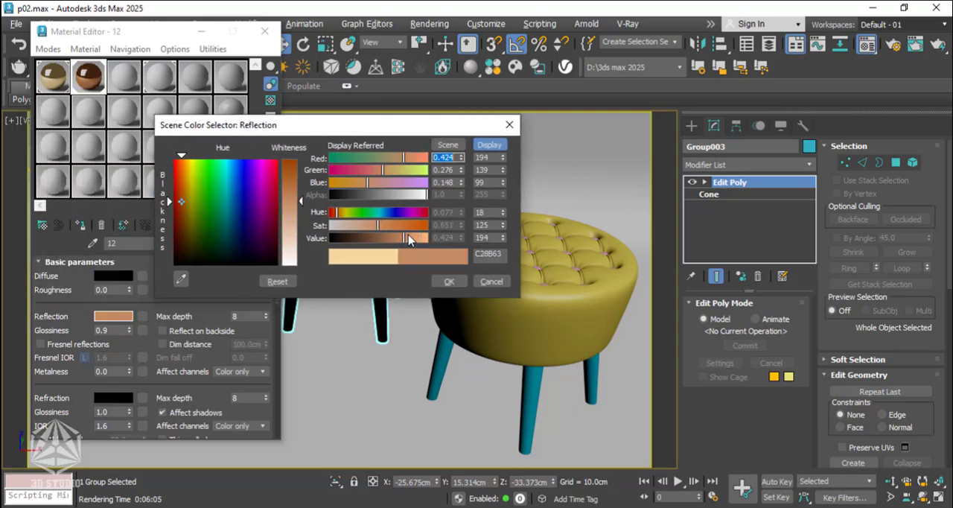
click(407, 238)
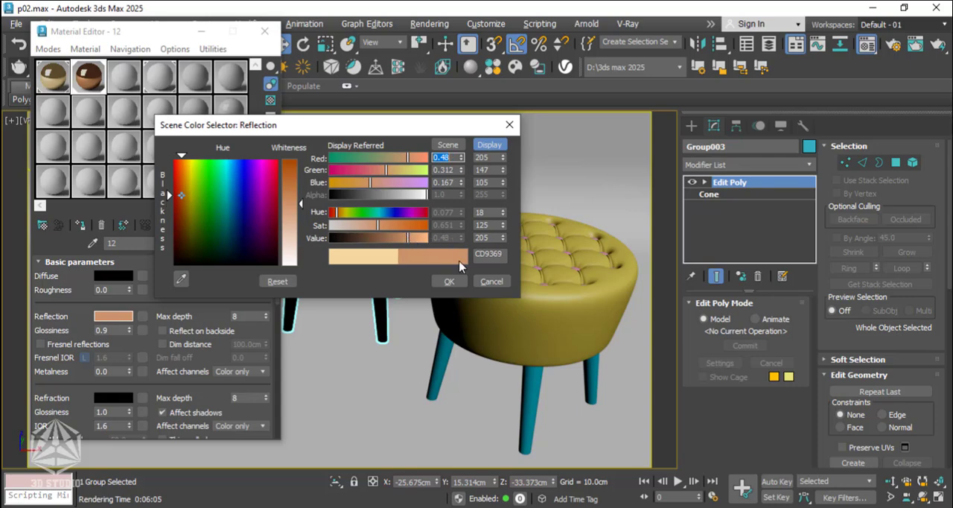
click(446, 280)
Copy the copper material to the third sample slot and assign it to the front stool's legs, renamed as 123.
drag(90, 78, 124, 81)
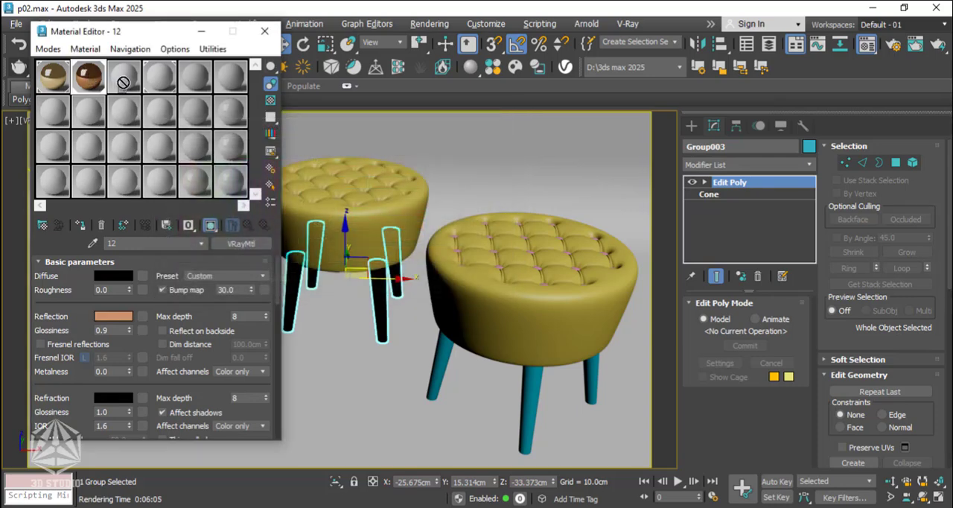
click(124, 80)
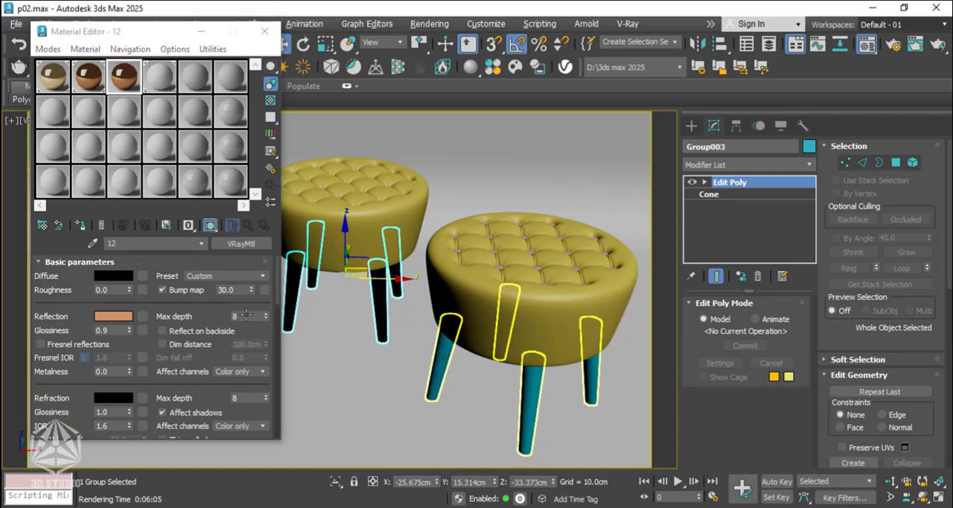
click(509, 320)
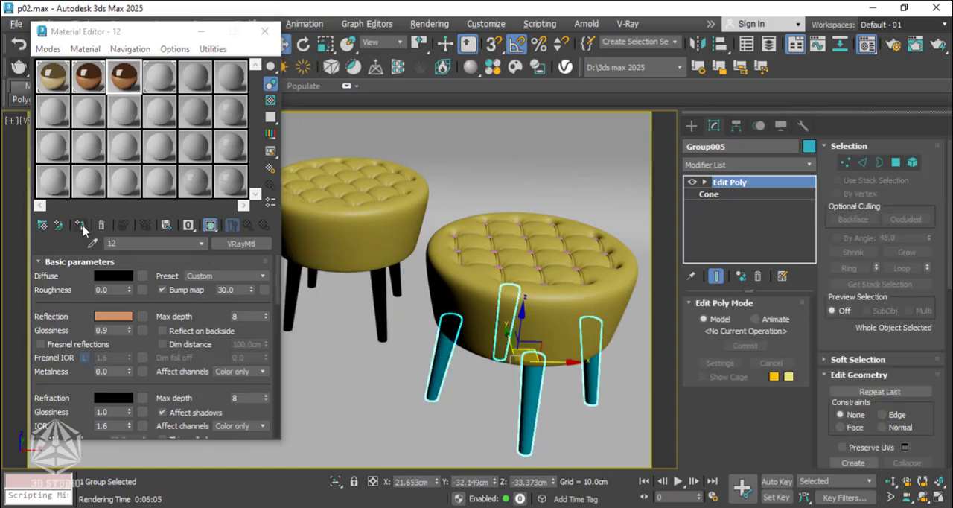
click(81, 224)
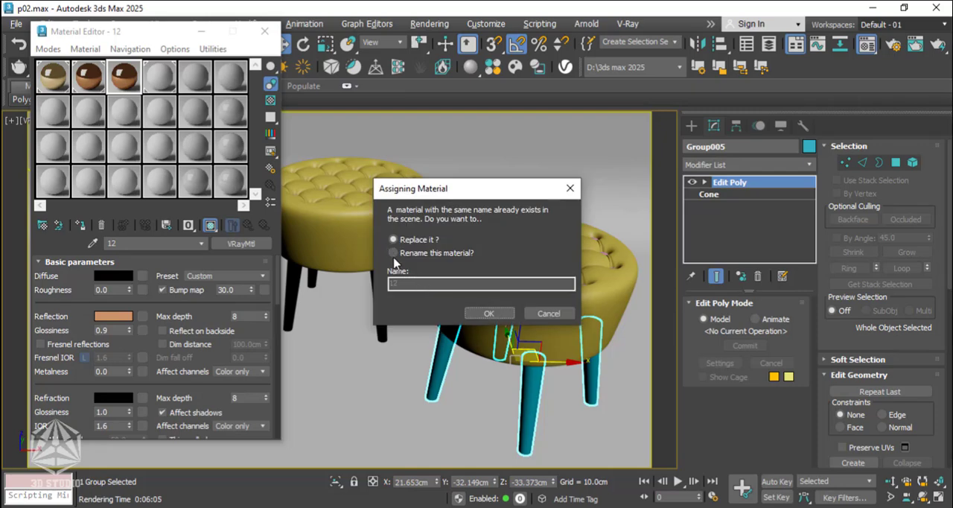
click(394, 253)
text(3)
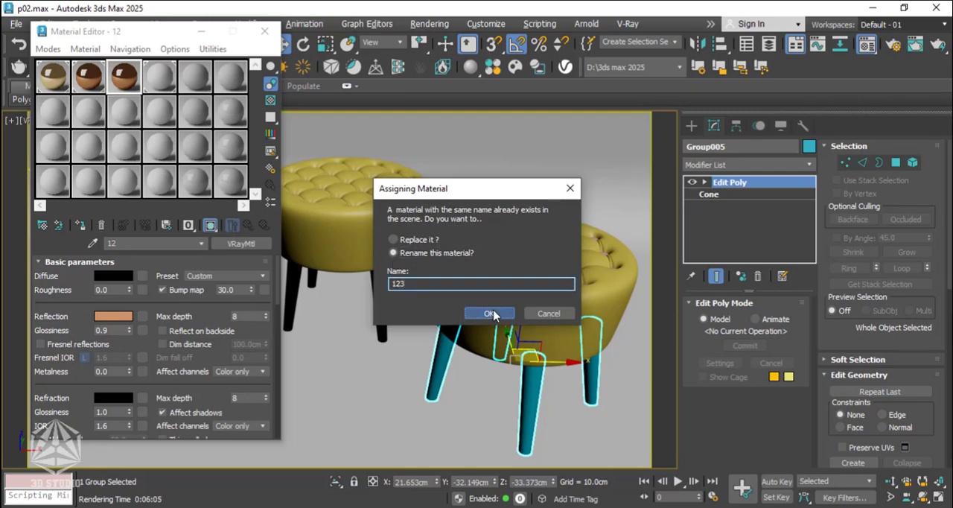
click(490, 313)
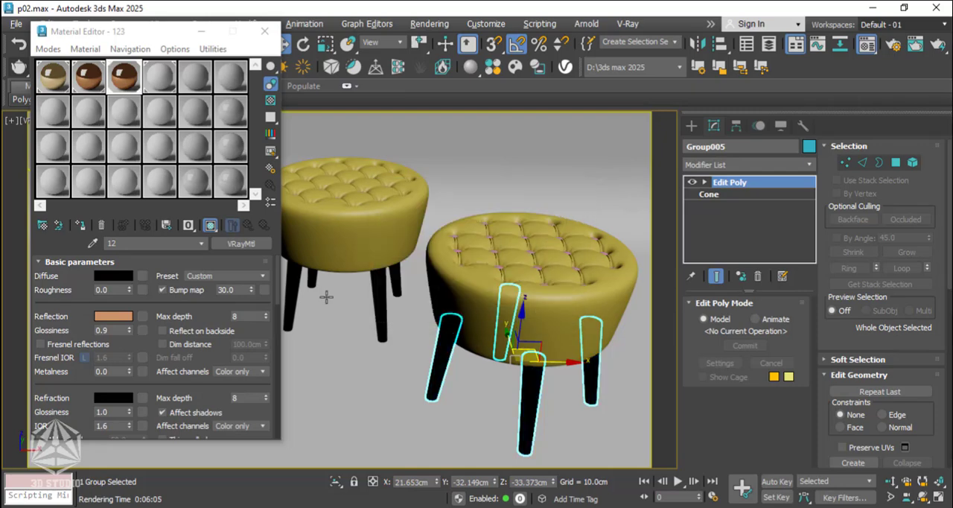
Change the reflection colour of material 123 to a light silver grey of RGB 234, 234, 234.
click(113, 316)
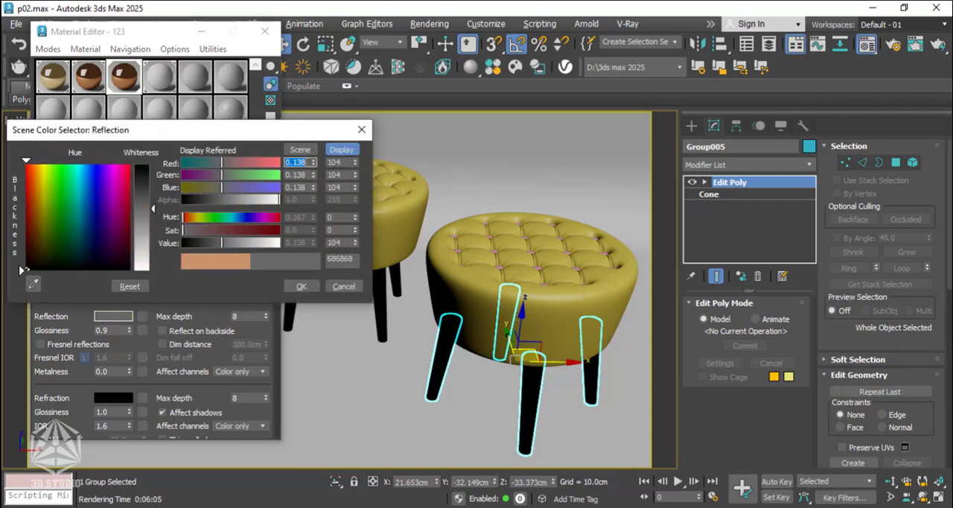
click(146, 235)
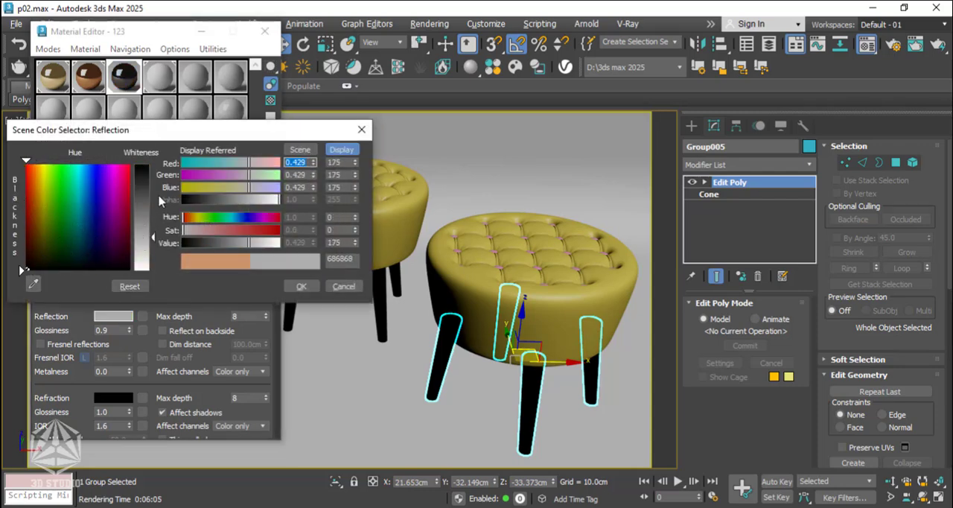
drag(206, 132, 311, 120)
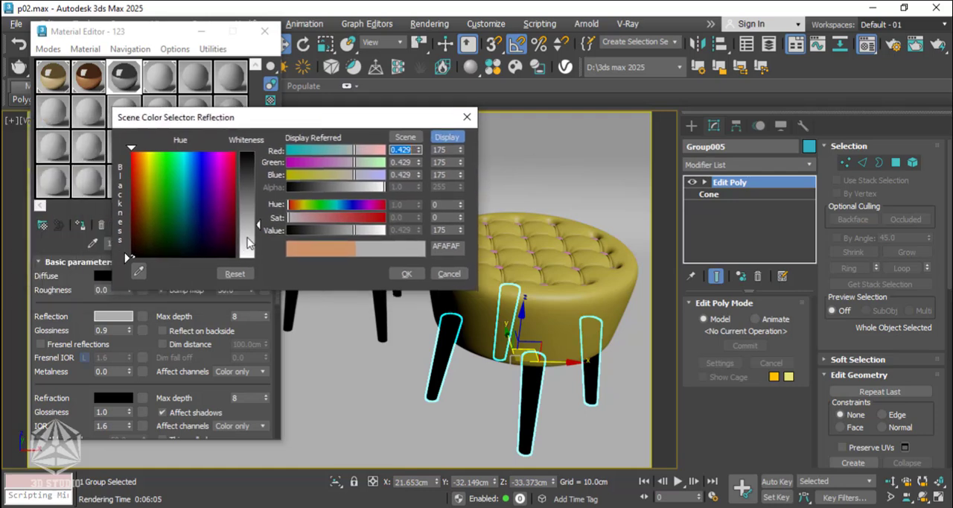
click(248, 242)
click(249, 244)
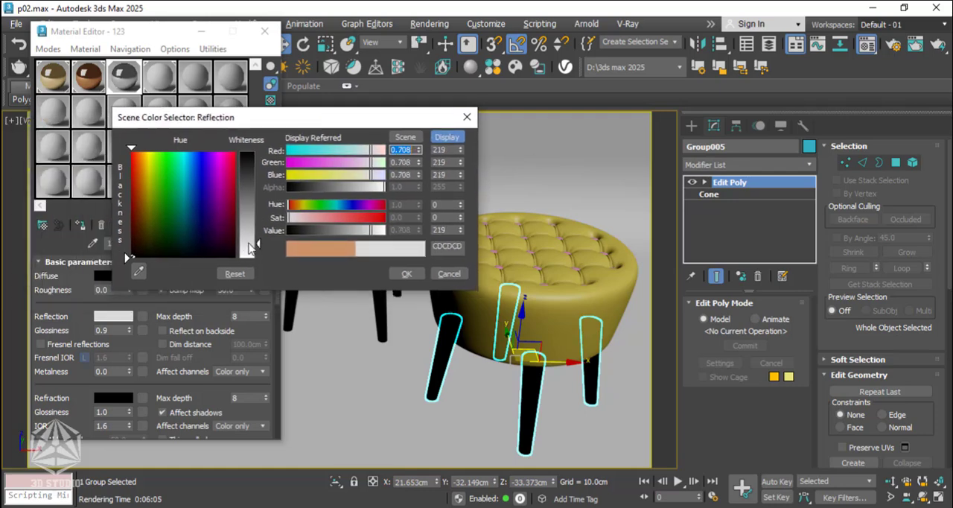
click(248, 251)
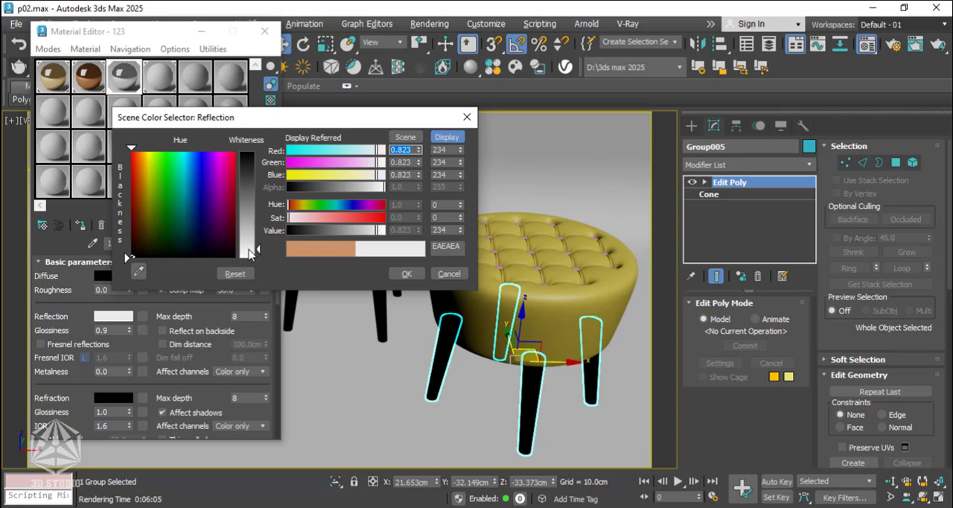
click(396, 275)
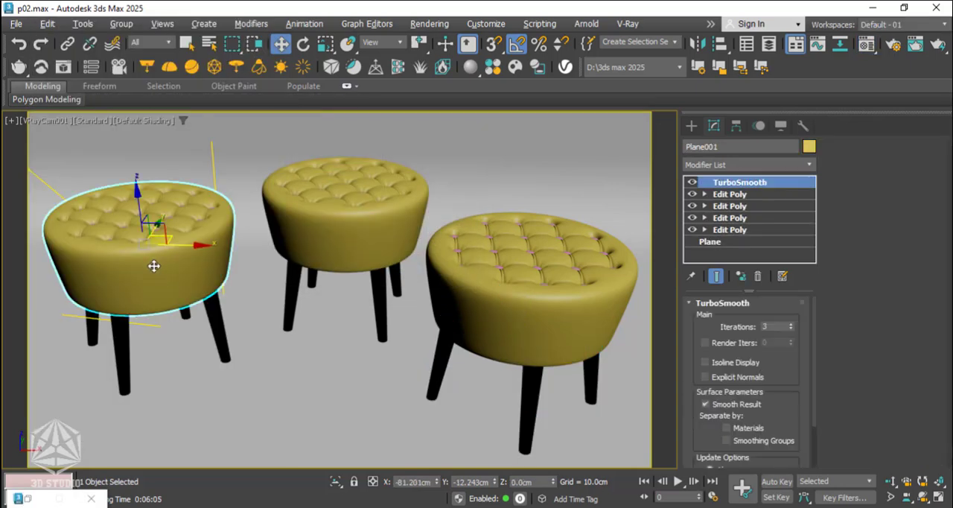
Give material 4 a Falloff map in its diffuse slot, with the Perpendicular / Parallel falloff type.
key(m)
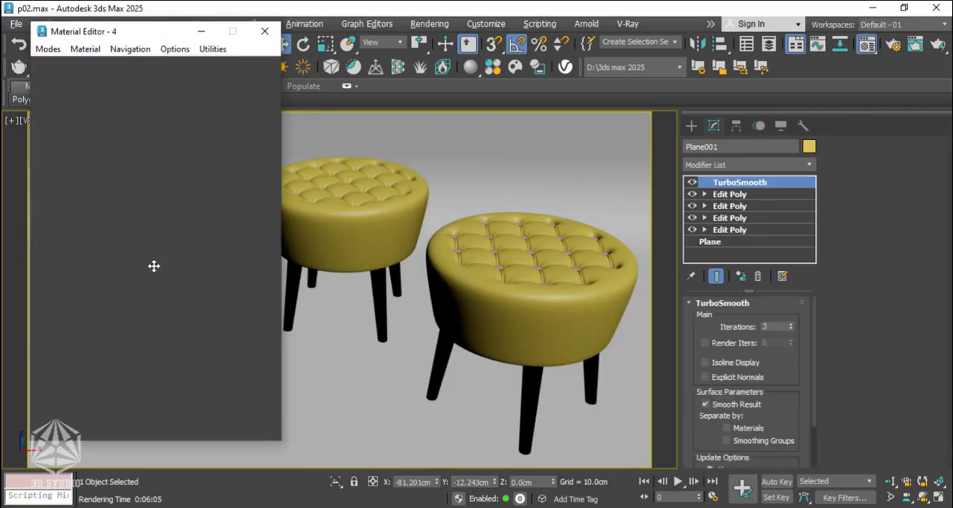
drag(121, 23, 378, 37)
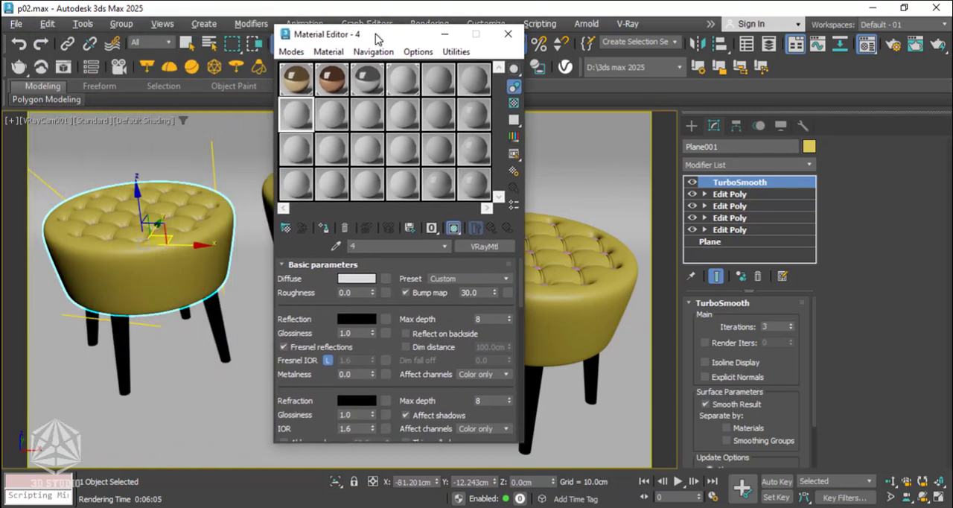
click(385, 278)
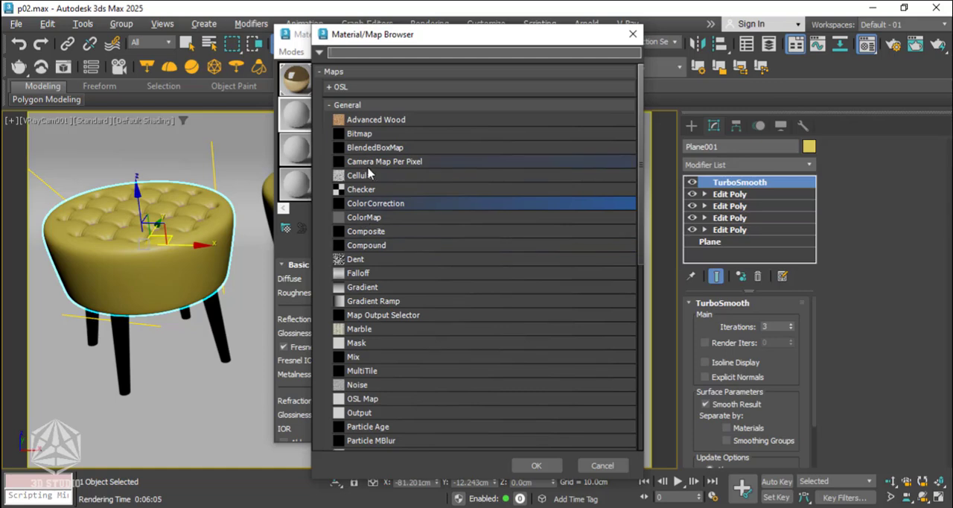
click(368, 273)
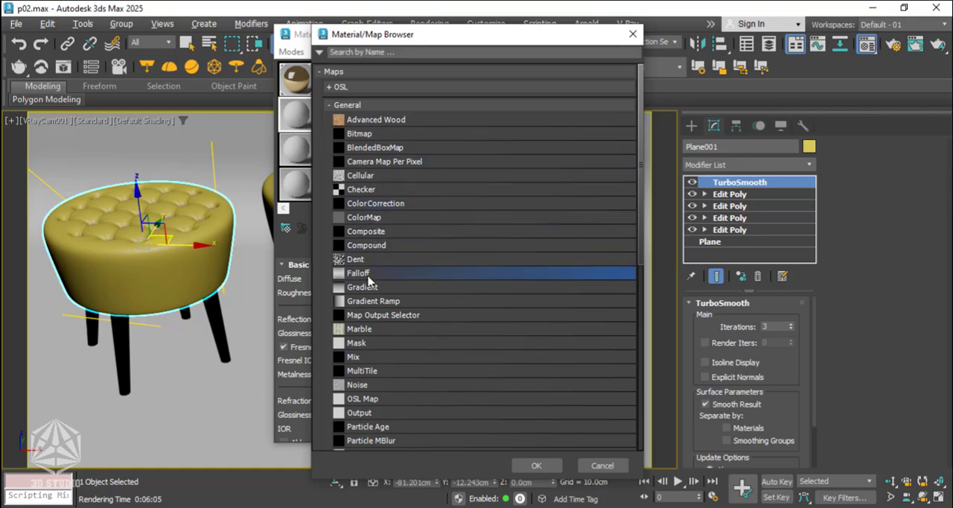
click(561, 464)
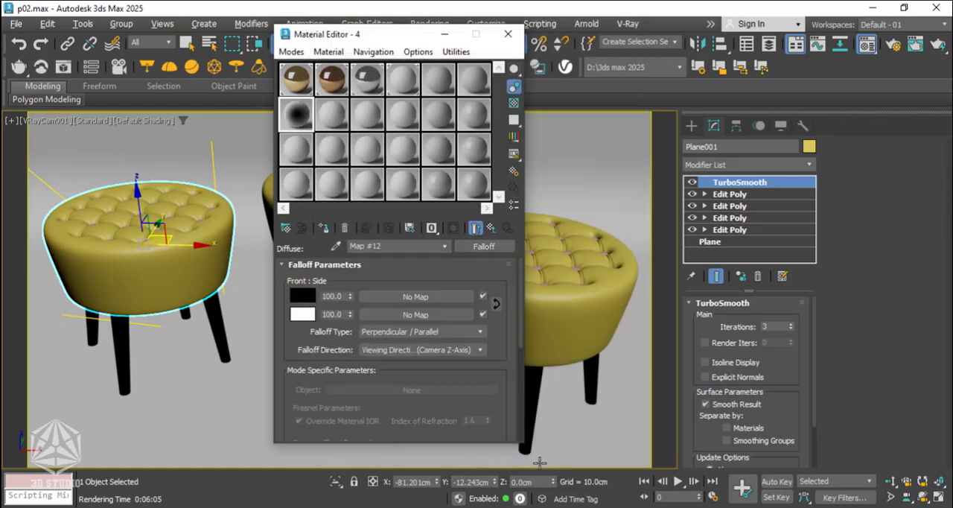
click(479, 333)
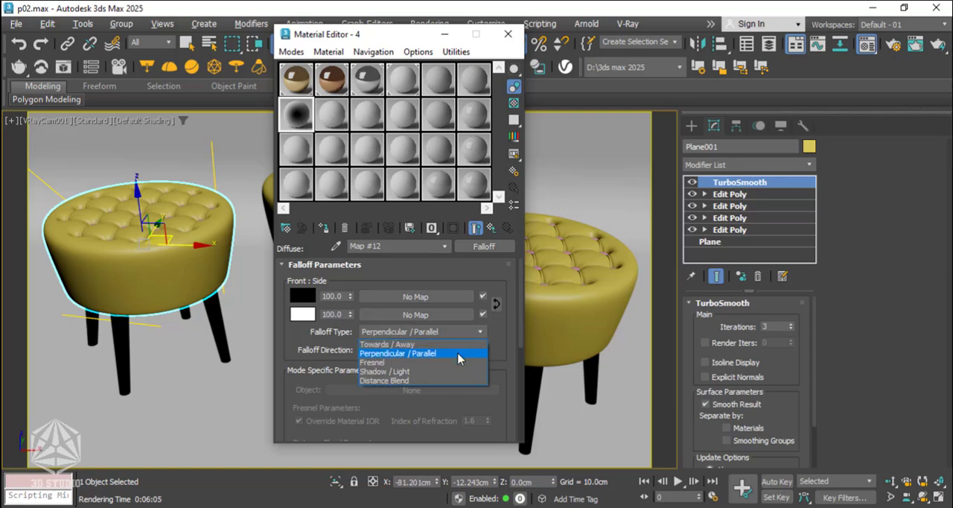
click(457, 354)
Add a point to the falloff's mix curve, make it a smooth Bezier point and move it so the curve bows upward.
drag(520, 305, 519, 410)
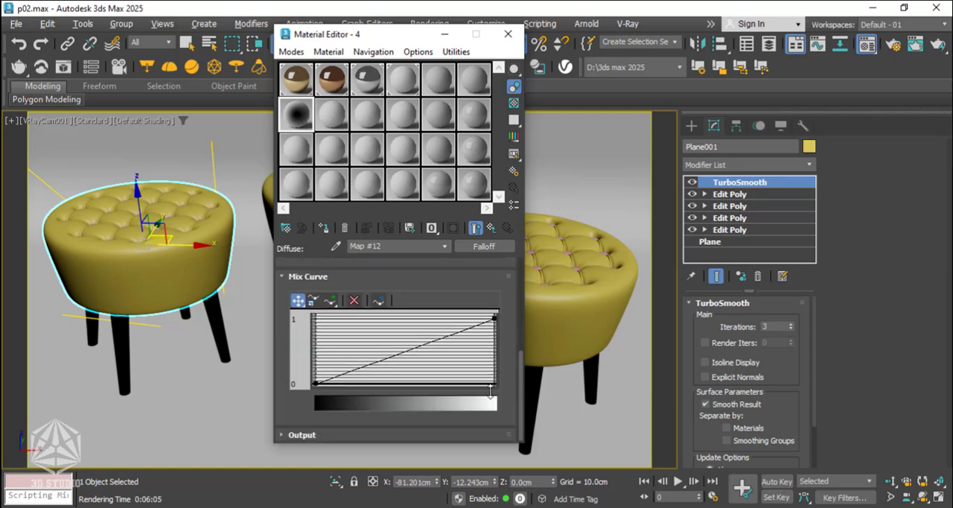
click(329, 300)
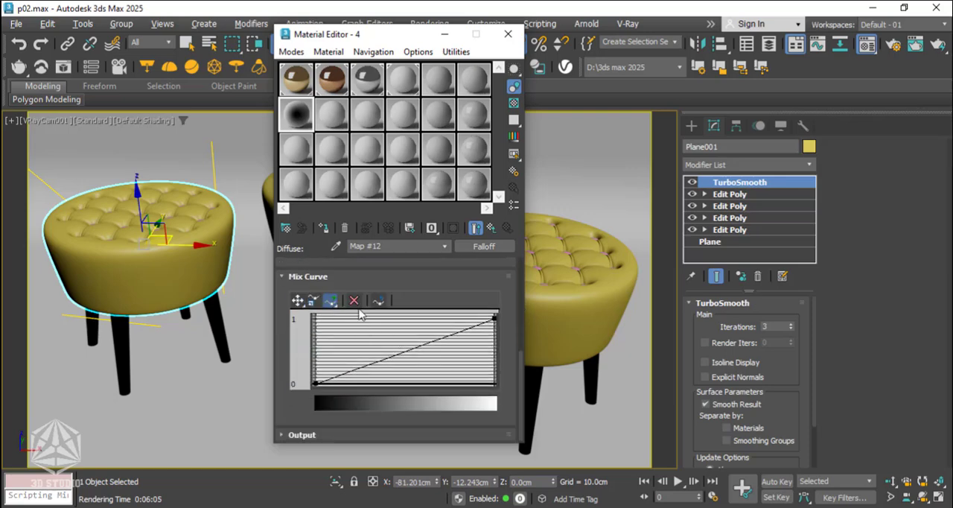
right_click(438, 342)
click(472, 364)
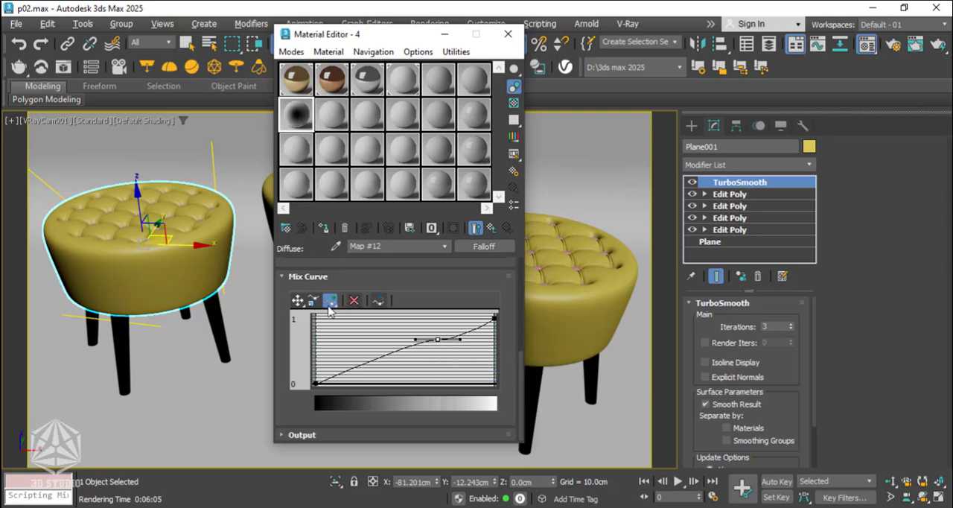
click(299, 301)
drag(463, 340, 416, 332)
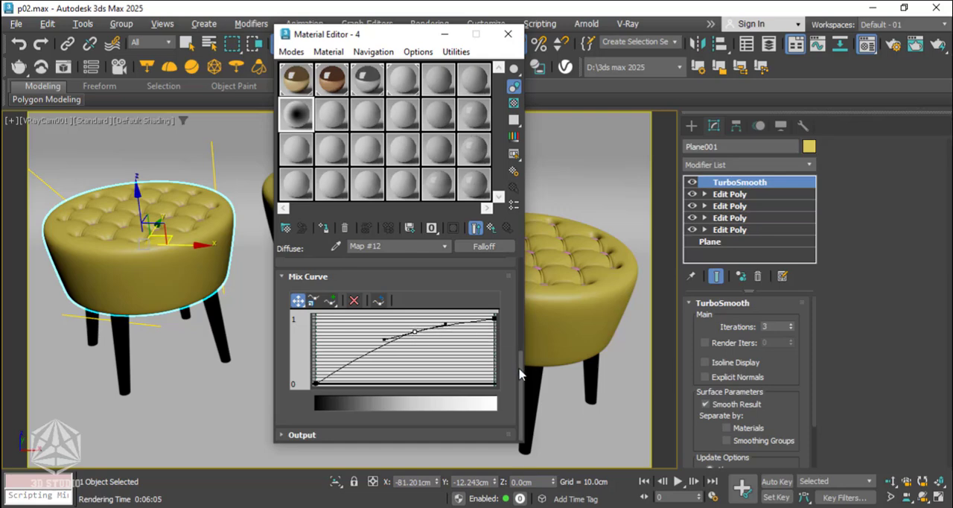
Put a Composite map in the falloff's front slot and add a second layer to it.
drag(520, 372, 521, 265)
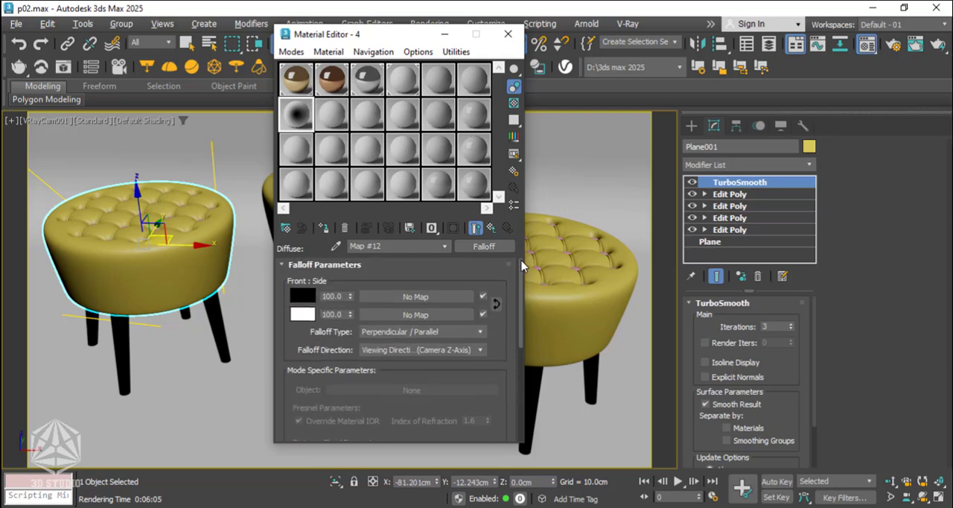
click(413, 297)
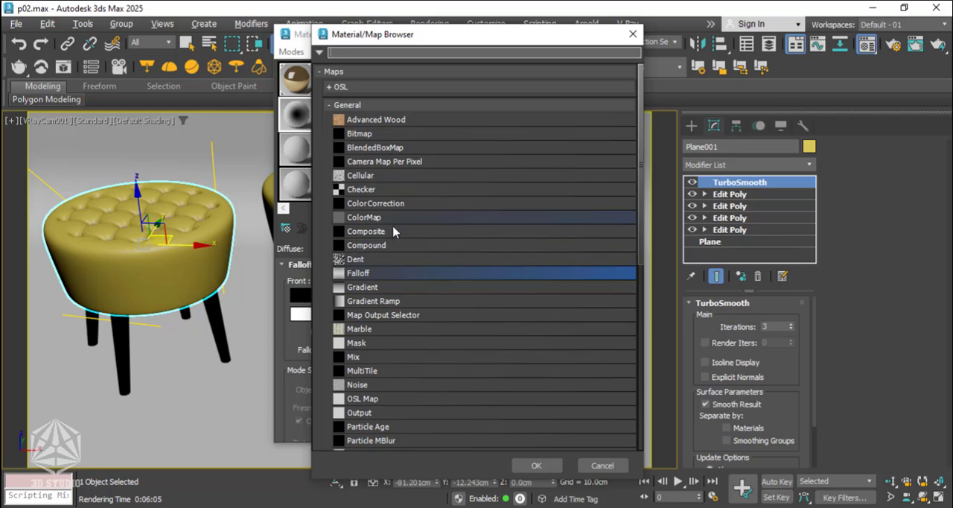
click(395, 232)
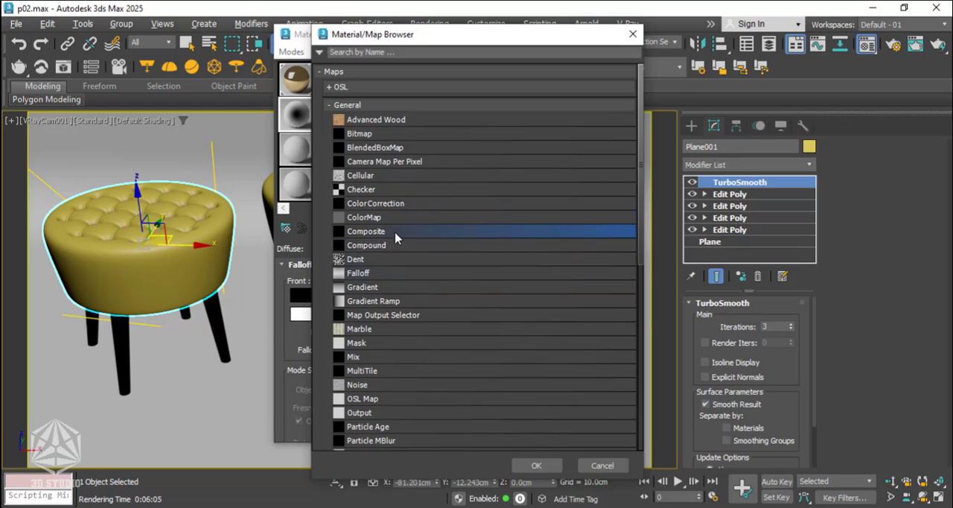
click(544, 464)
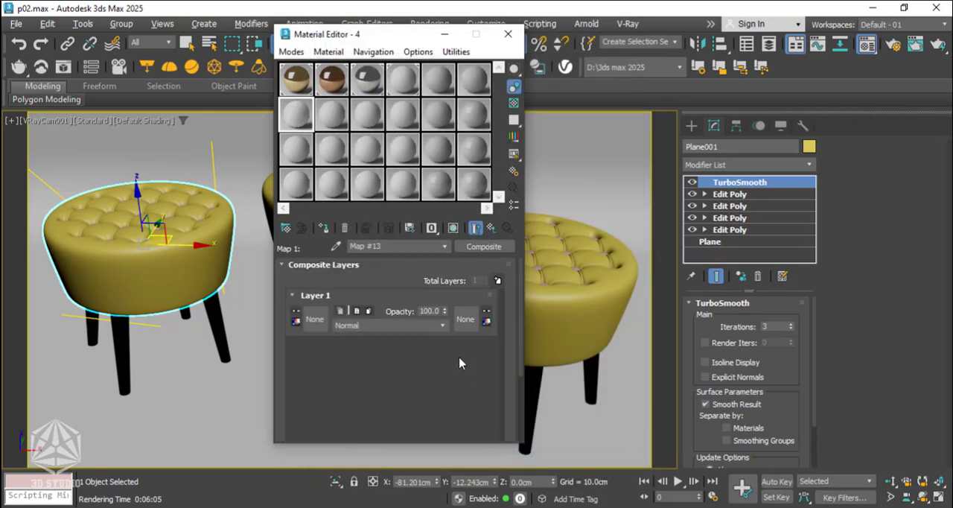
click(497, 280)
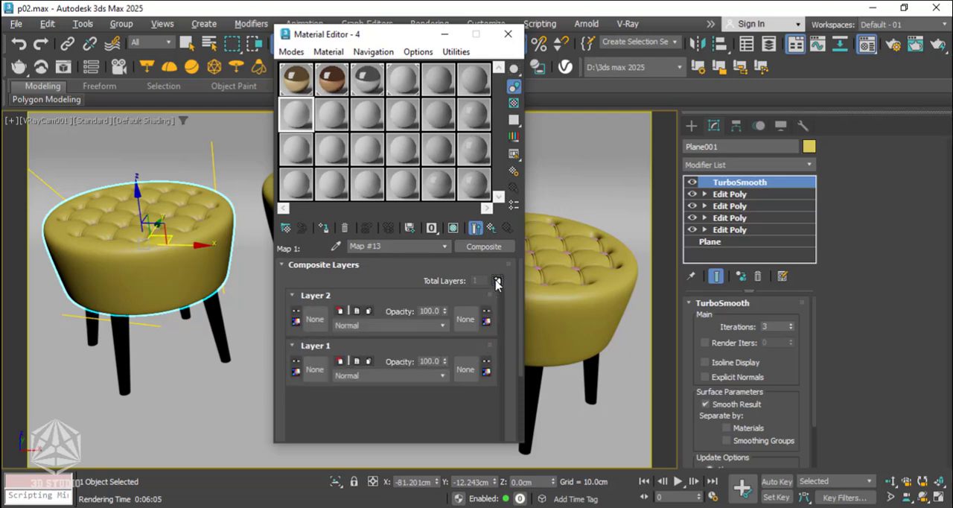
Load the bitmap AI37_007_glass_glossiness_001.jpg from the textures folder into Layer 2 of the composite map.
click(323, 321)
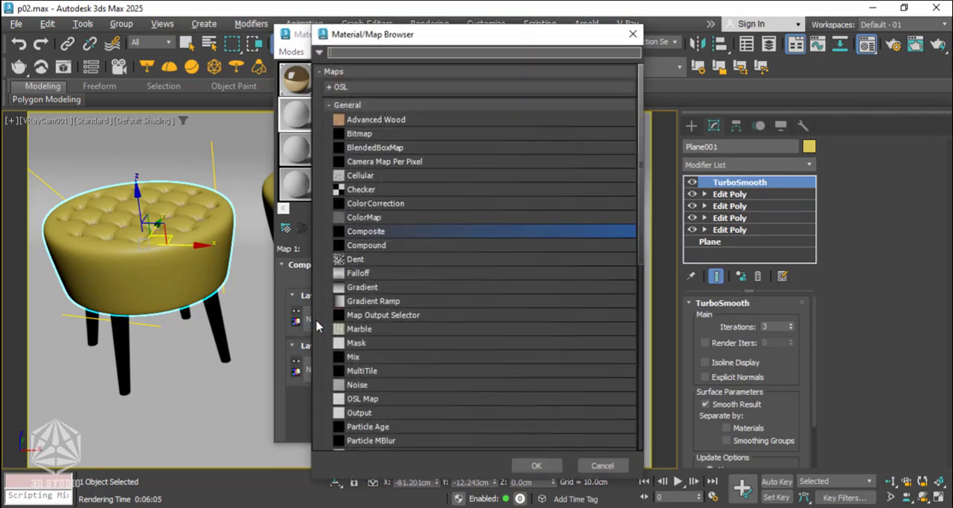
click(397, 135)
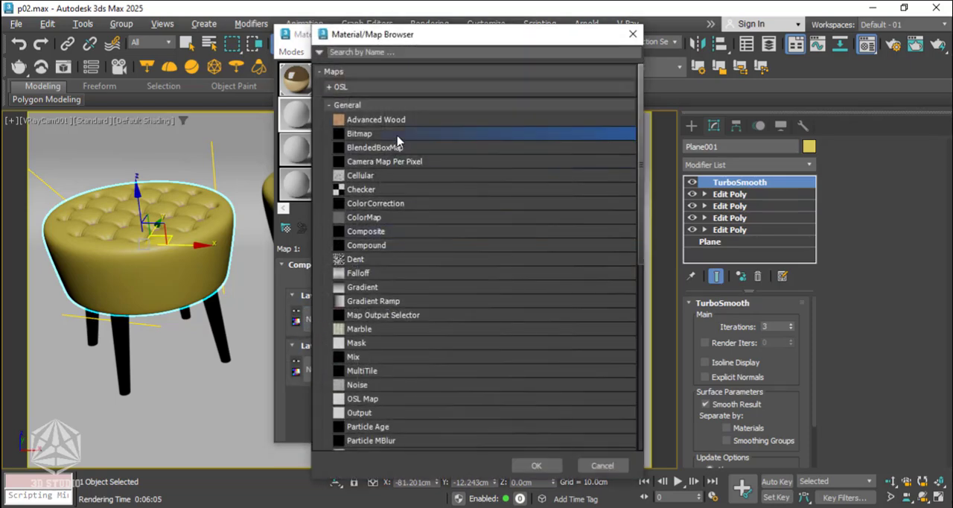
click(554, 467)
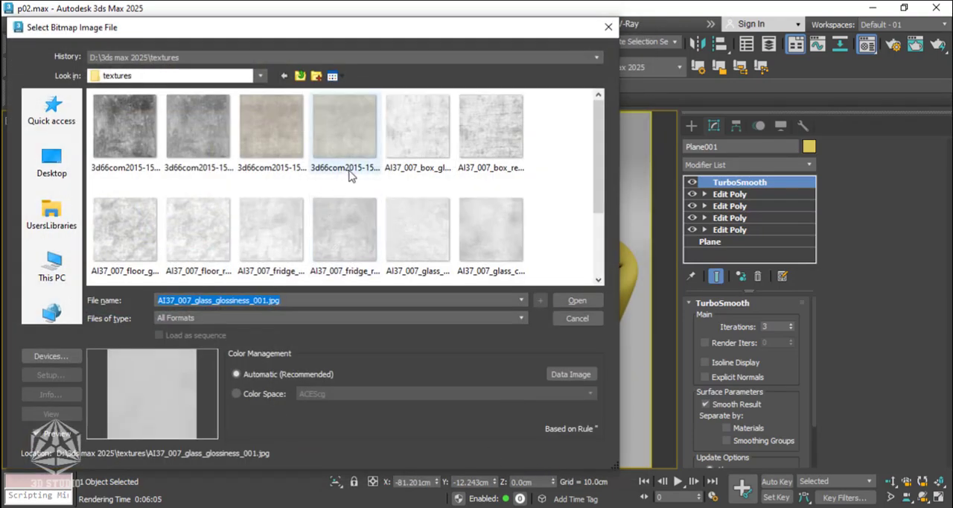
scroll(464, 223, down, 2)
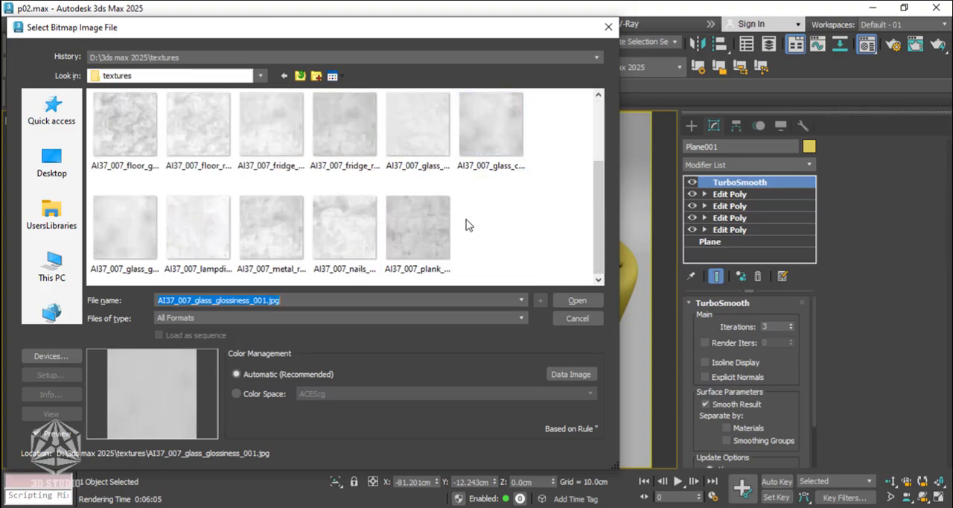
click(116, 233)
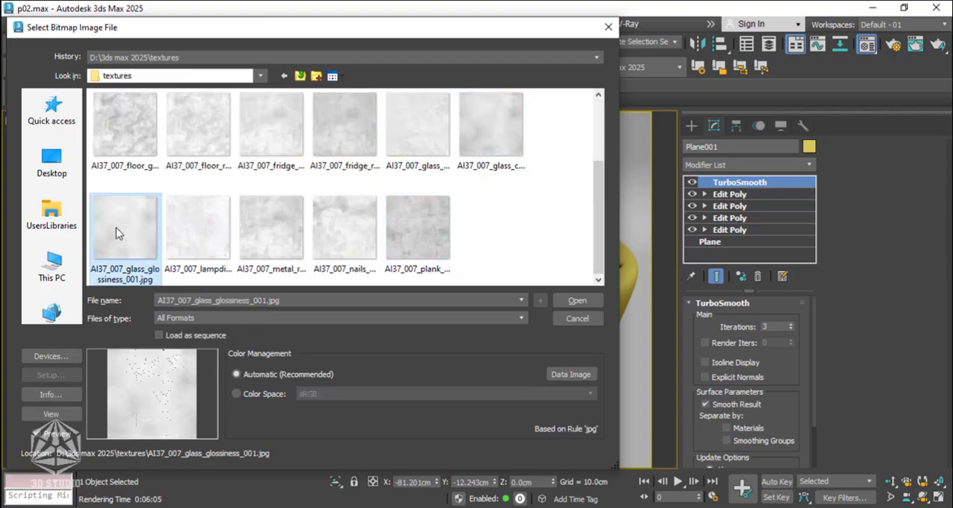
click(575, 300)
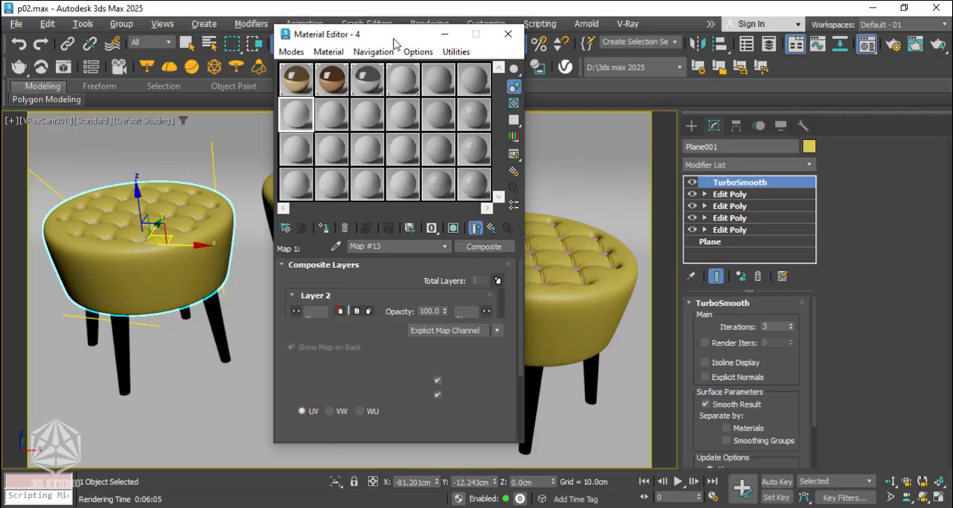
Open an enlarged preview of the material 4 sample and show the bitmap alone instead of the end result.
drag(389, 45, 294, 43)
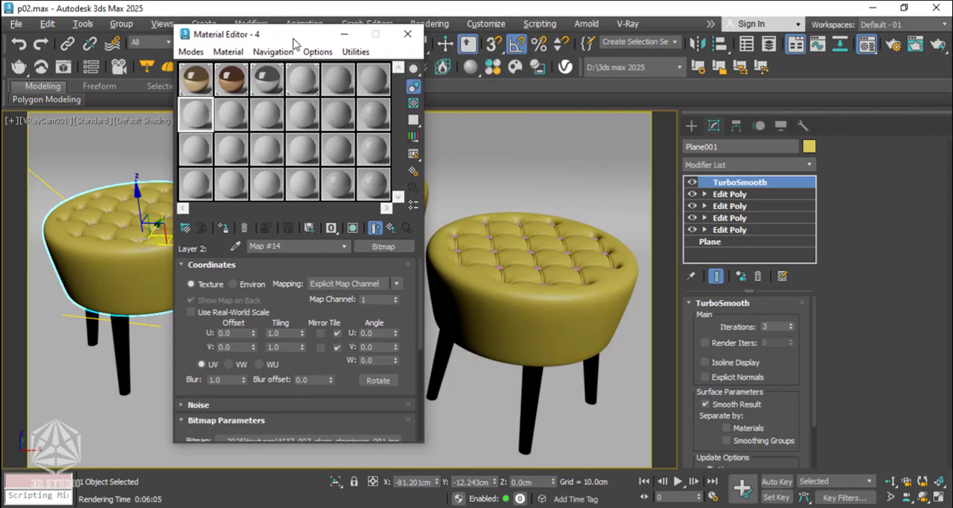
double_click(206, 125)
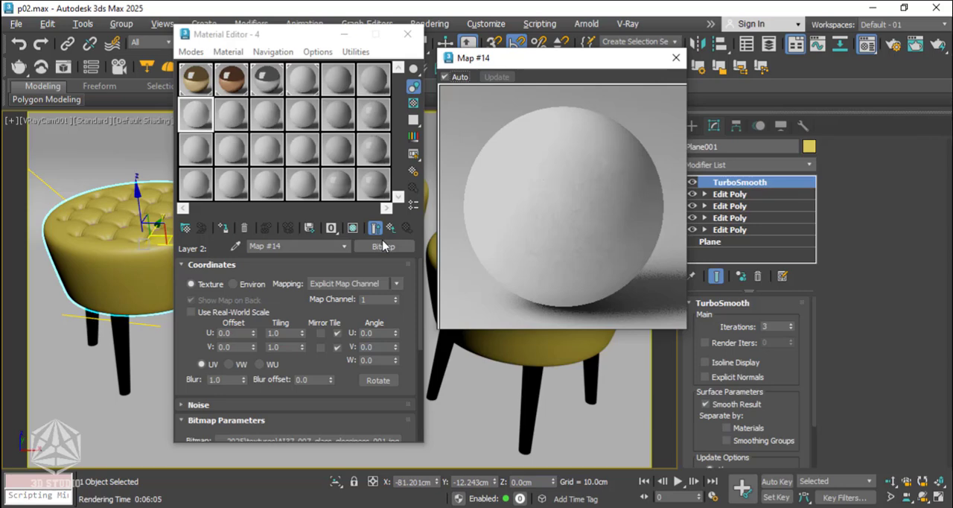
click(378, 233)
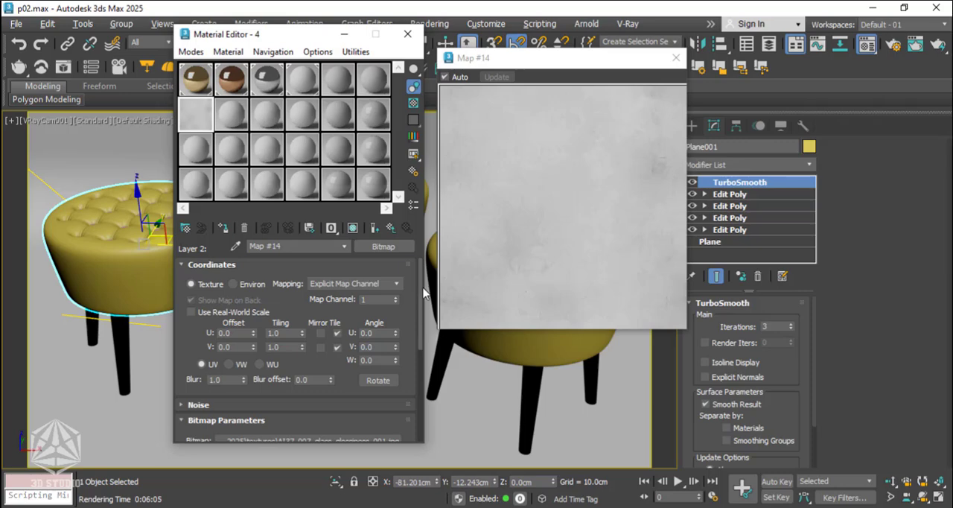
Set the blending mode of both Layer 2 and Layer 1 in the composite map to Multiply.
click(391, 233)
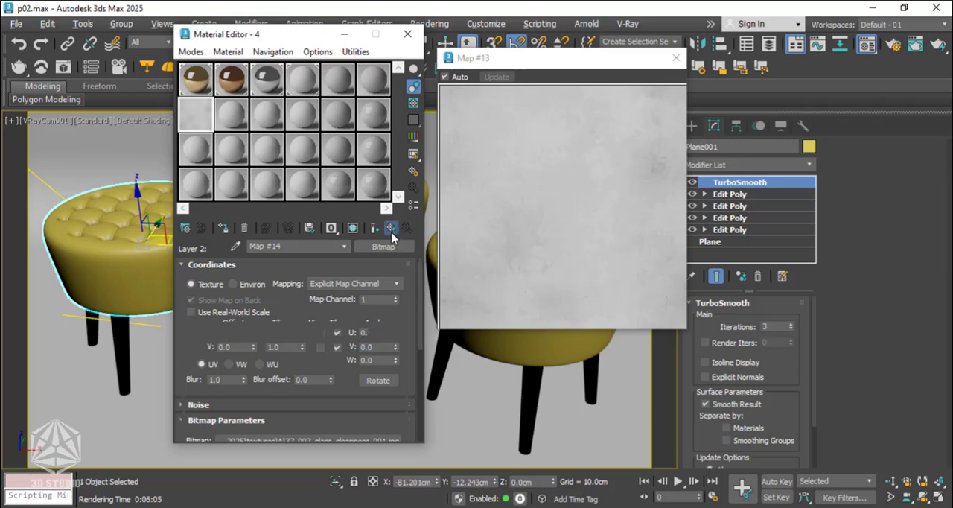
click(305, 325)
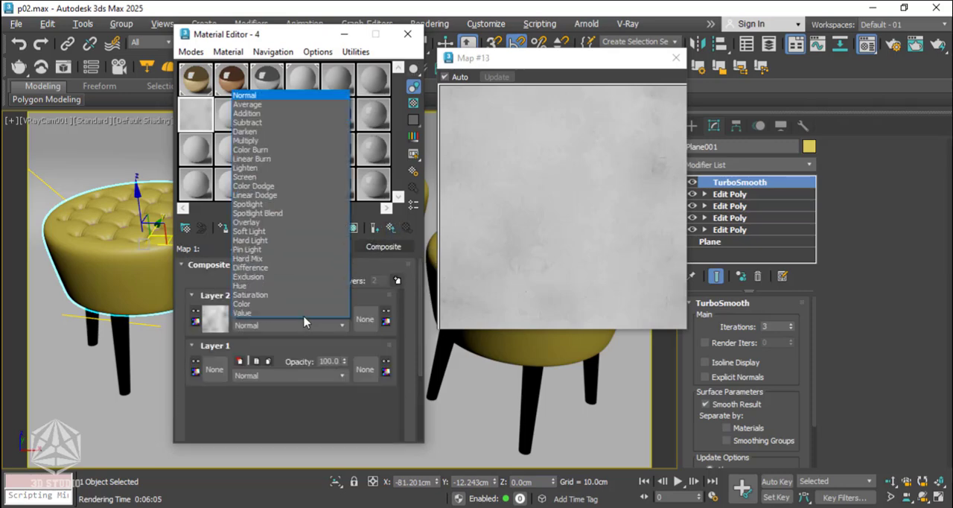
click(280, 147)
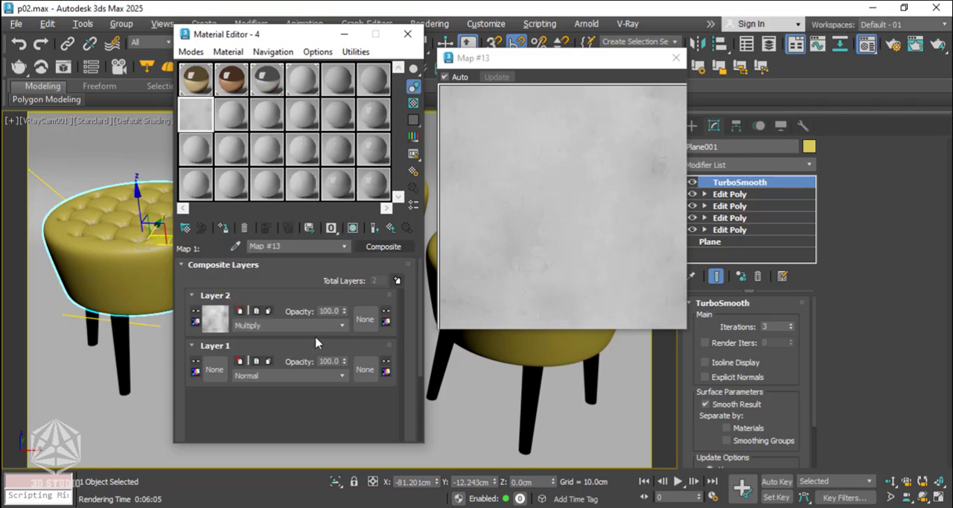
click(308, 375)
click(277, 192)
Assign a ColorCorrection map to Layer 1 of the composite map.
click(216, 369)
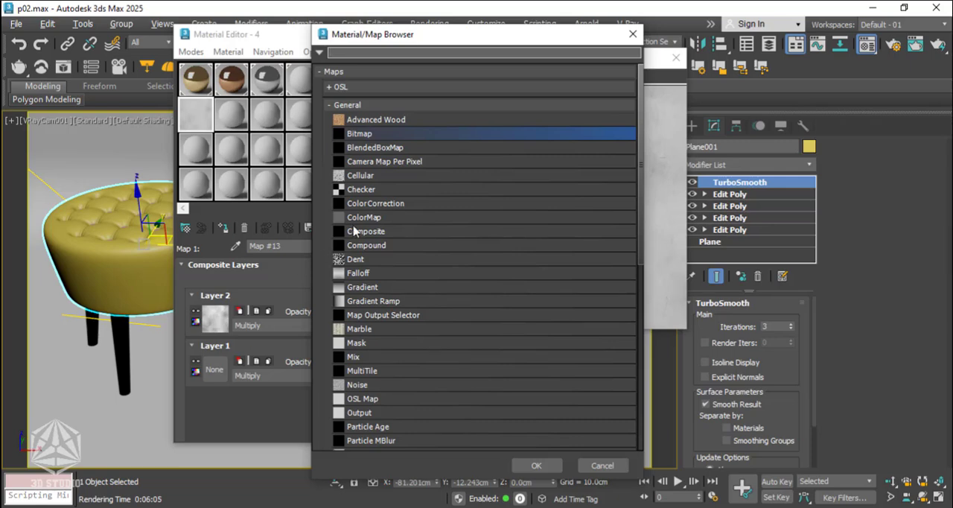
click(384, 210)
click(539, 466)
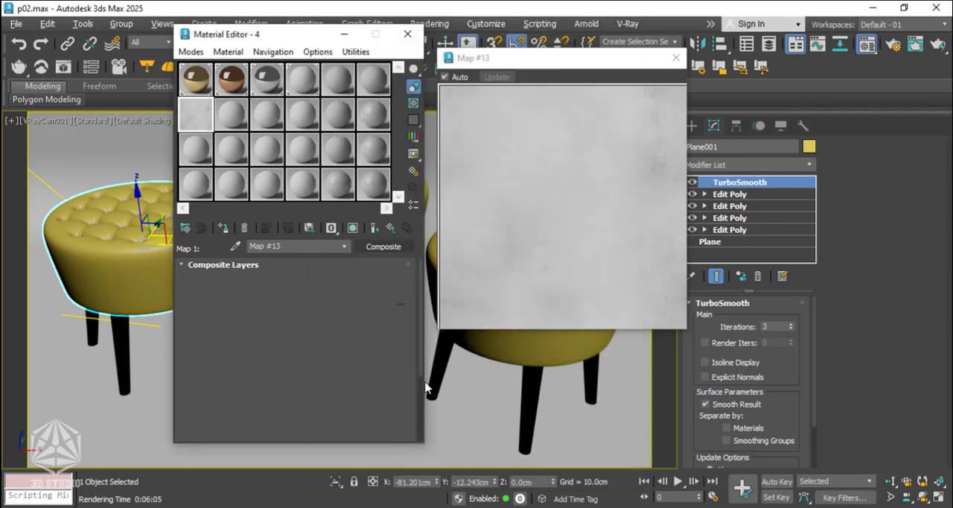
Set the Layer 1 ColorCorrection map's base colour to bright cyan, RGB 0, 240, 255.
click(215, 318)
click(269, 280)
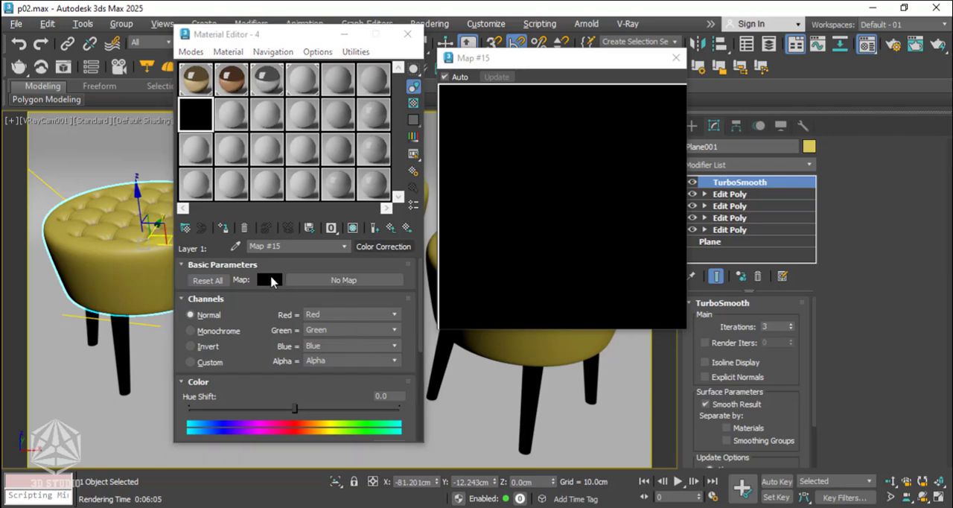
click(78, 139)
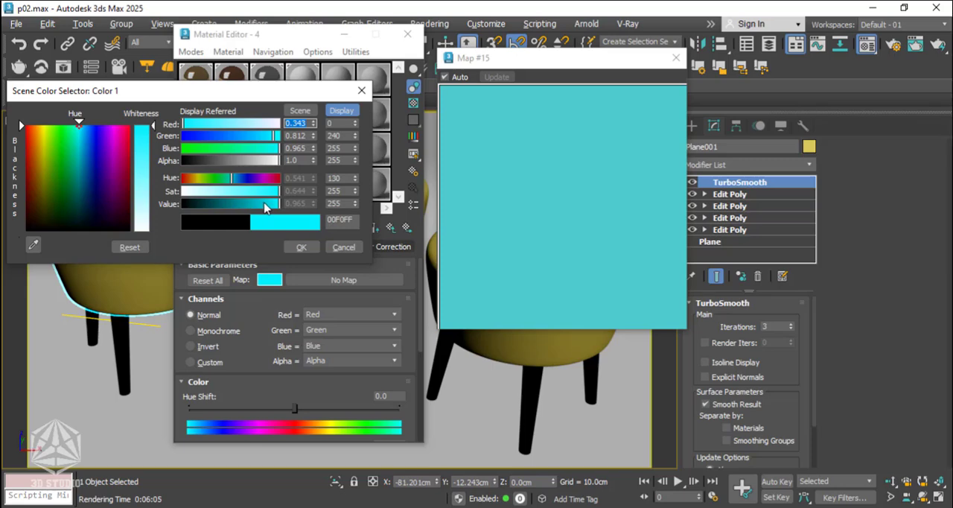
drag(264, 203, 296, 203)
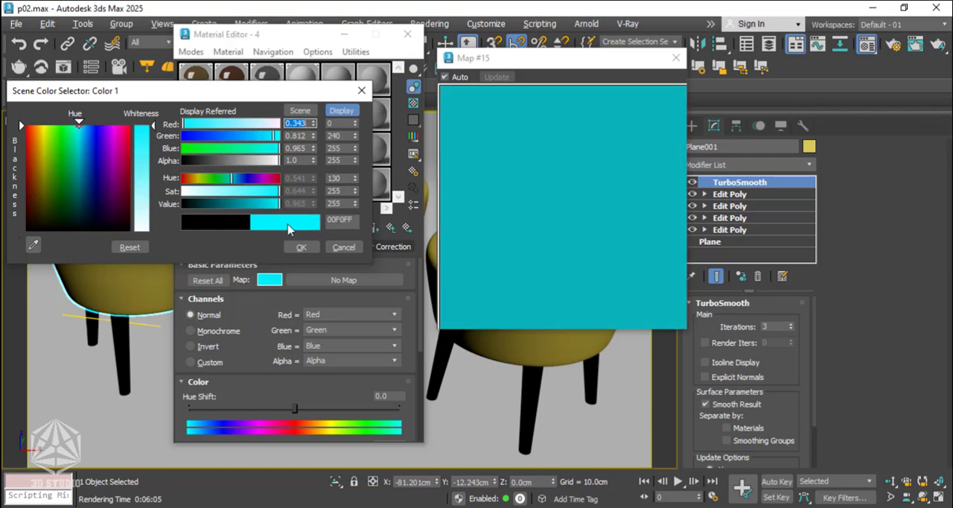
click(297, 248)
click(375, 229)
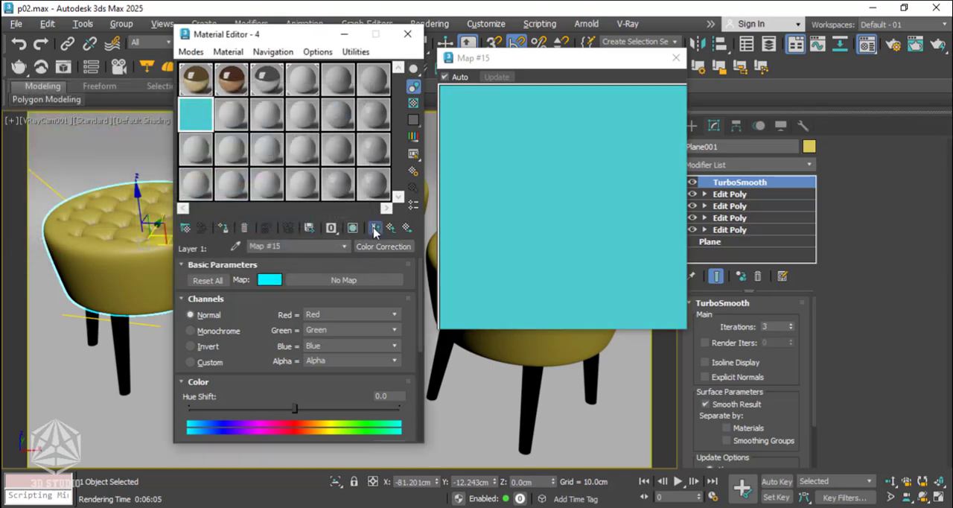
click(375, 229)
Copy the front composite map of the diffuse Falloff into its side map slot as an independent copy.
click(392, 231)
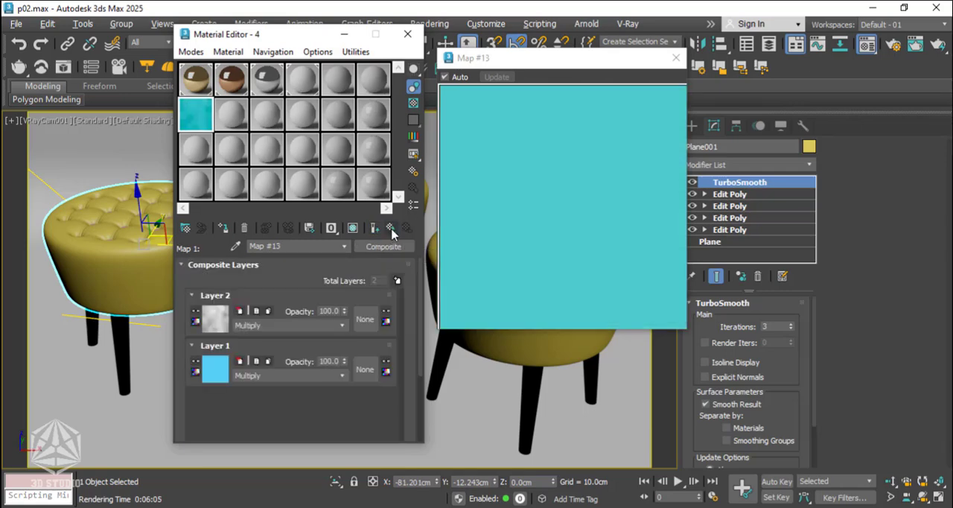
click(391, 231)
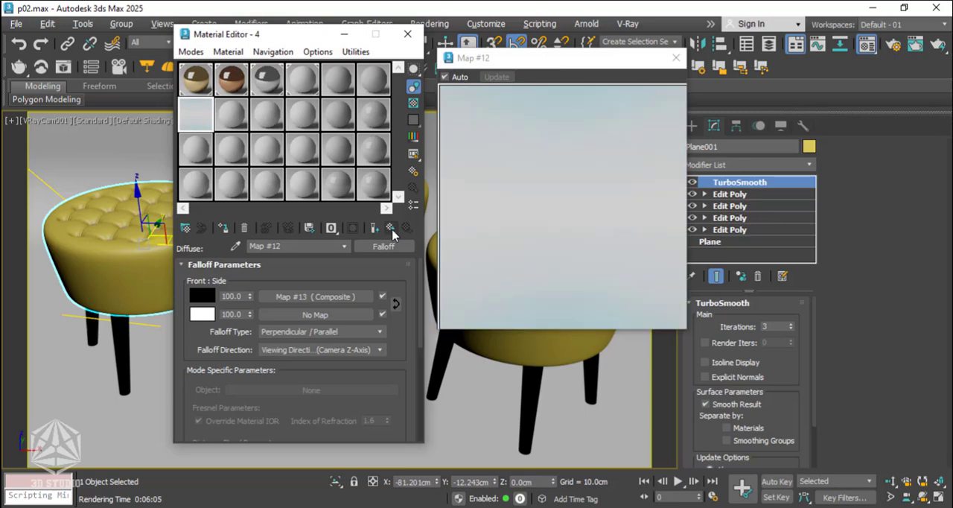
right_click(295, 298)
click(327, 320)
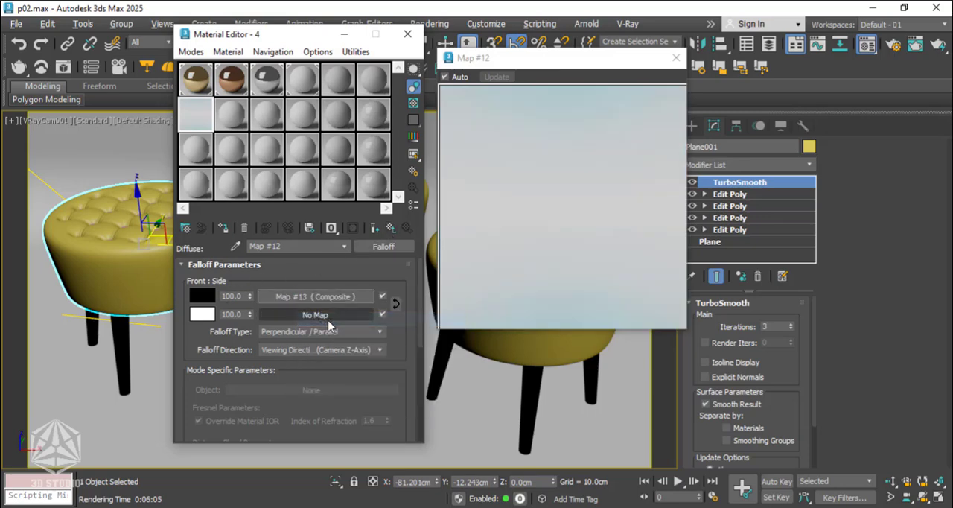
right_click(311, 318)
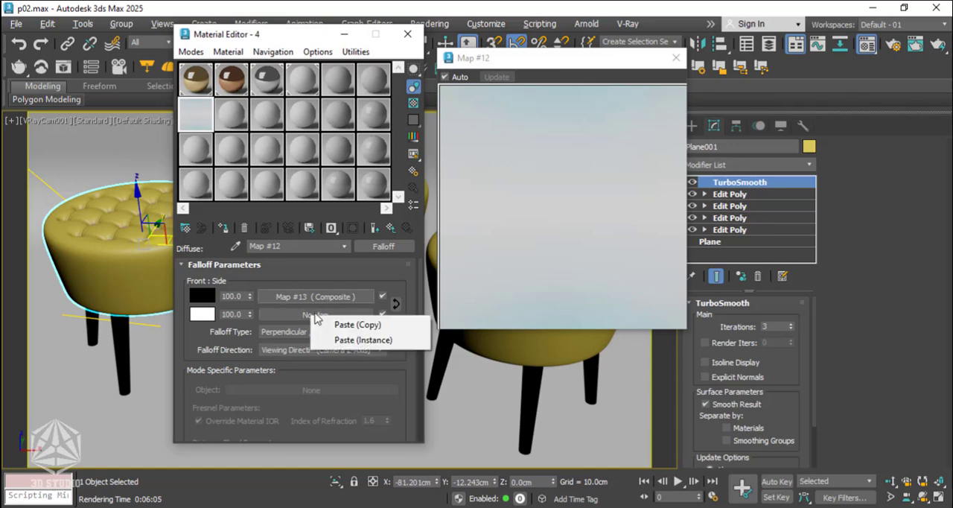
click(341, 324)
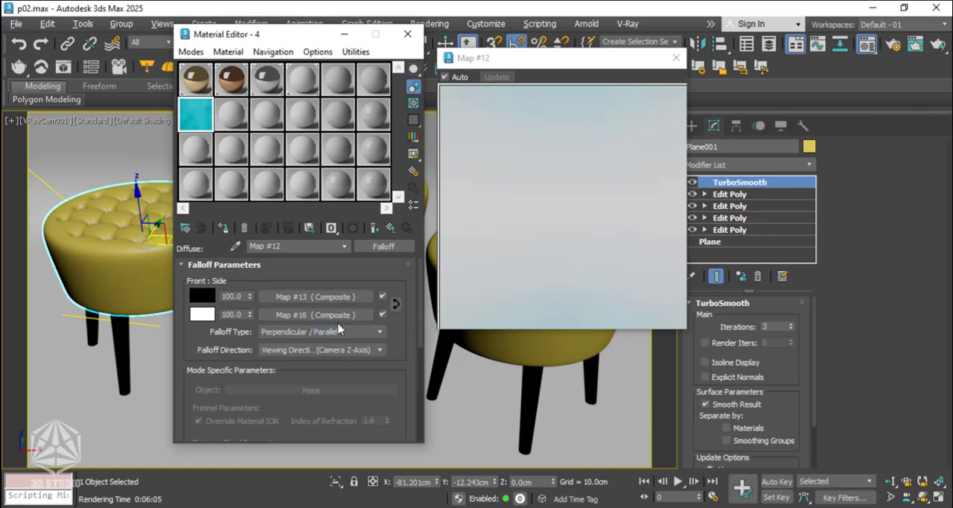
Lighten the side composite's Layer 1 colour to a saturation of 144, RGB 111, 247, 255, and close the enlarged preview.
click(318, 315)
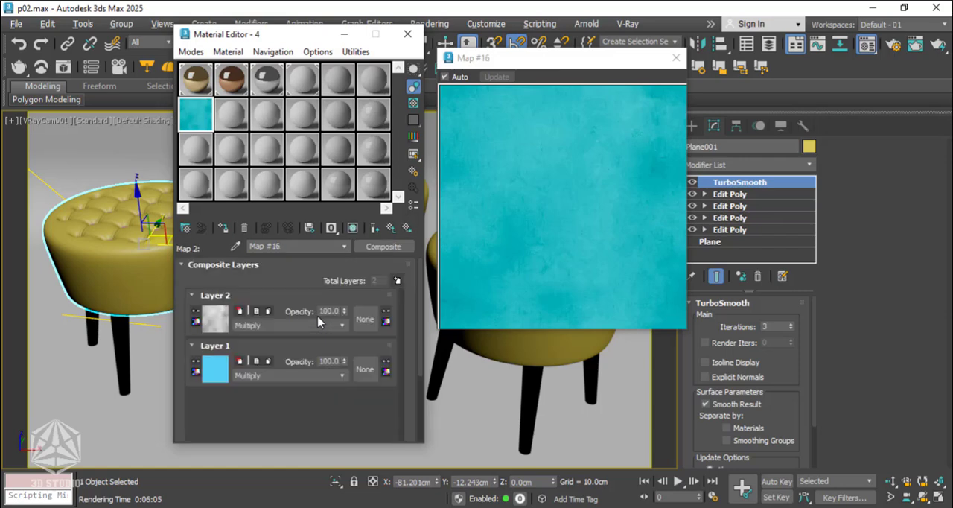
click(217, 370)
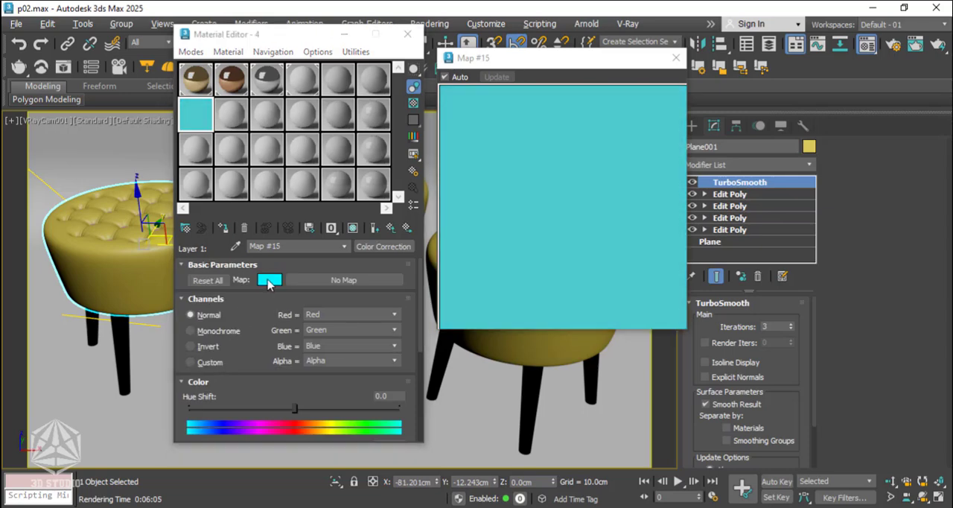
click(268, 280)
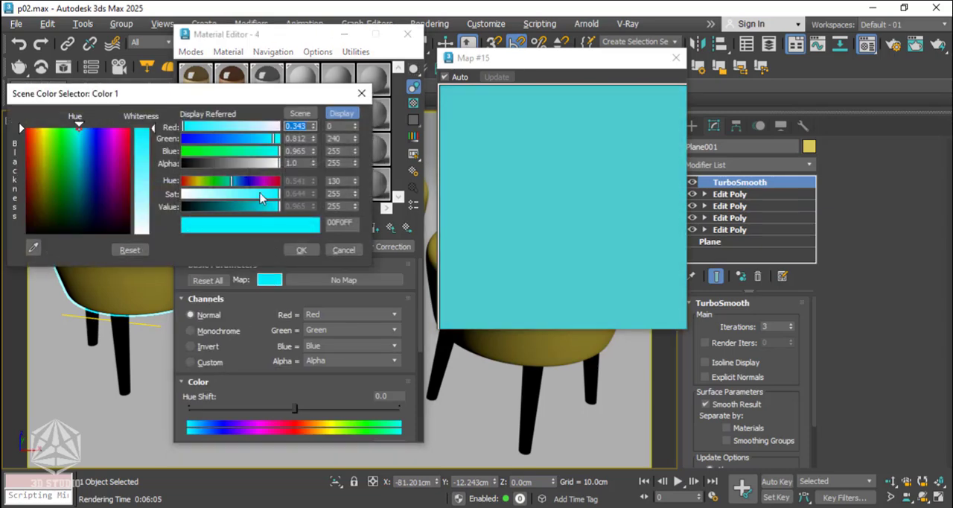
drag(260, 197, 238, 197)
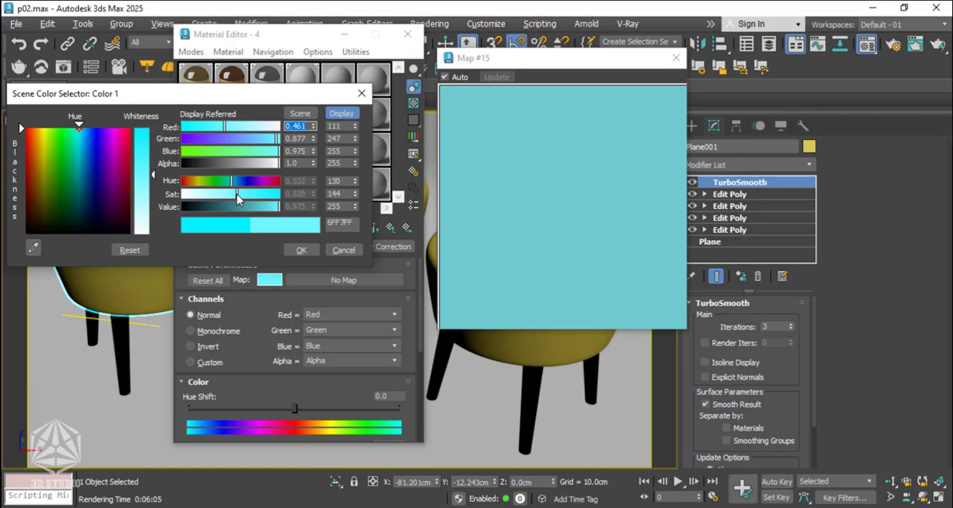
click(296, 250)
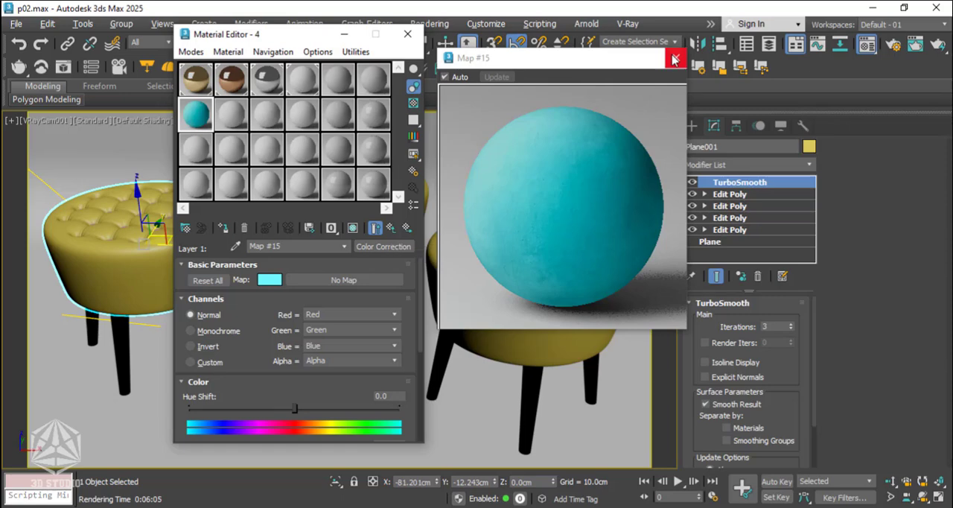
click(675, 57)
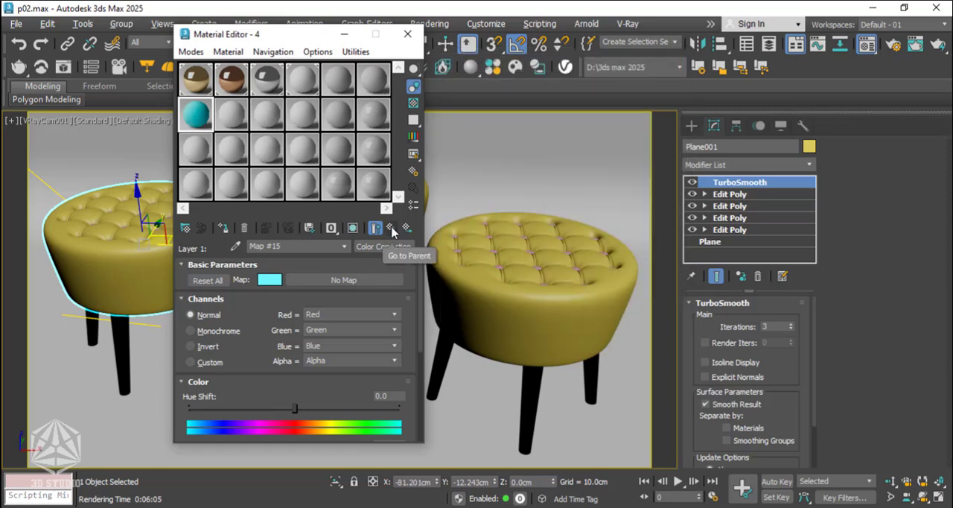
Load the bitmap AI37_007_box_glossiness_001.jpg from the textures folder as material 4's bump map.
click(390, 227)
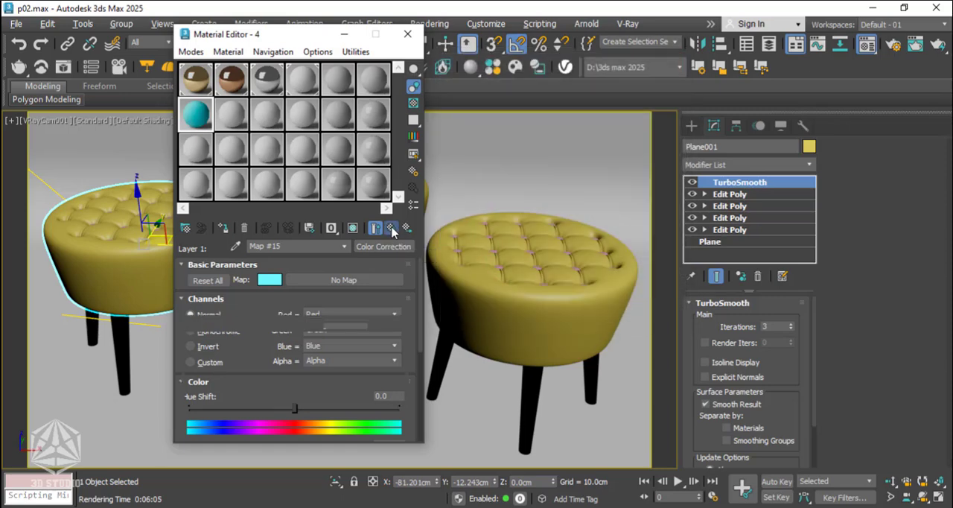
click(389, 228)
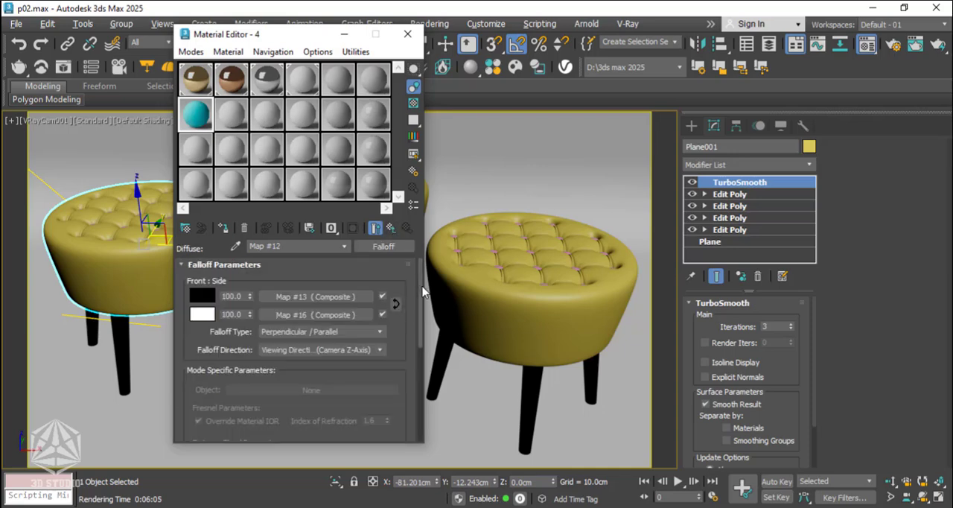
click(390, 228)
drag(420, 276, 414, 362)
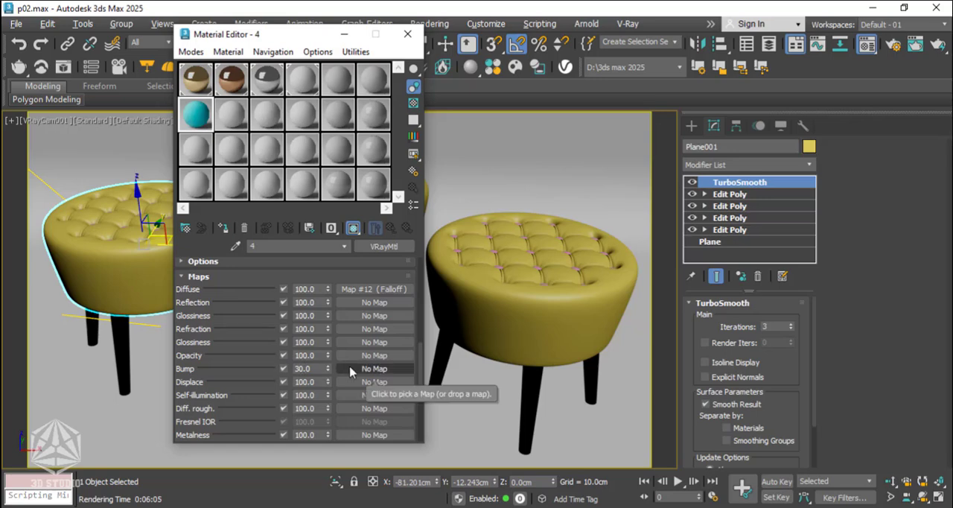
click(372, 368)
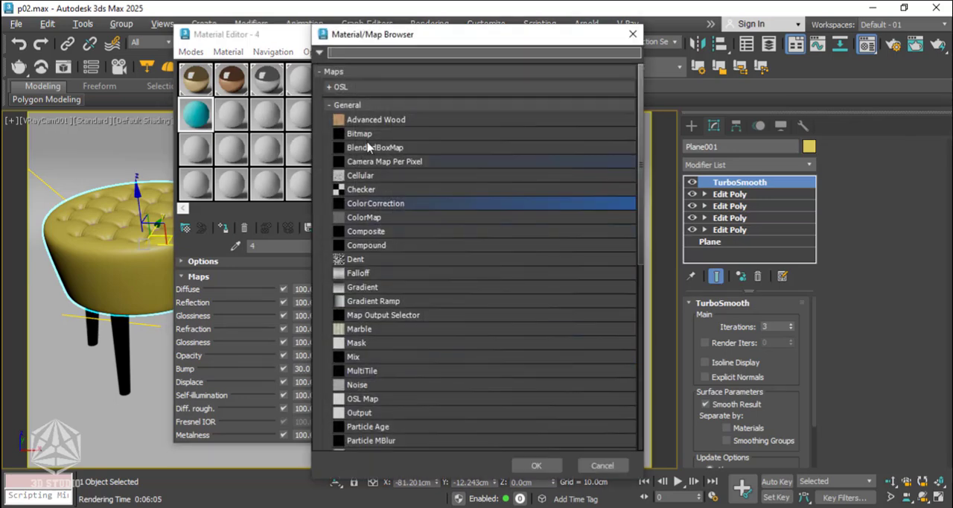
click(372, 134)
click(529, 465)
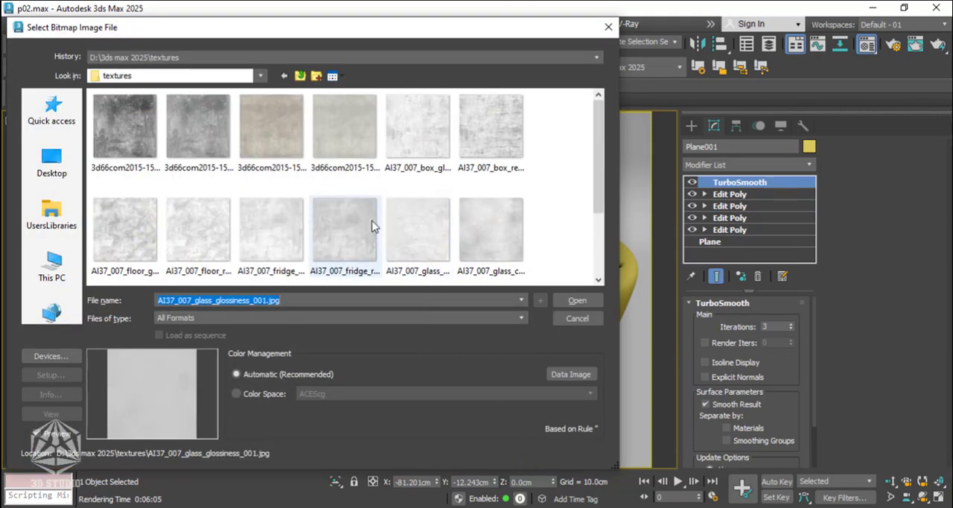
click(421, 128)
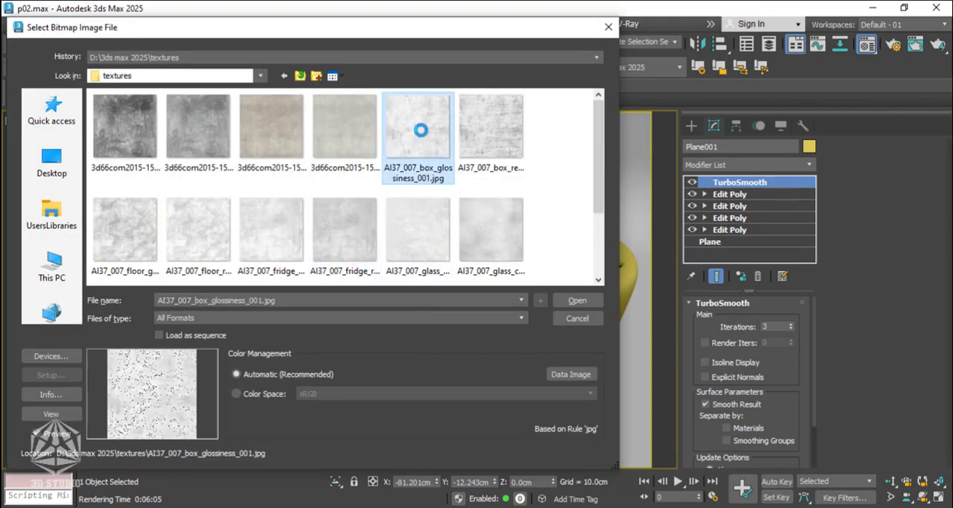
click(566, 301)
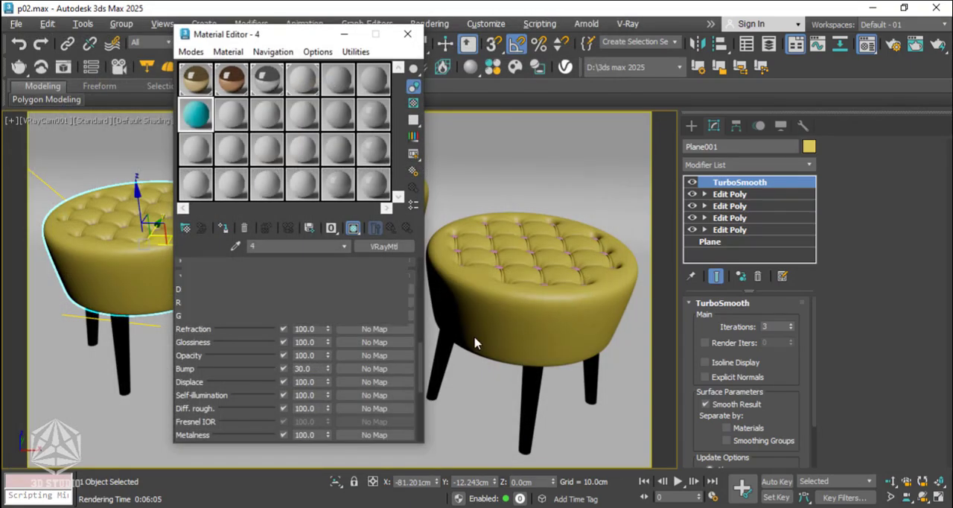
Set material 4's bump amount to 15 and inspect the surface relief in an enlarged sample preview.
double_click(198, 123)
click(391, 228)
drag(421, 332, 422, 371)
click(315, 357)
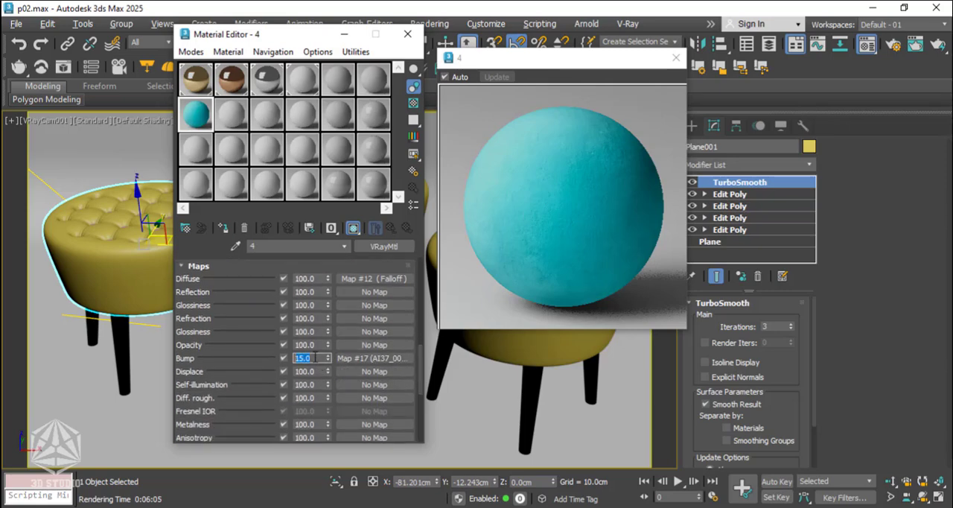
click(421, 366)
drag(421, 367, 422, 280)
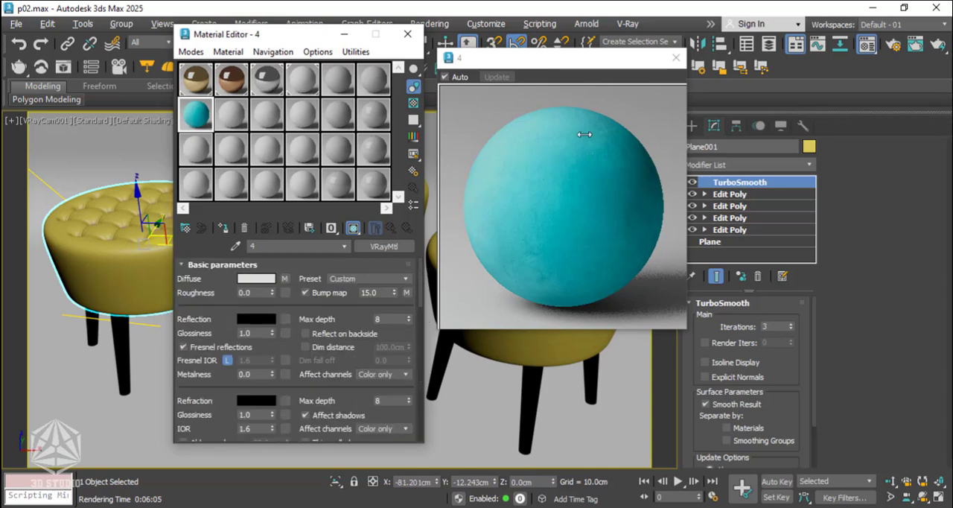
click(674, 61)
click(674, 59)
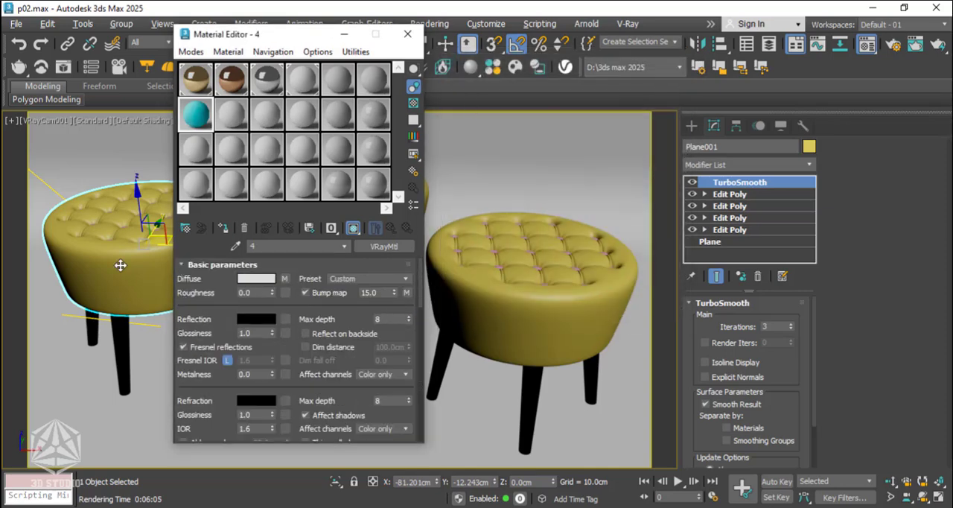
Assign material 4 to the selected stool seat and show its texture in the viewport.
click(222, 229)
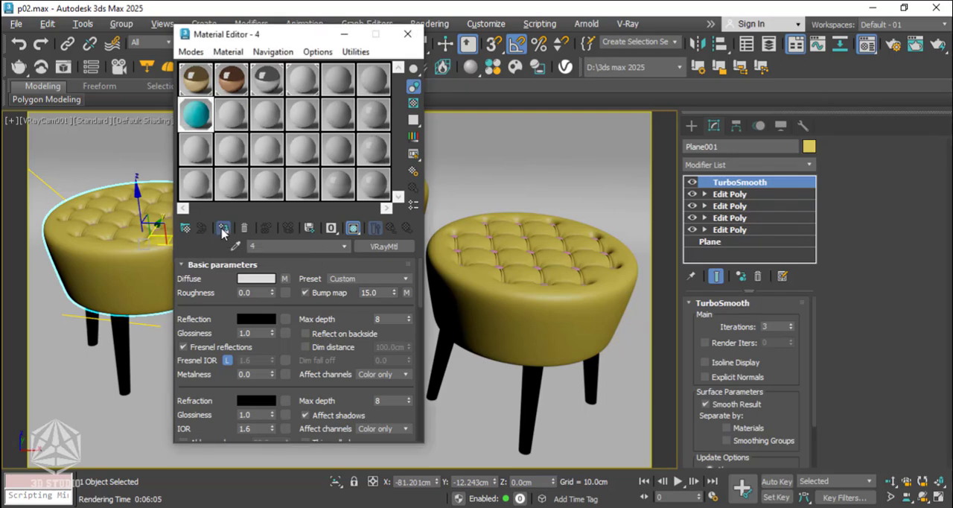
click(349, 231)
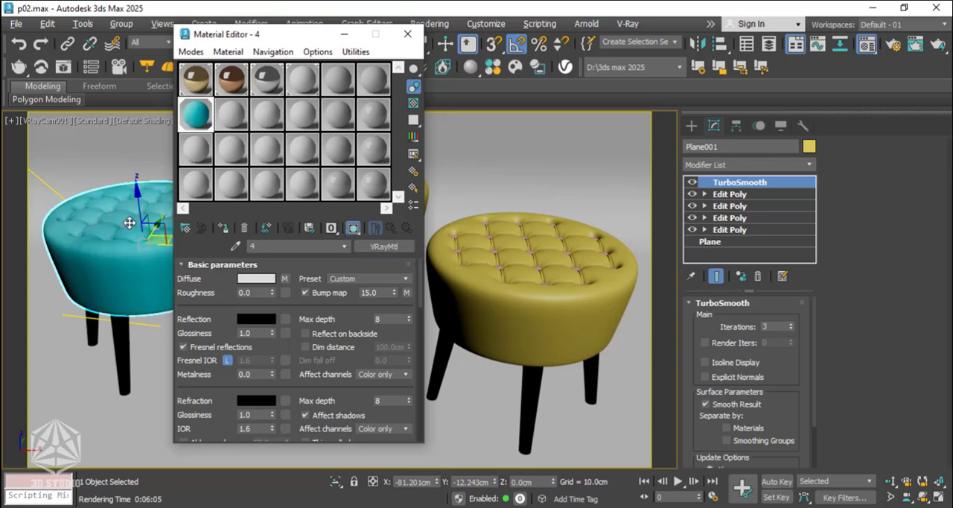
click(344, 40)
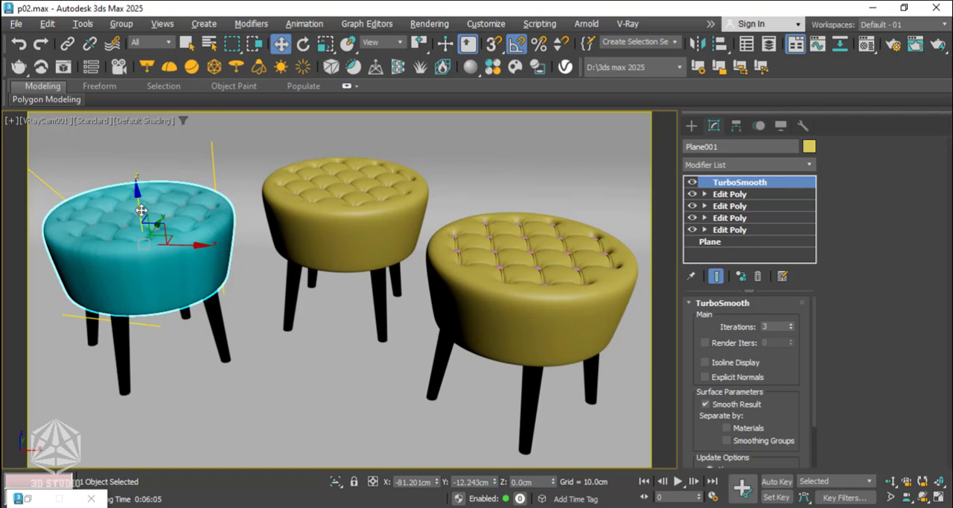
Duplicate material 4 into the adjacent sample slot, name the copy 5, and assign it to the tufting buttons of the turquoise stool.
key(p)
middle_drag(142, 217, 186, 216)
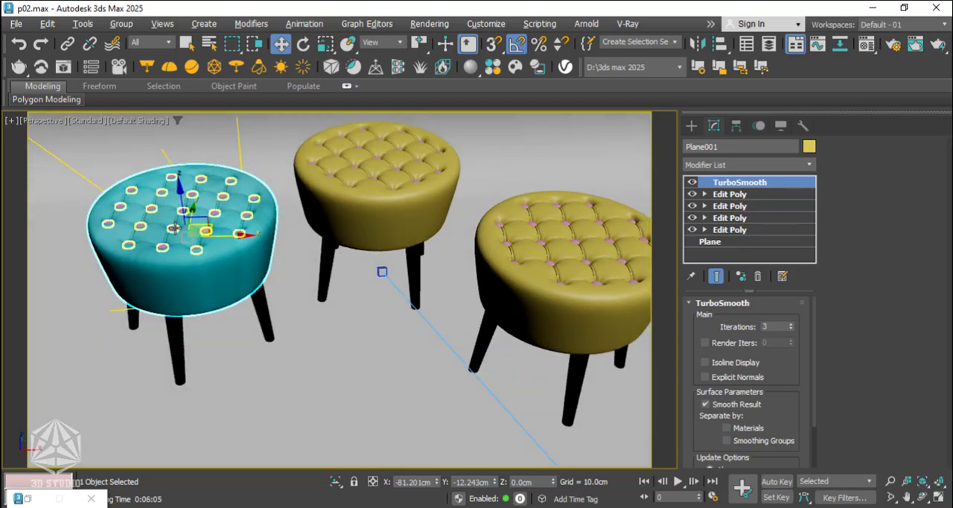
scroll(175, 223, up, 6)
click(170, 228)
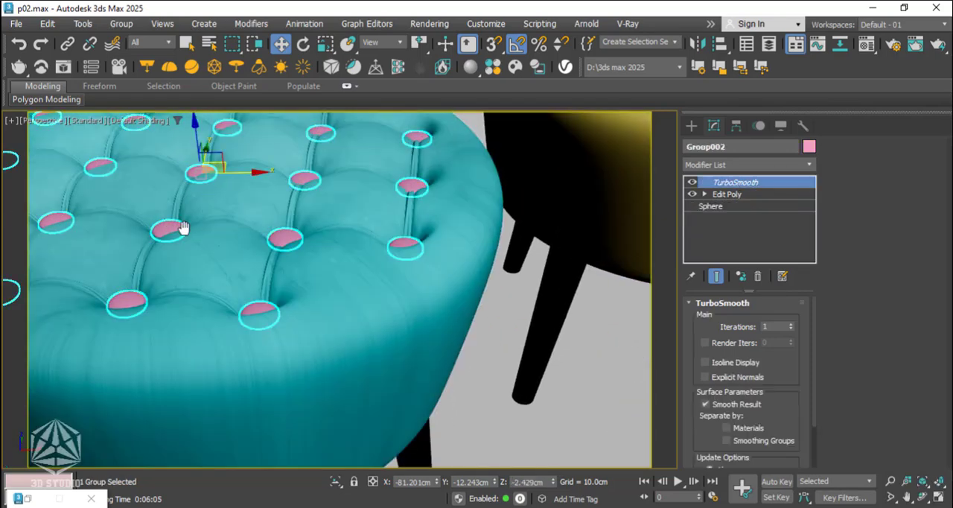
middle_drag(183, 224, 228, 218)
key(m)
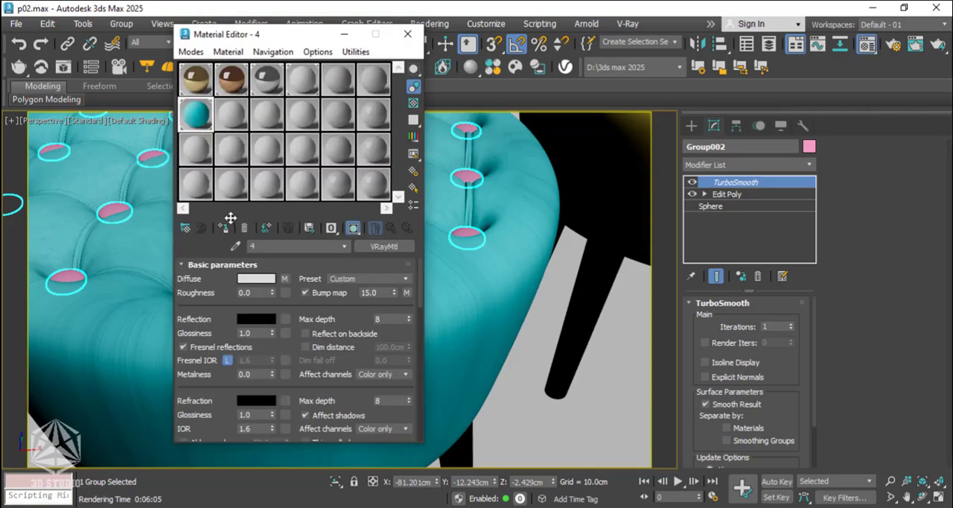
click(229, 114)
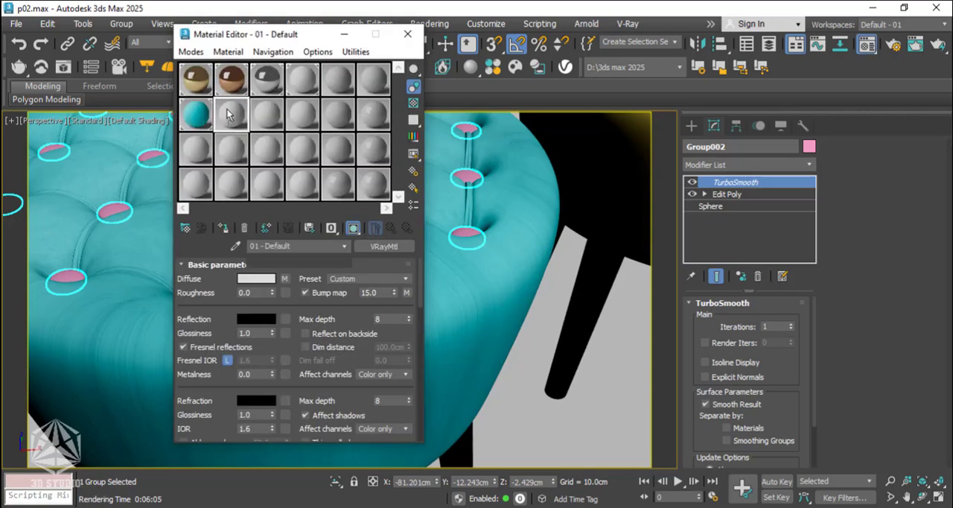
drag(195, 114, 229, 114)
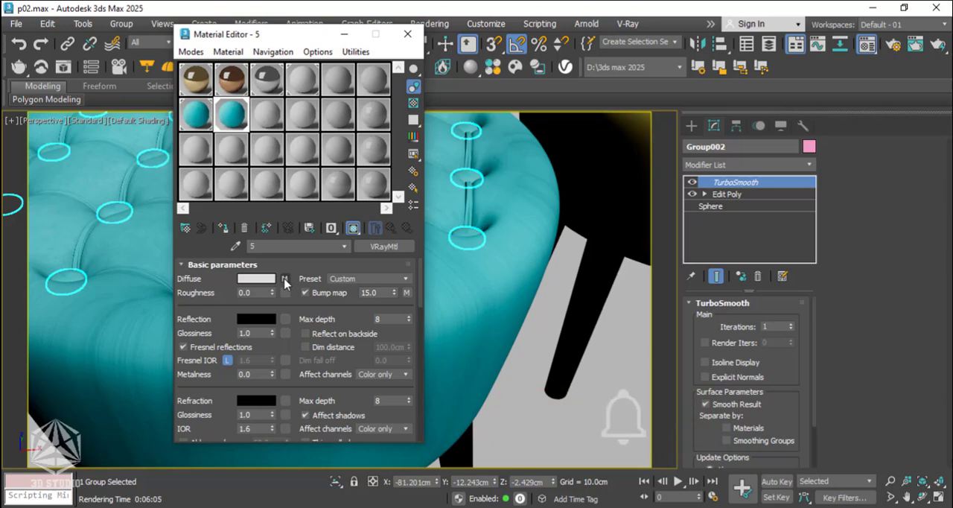
Wrap material 5's diffuse Falloff map in a Color Correction map, keeping the old map as a sub-map.
click(284, 280)
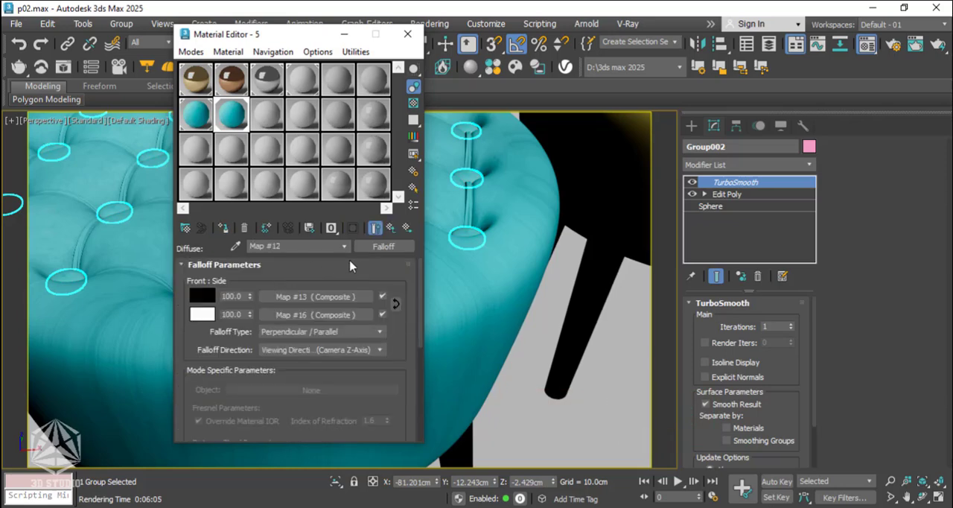
click(374, 248)
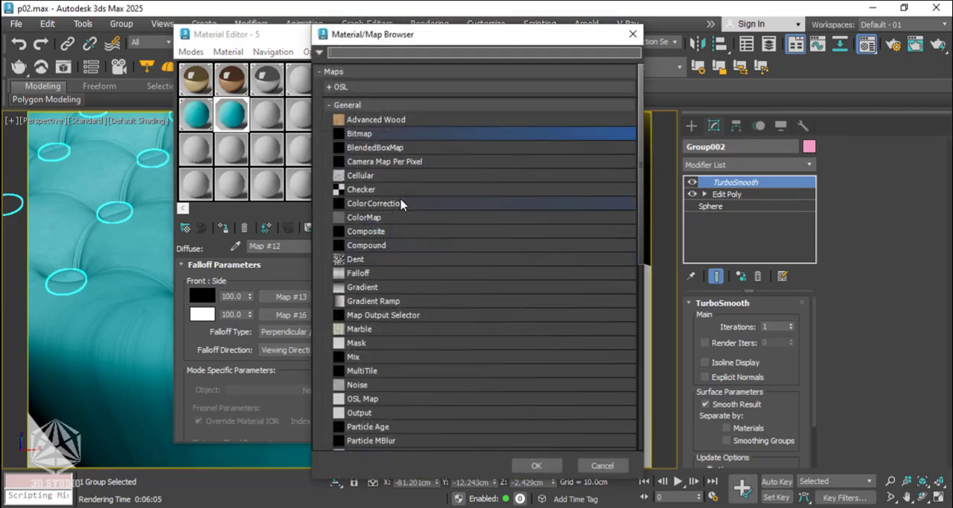
click(402, 203)
click(537, 465)
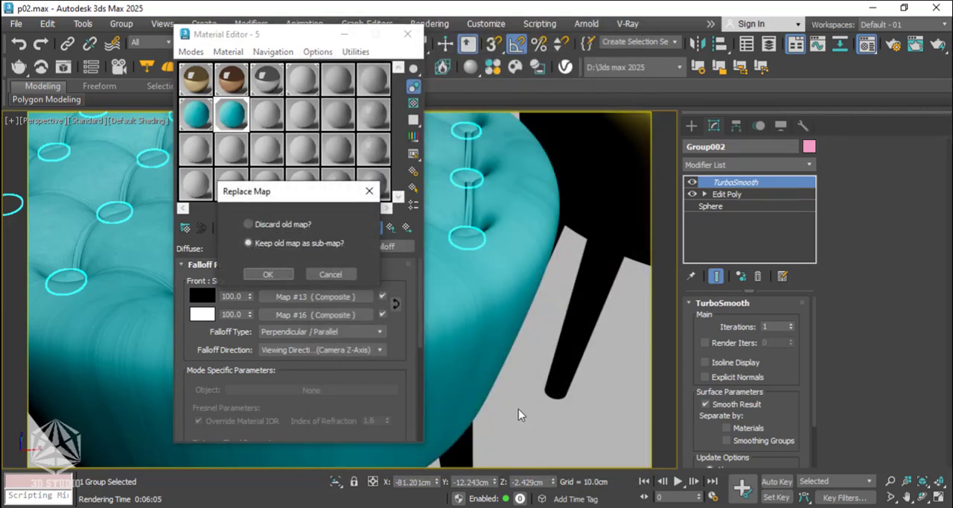
click(269, 274)
Darken material 5's Color Correction to brightness about -28.9 and contrast about 5.6, checking an enlarged sample, and save the scene.
scroll(413, 378, down, 5)
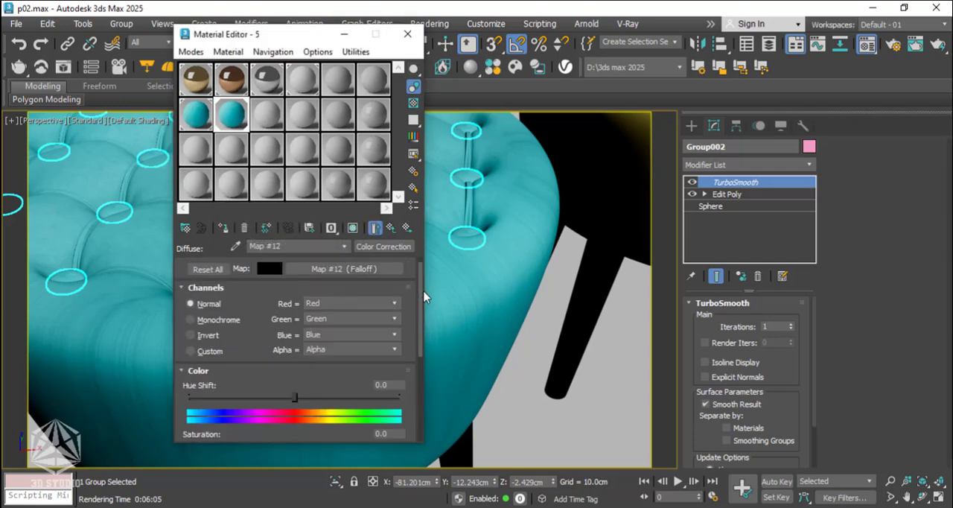
scroll(413, 378, down, 2)
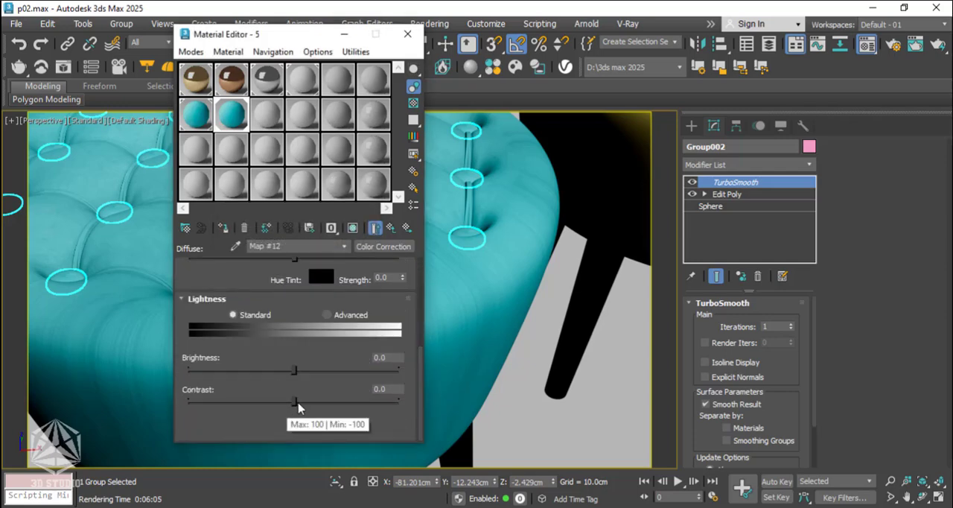
drag(295, 400, 298, 401)
drag(294, 368, 273, 369)
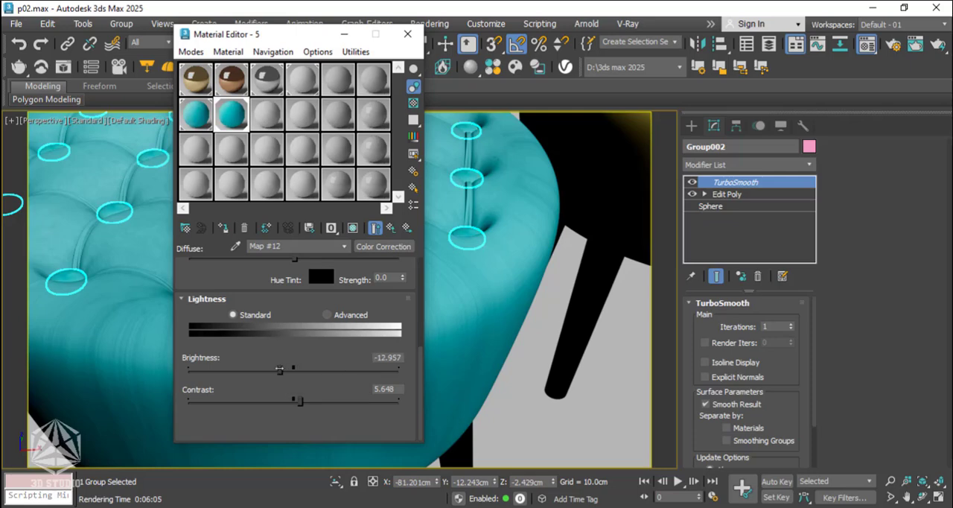
double_click(238, 120)
drag(272, 369, 265, 370)
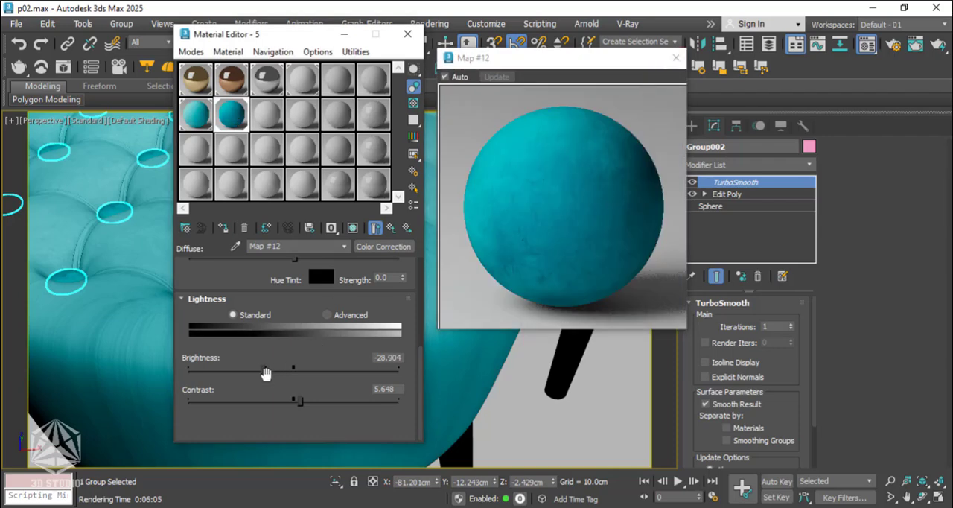
click(675, 60)
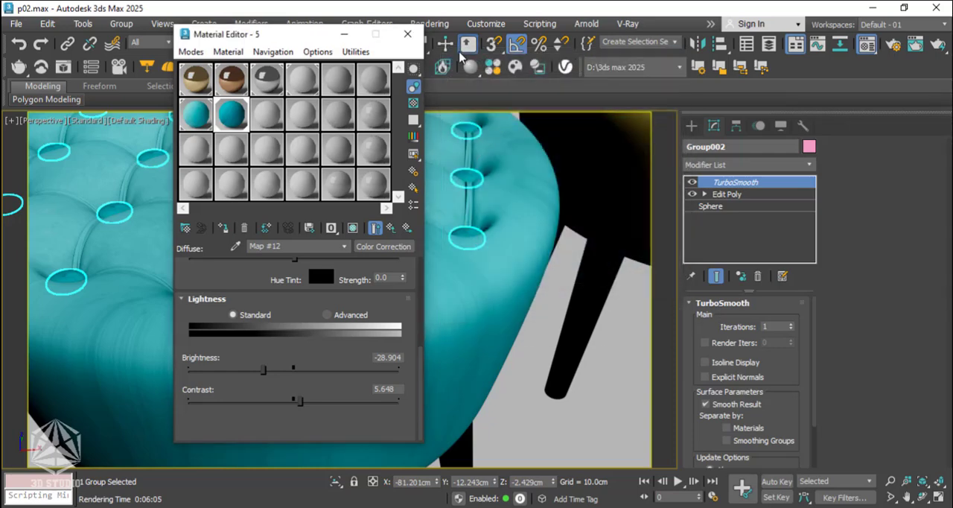
click(414, 37)
key(ctrl+s)
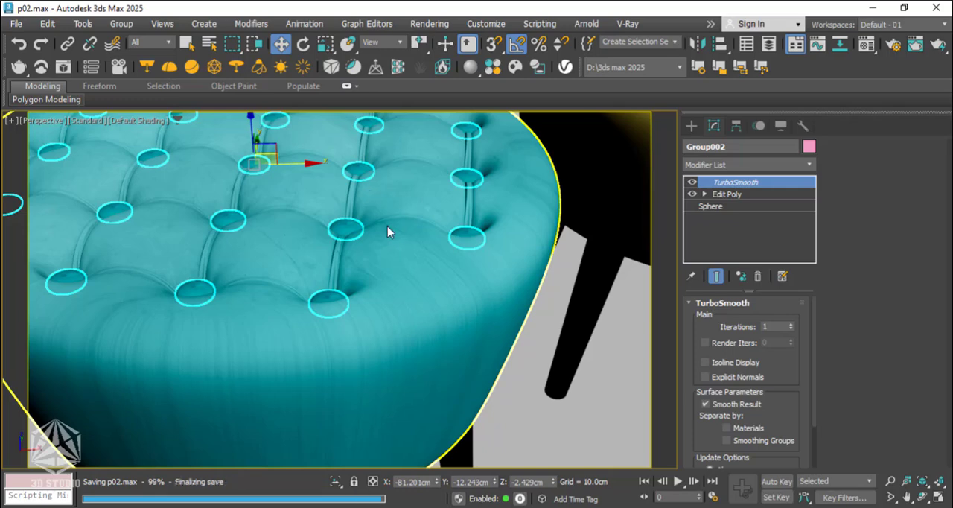
Add a UVW Map modifier with Spherical mapping to the turquoise stool's seat and buttons together, and inspect the texture on the stool.
click(389, 244)
click(707, 167)
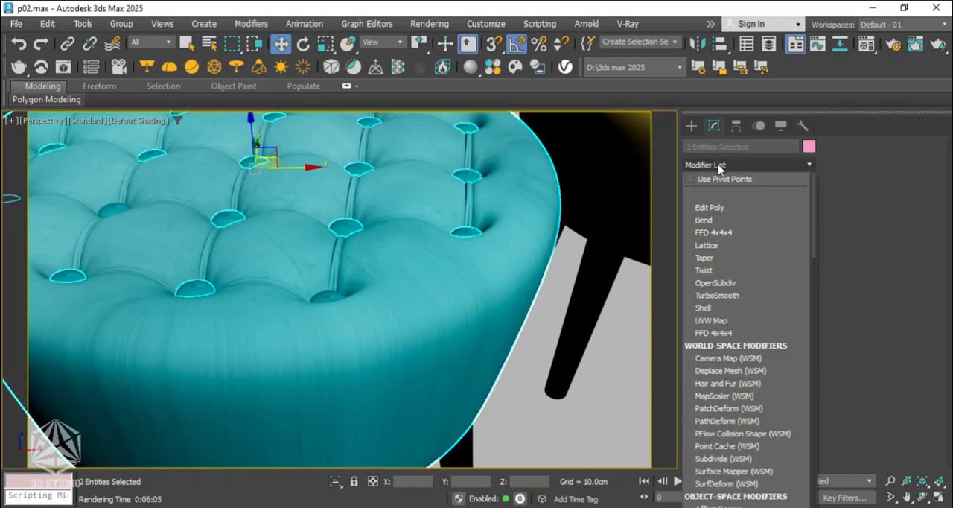
click(716, 322)
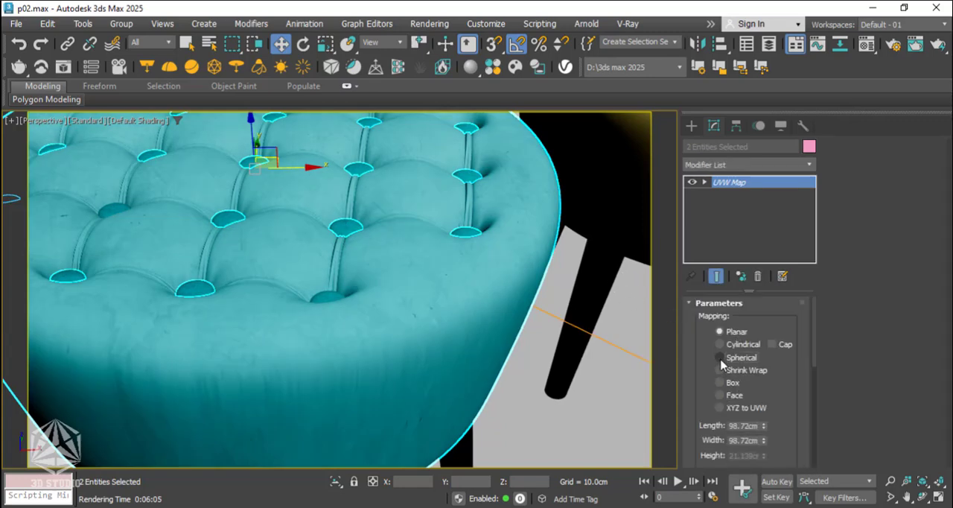
click(719, 358)
scroll(346, 336, down, 4)
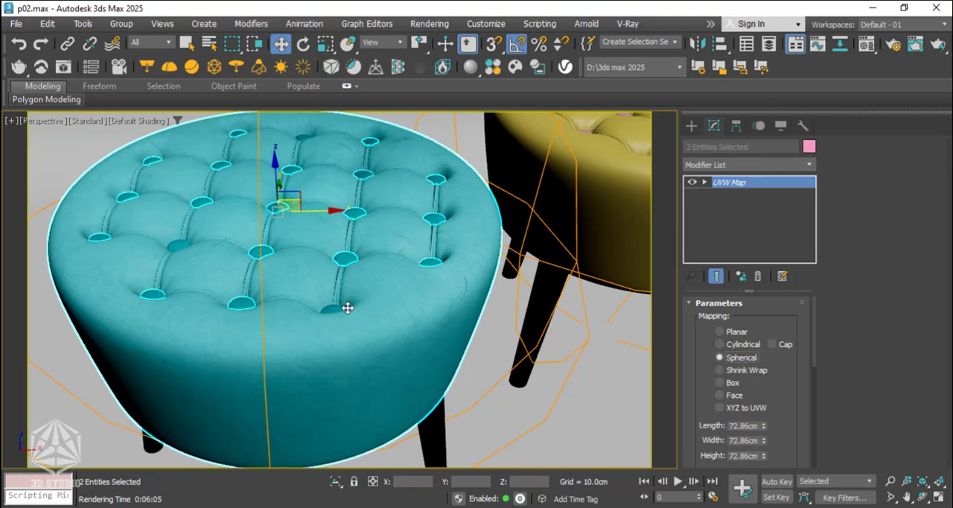
alt+middle_drag(347, 308, 259, 270)
scroll(308, 259, up, 2)
scroll(308, 266, down, 4)
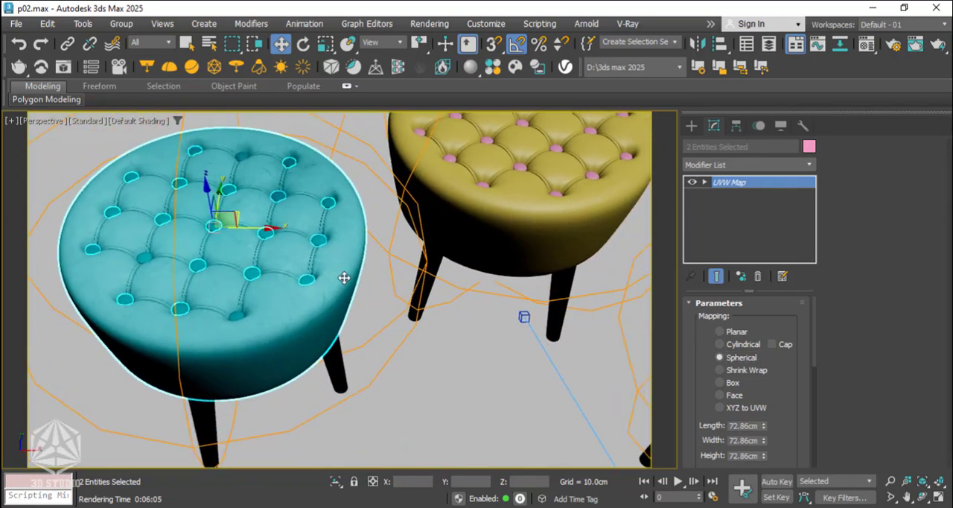
middle_drag(460, 240, 269, 249)
In the camera view, duplicate material 4 into the sample slot below it, name the copy 6, and assign it to the middle stool's seat.
key(c)
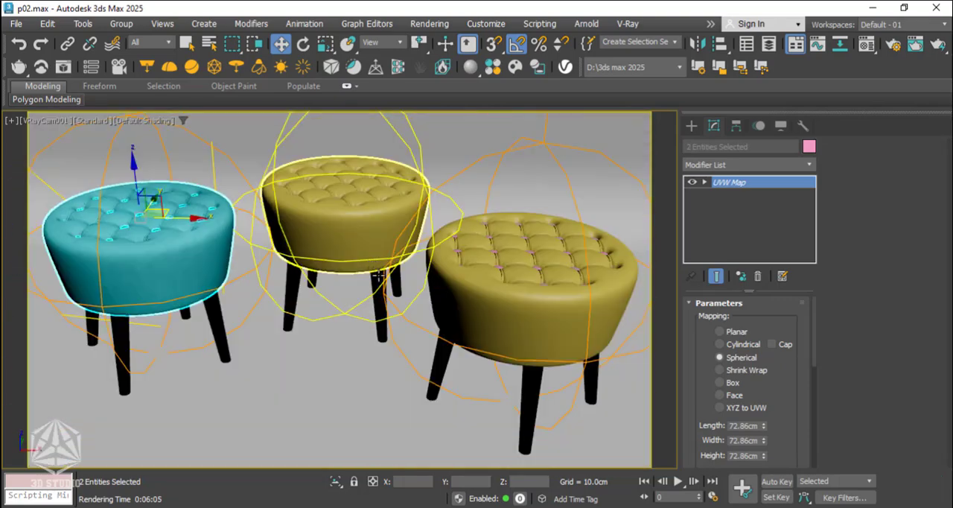
click(352, 210)
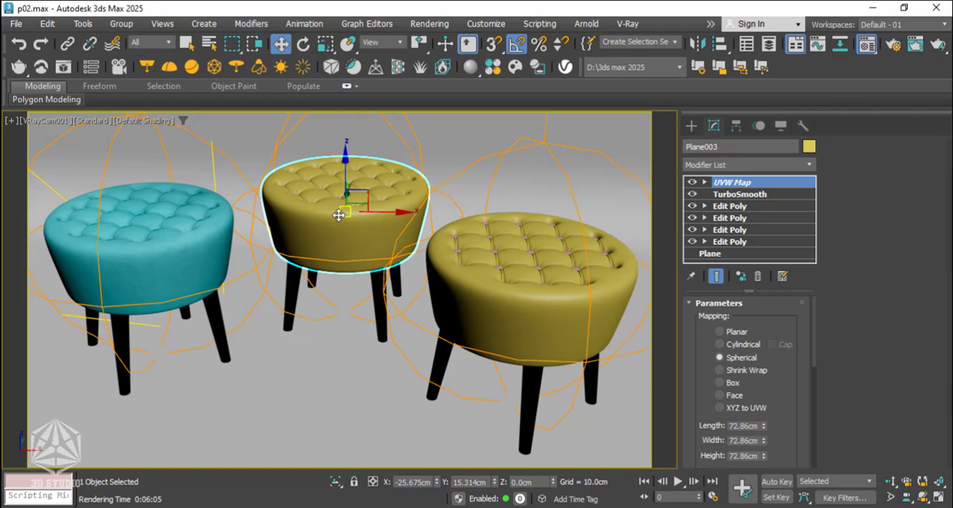
key(m)
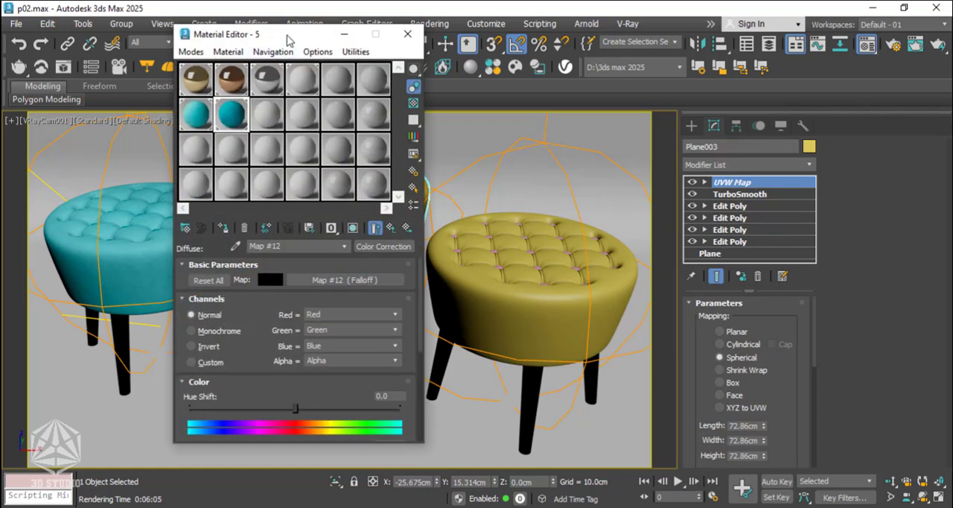
drag(288, 39, 141, 37)
click(50, 115)
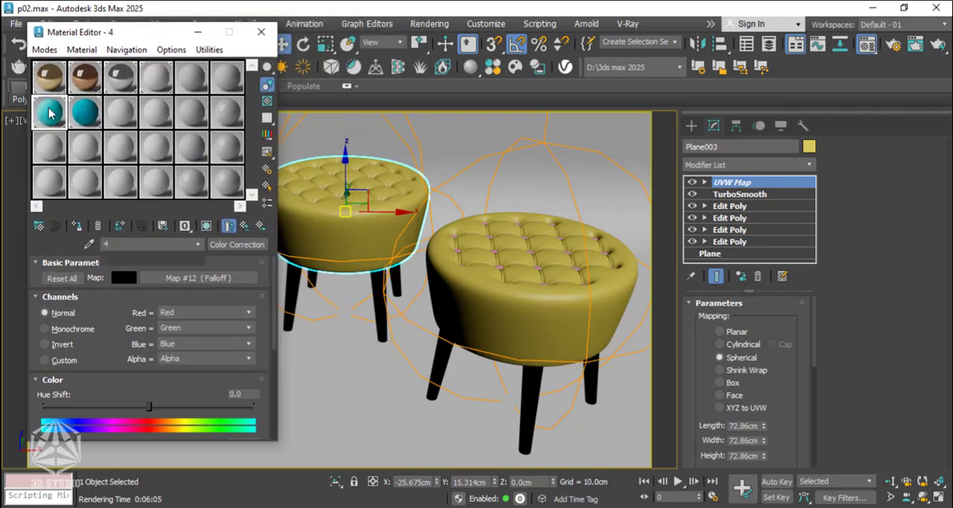
click(48, 147)
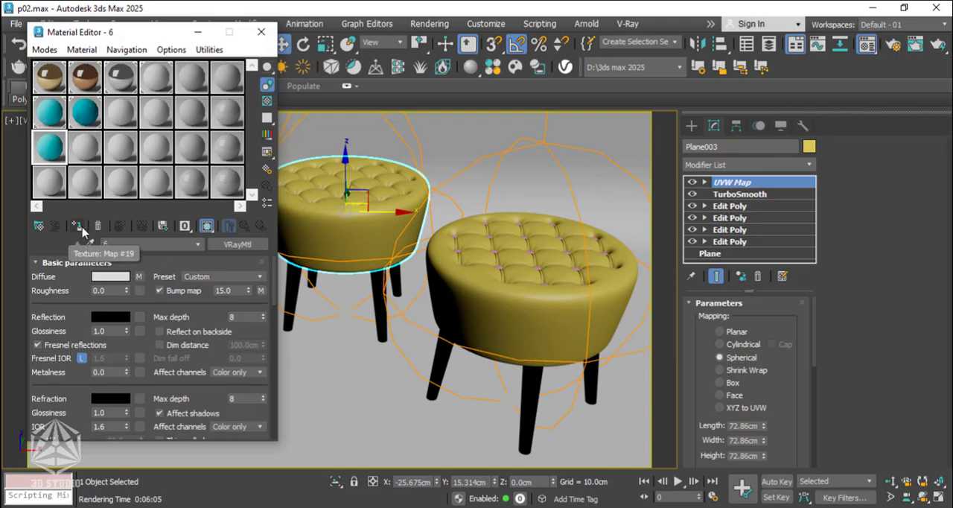
Change the Layer 1 color in the front composite of material 6's diffuse falloff to salmon pink D89788.
click(139, 278)
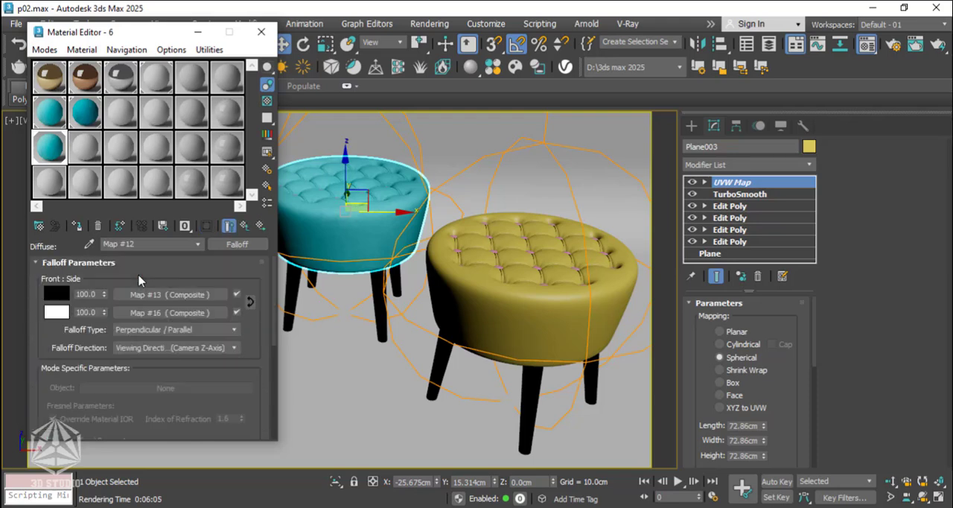
click(178, 294)
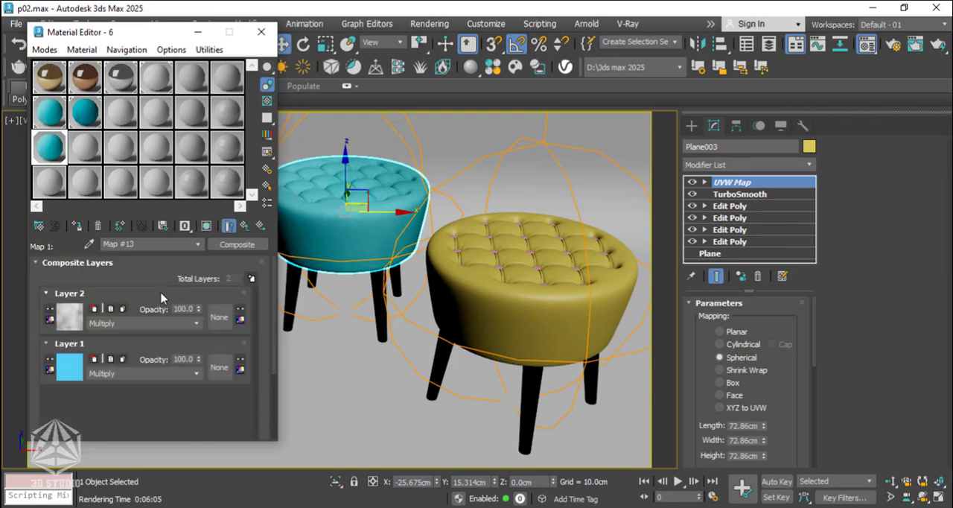
click(67, 370)
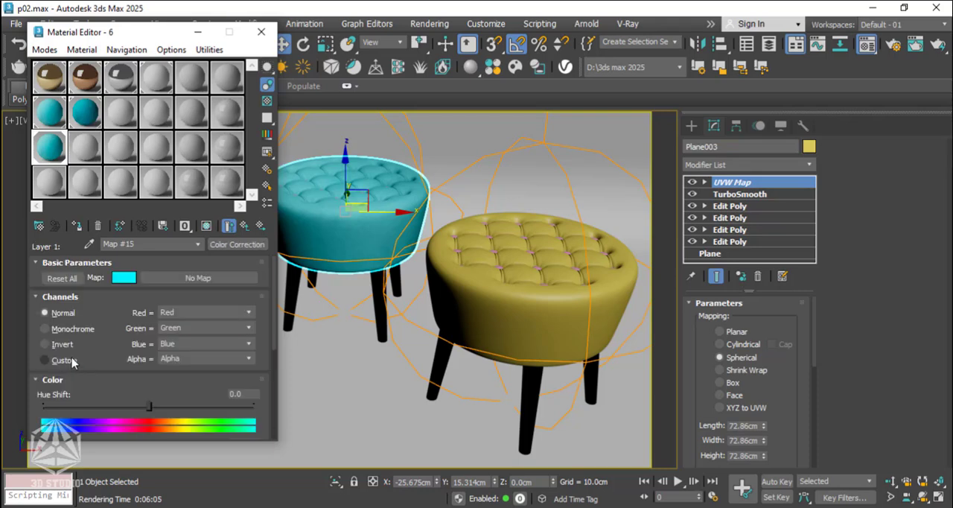
click(120, 279)
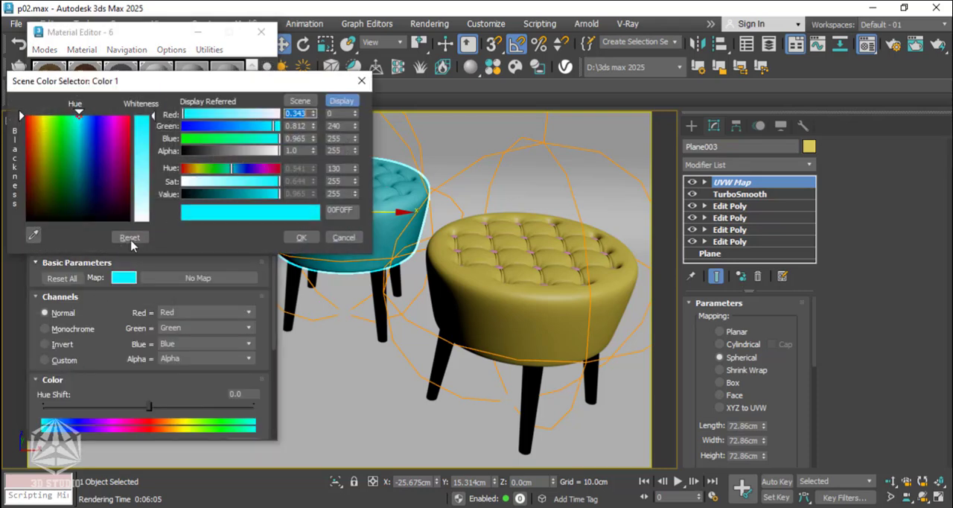
drag(50, 126, 35, 129)
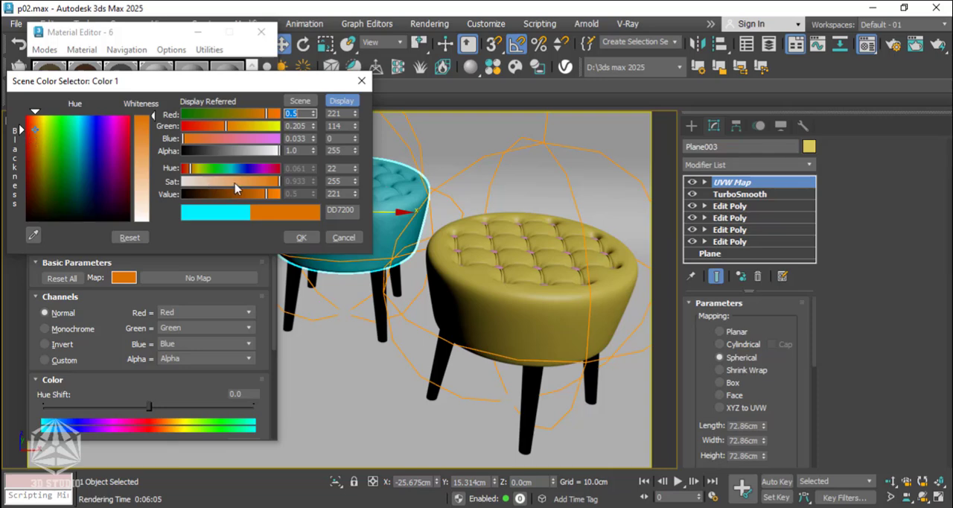
drag(236, 187, 220, 186)
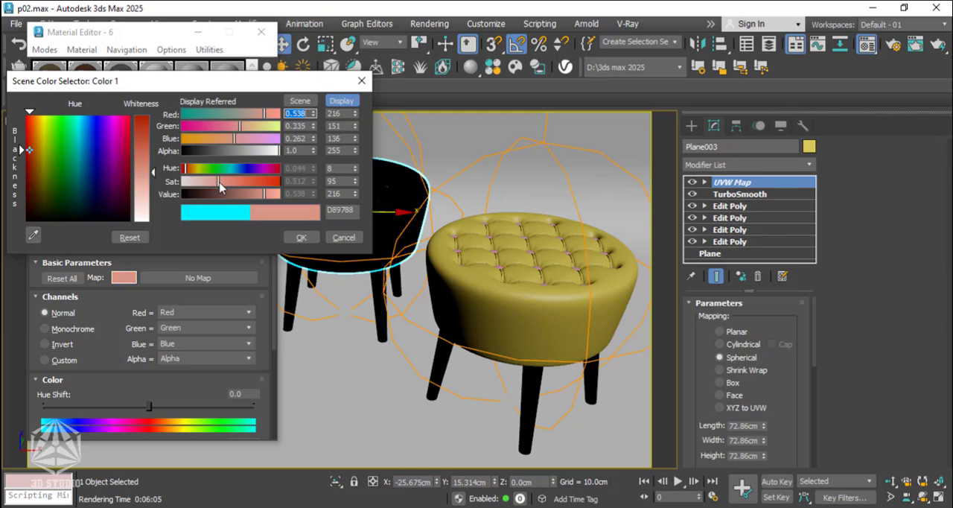
click(300, 237)
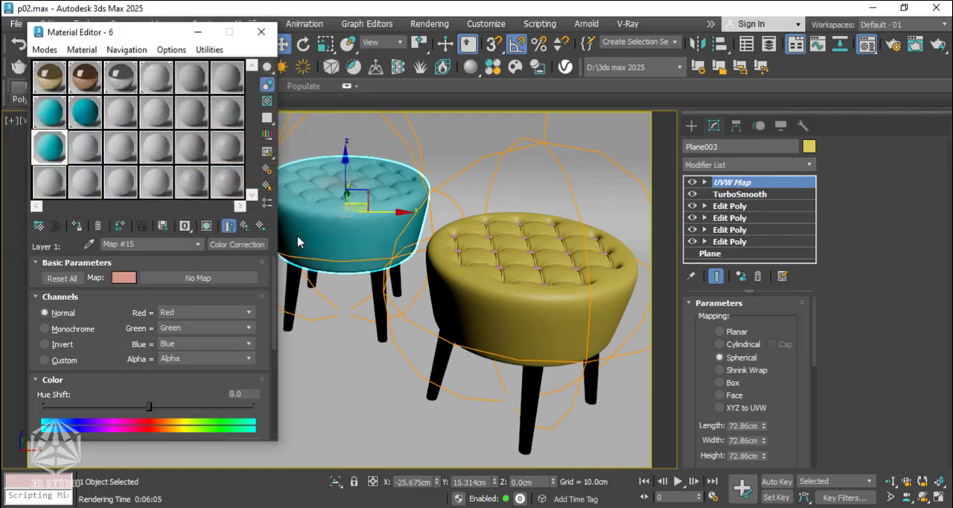
Copy the front composite's Layer 1 map into Layer 1 of material 6's side composite as a copy, with an enlarged sample preview open.
double_click(61, 153)
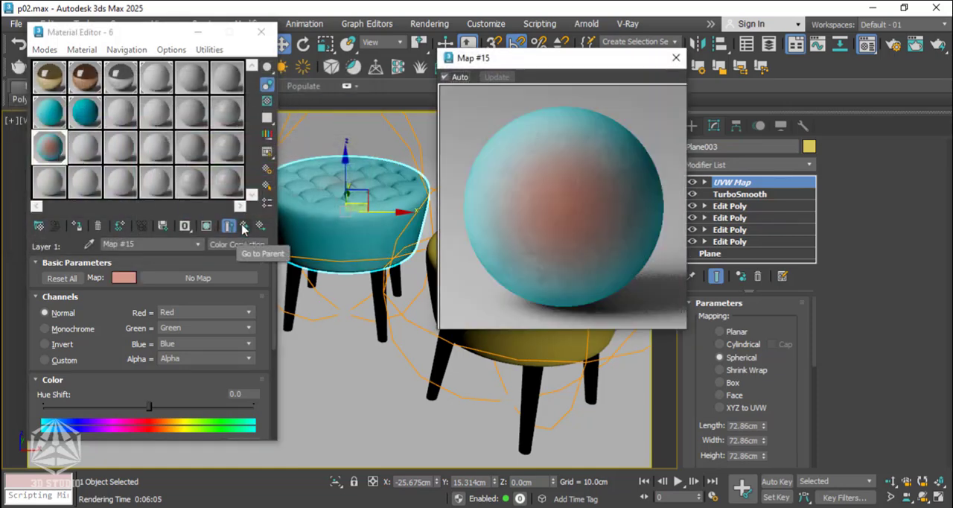
click(244, 228)
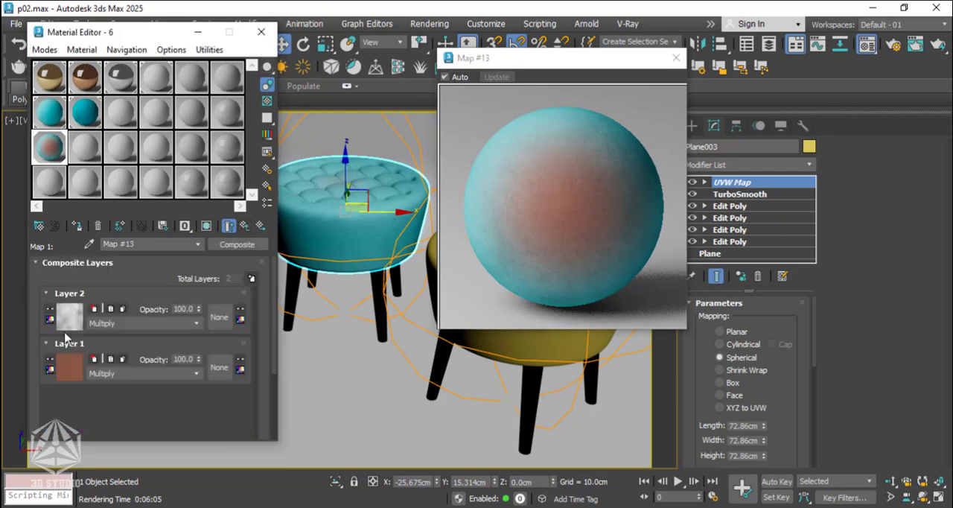
right_click(76, 368)
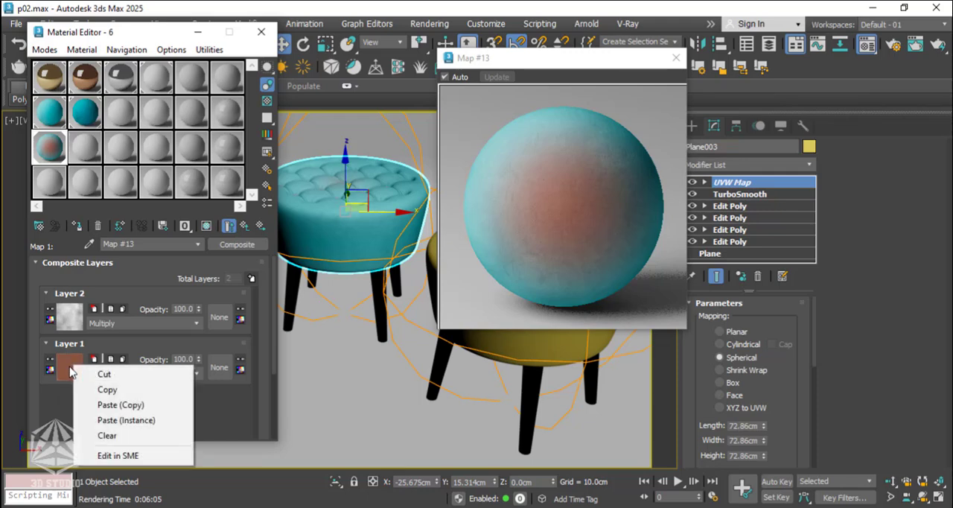
click(109, 389)
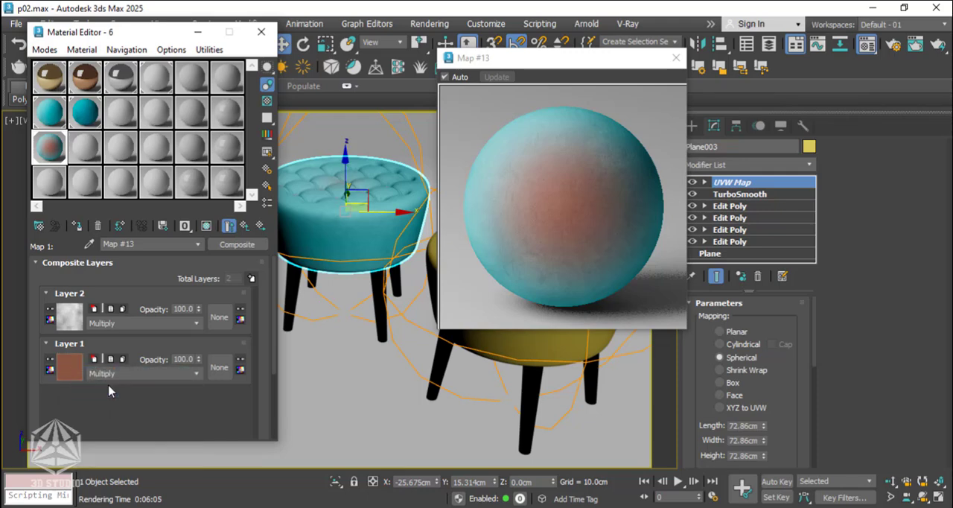
click(244, 226)
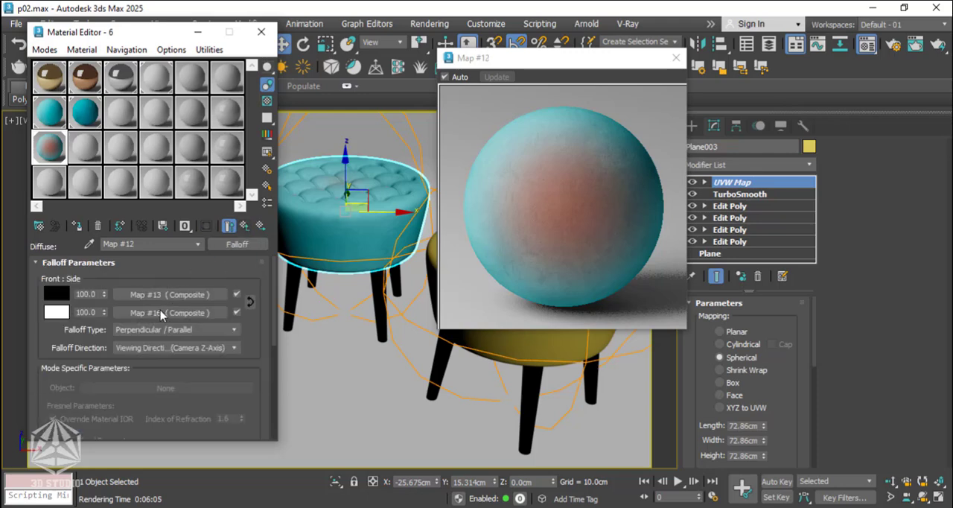
click(160, 313)
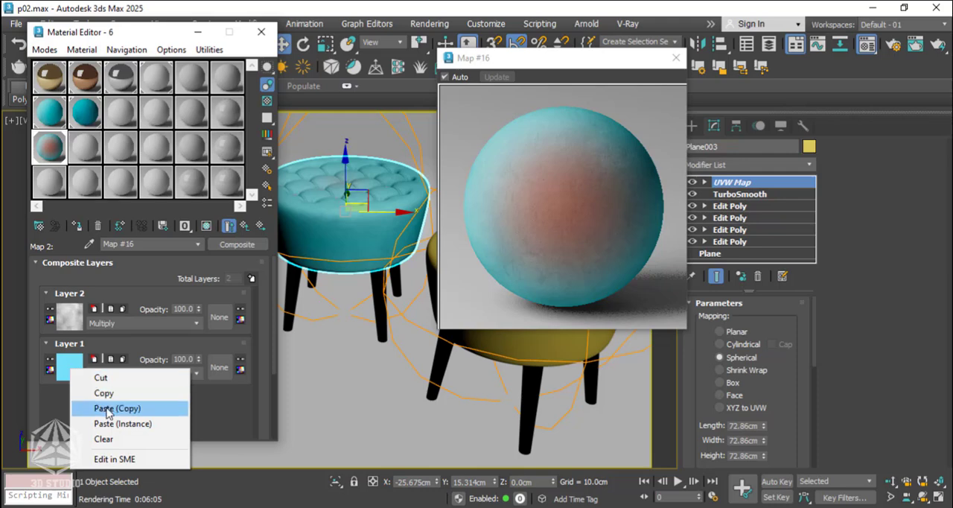
click(108, 411)
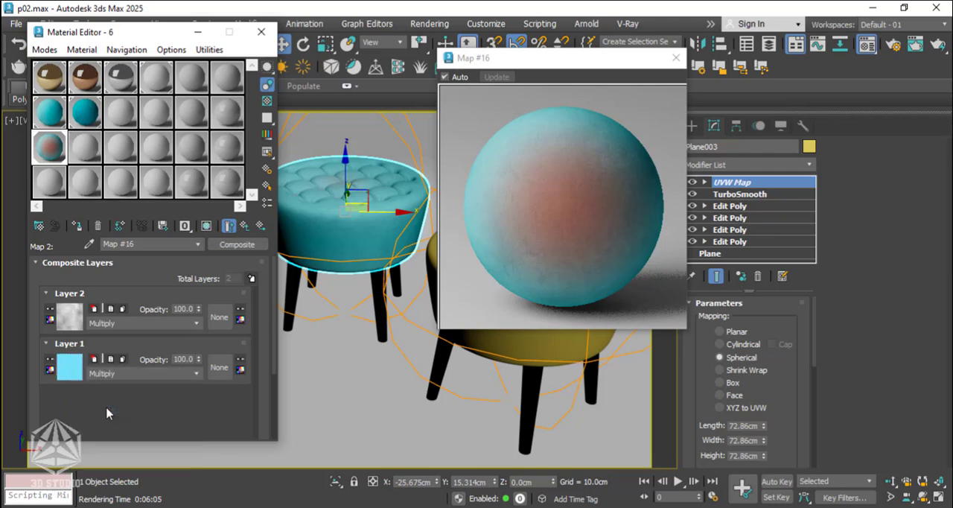
Desaturate the Layer 1 color of material 6's side composite to a paler pink.
click(74, 368)
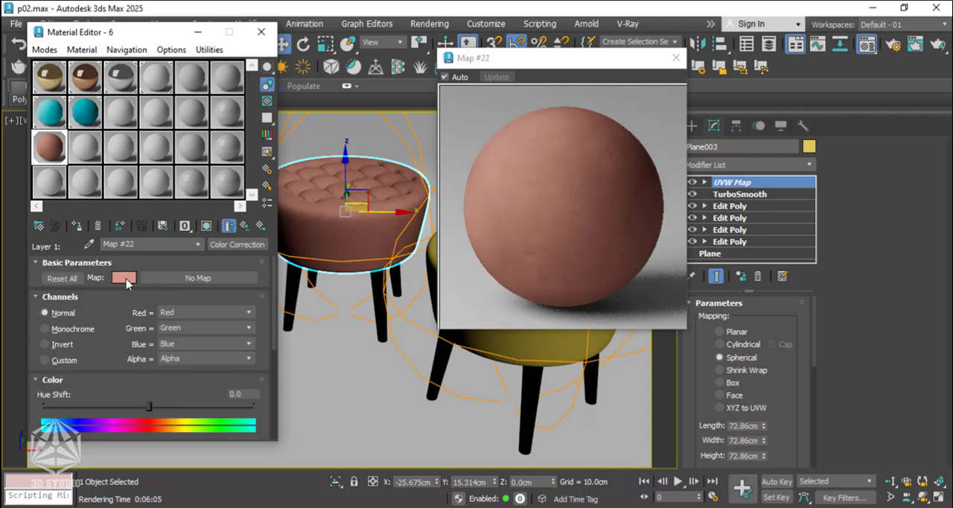
click(123, 278)
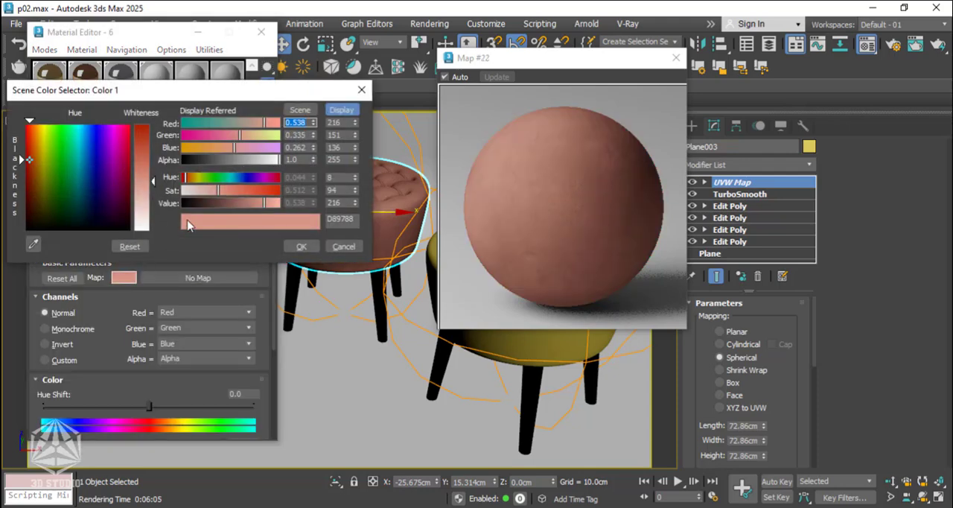
drag(199, 190, 205, 194)
click(296, 250)
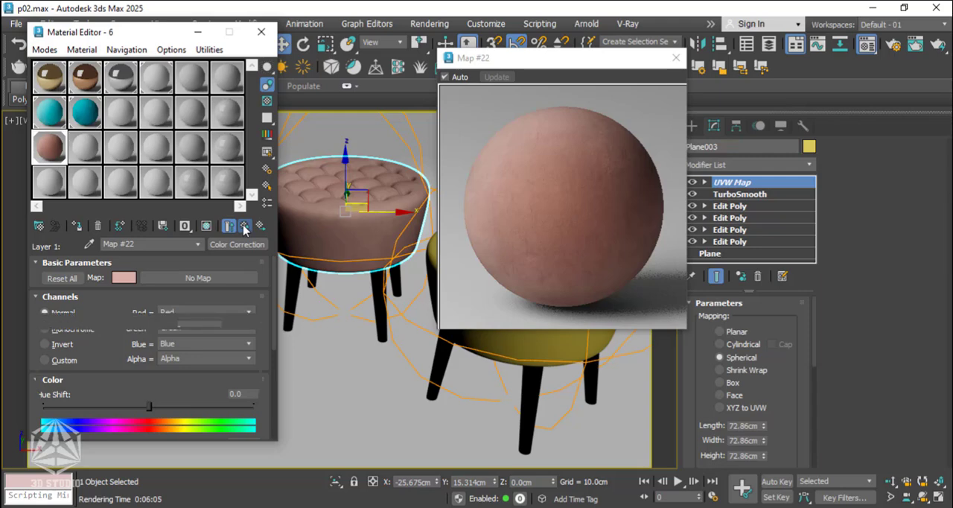
Return to the top level of material 6 and duplicate the material into the adjacent empty sample slot.
click(244, 228)
click(244, 229)
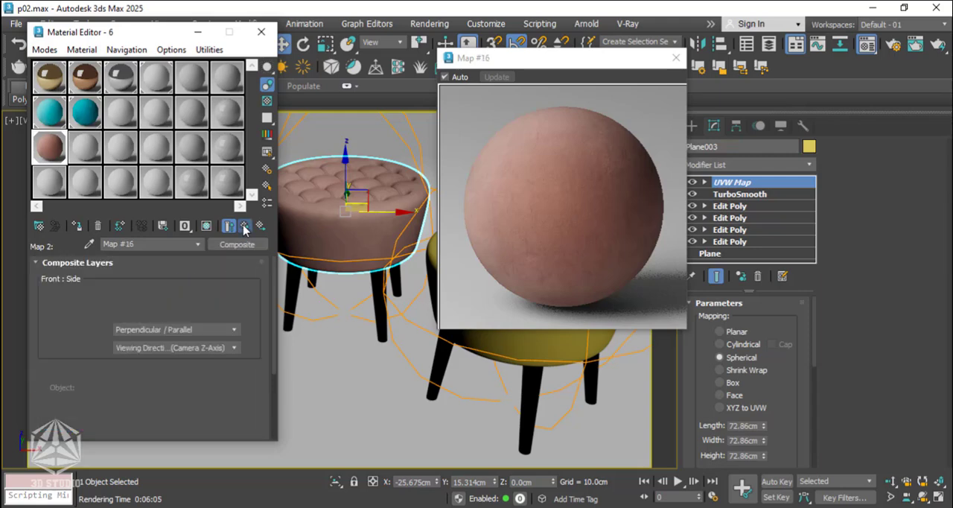
click(244, 228)
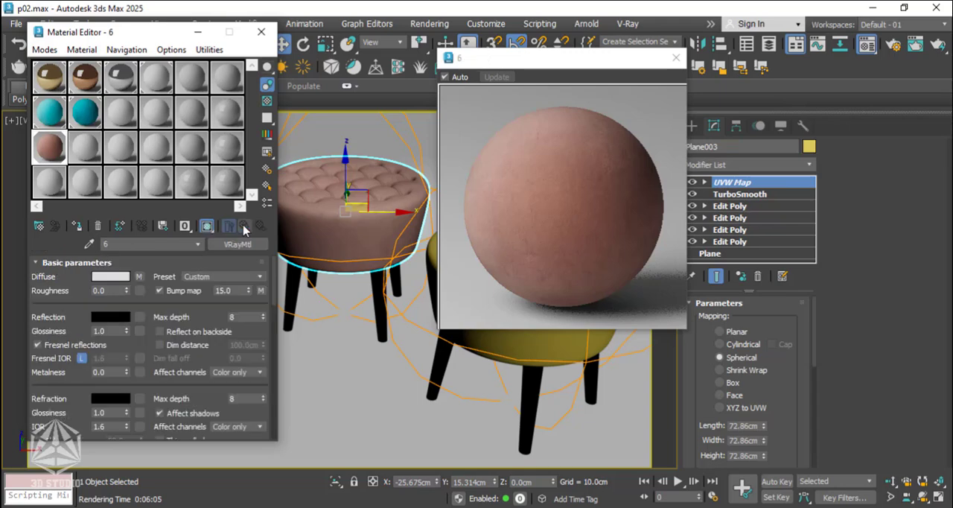
click(89, 148)
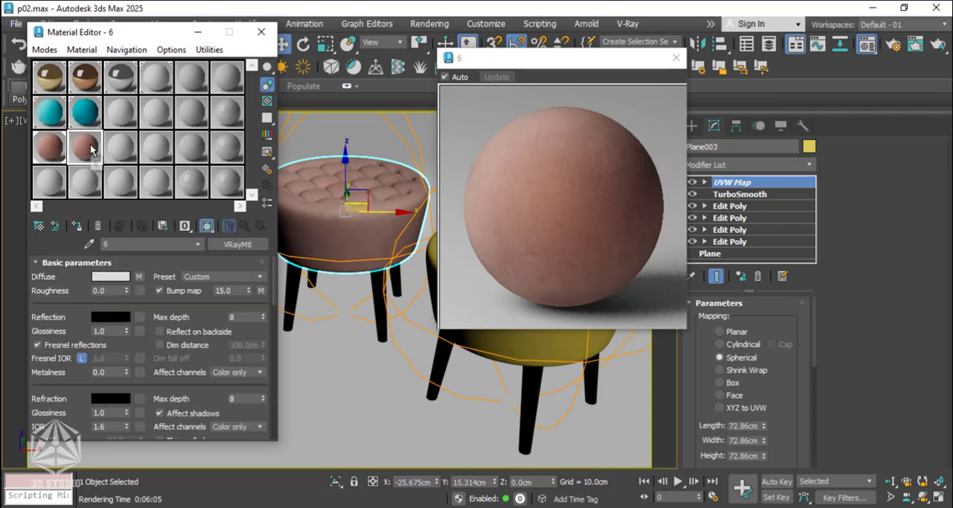
Wrap the copy's diffuse falloff in a ColorCorrection map, keeping the old map as a sub-map, and close the enlarged preview.
click(139, 277)
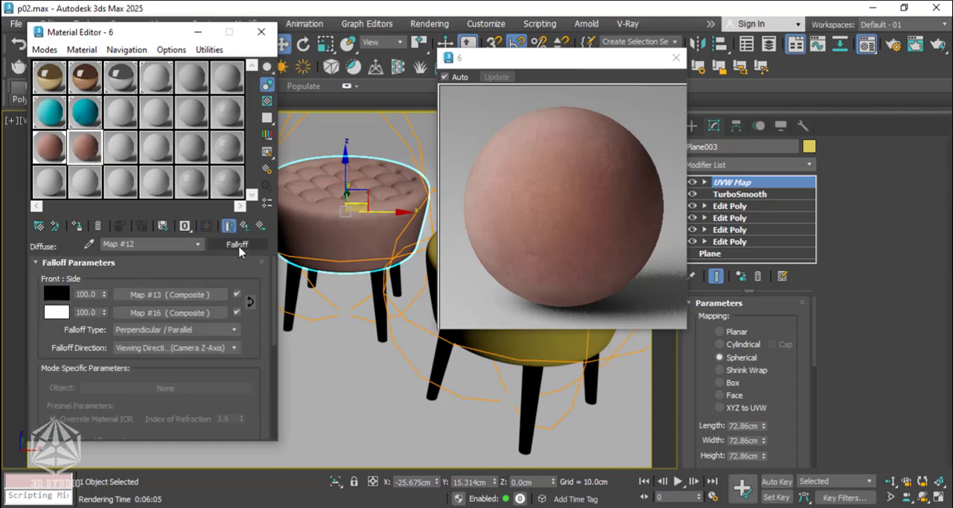
click(675, 58)
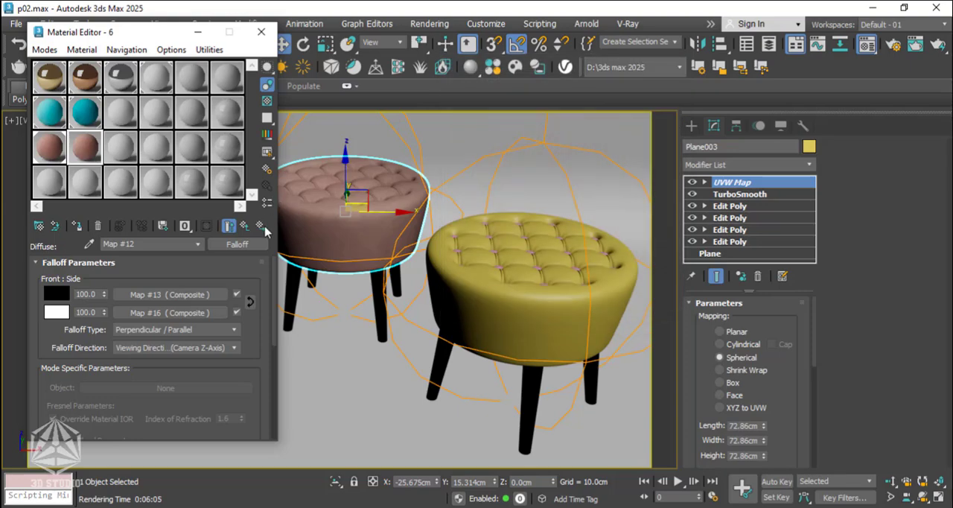
click(245, 244)
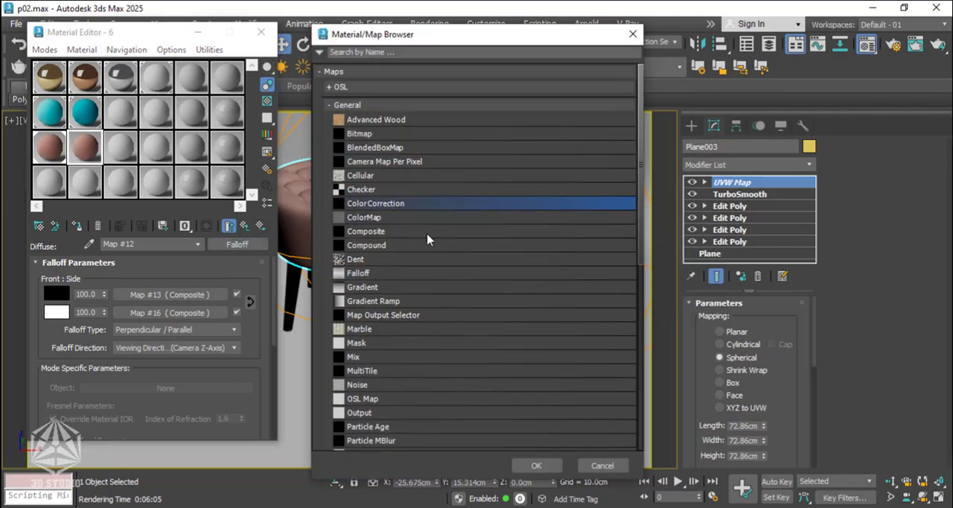
click(536, 465)
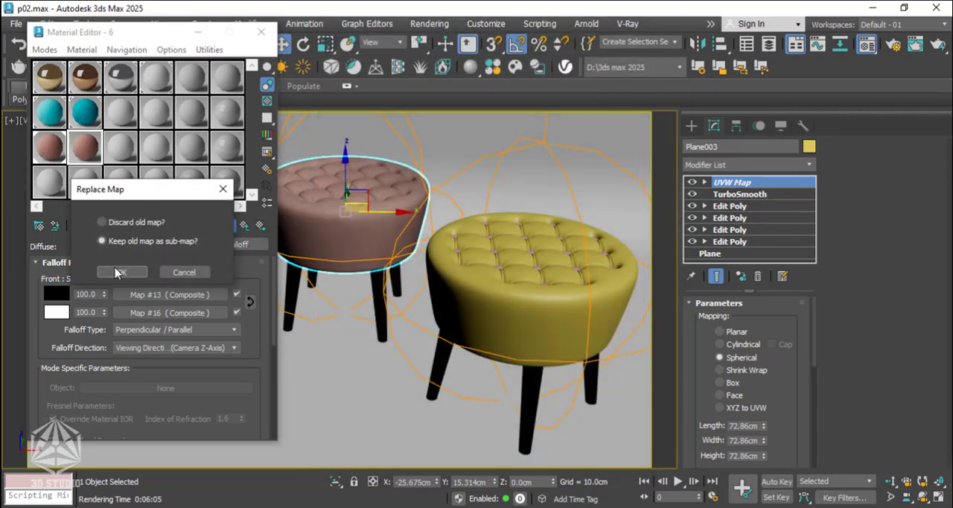
click(118, 272)
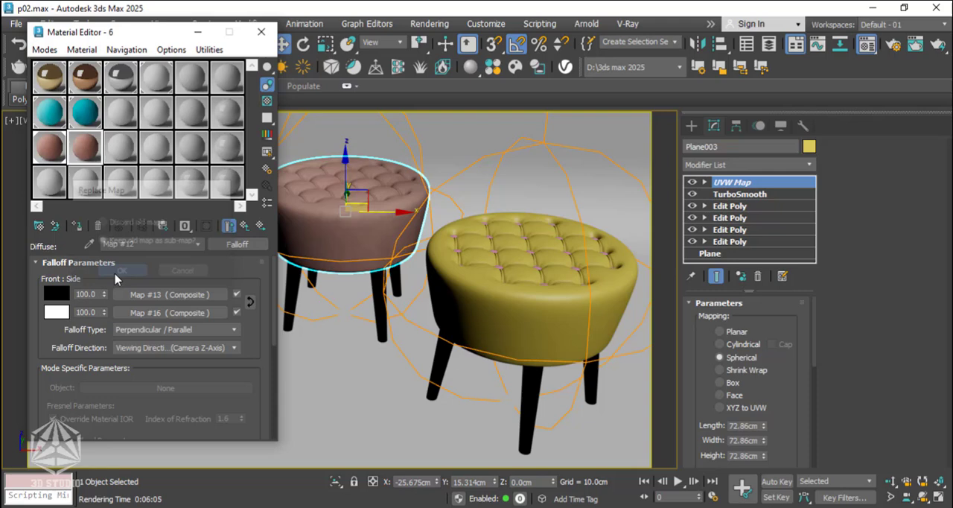
Set the Color Correction contrast to about 5.65 and brightness to about -10.96, using the enlarged sample preview.
double_click(89, 148)
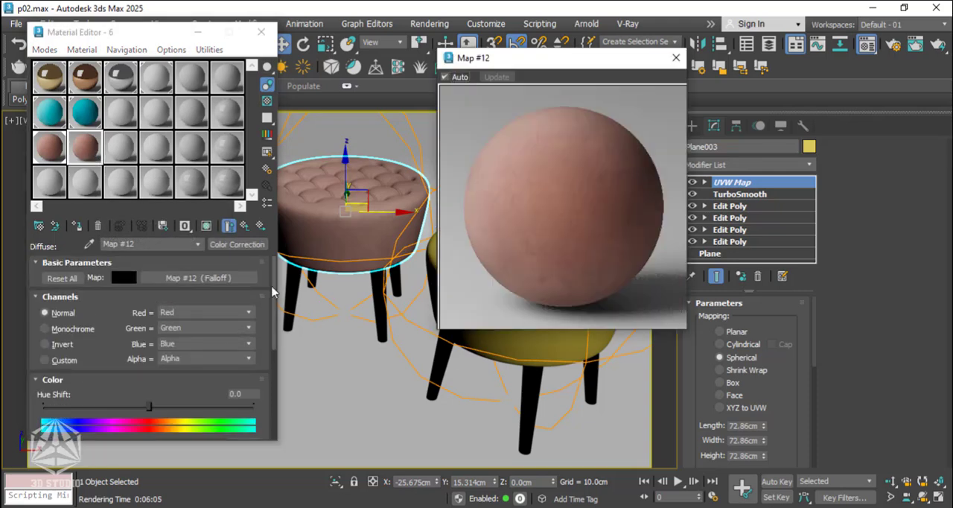
drag(275, 320, 270, 419)
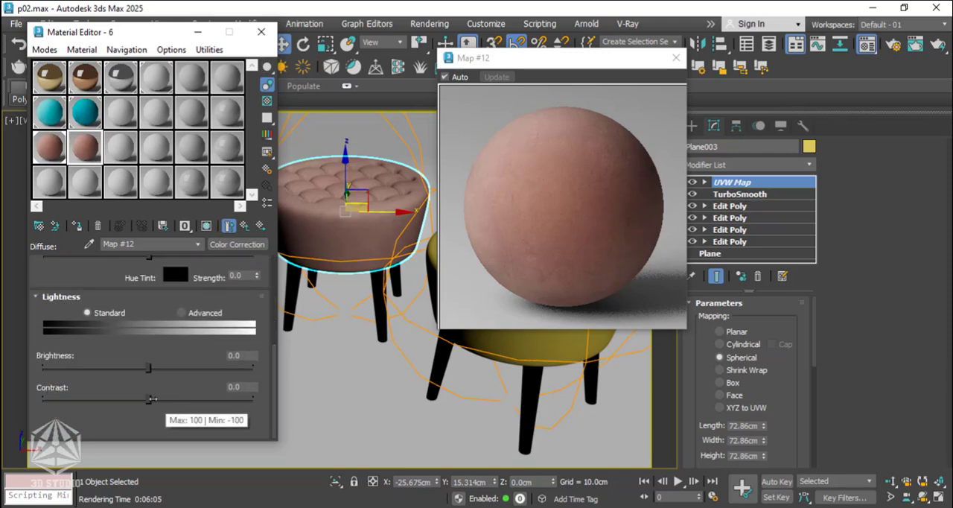
drag(151, 399, 156, 399)
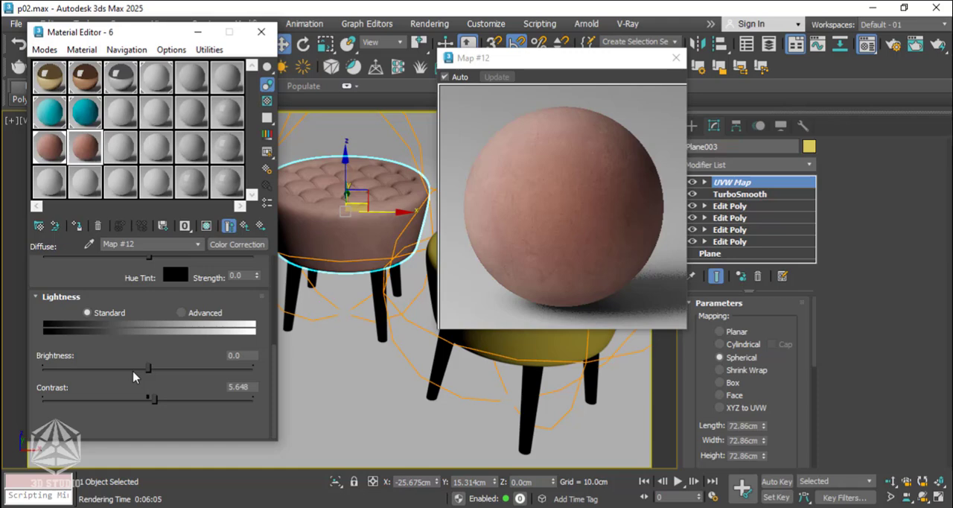
click(134, 369)
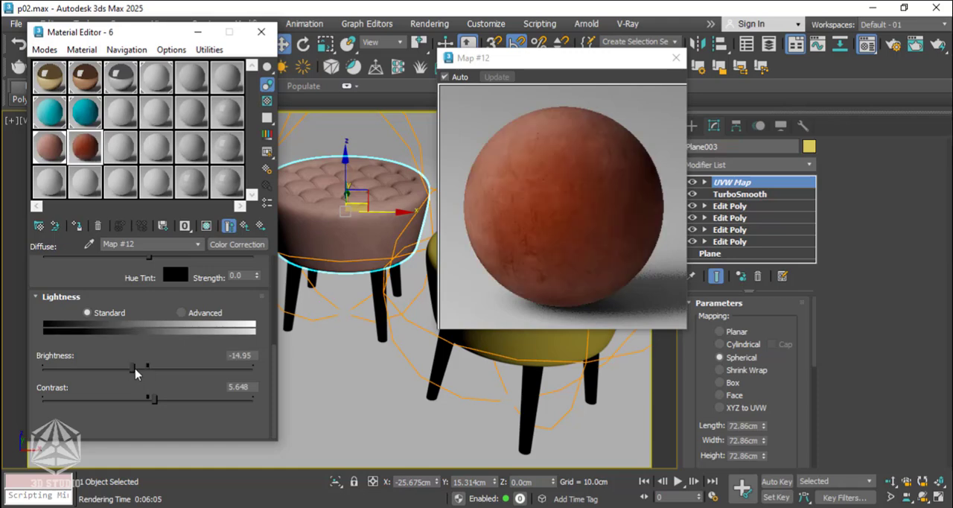
click(136, 366)
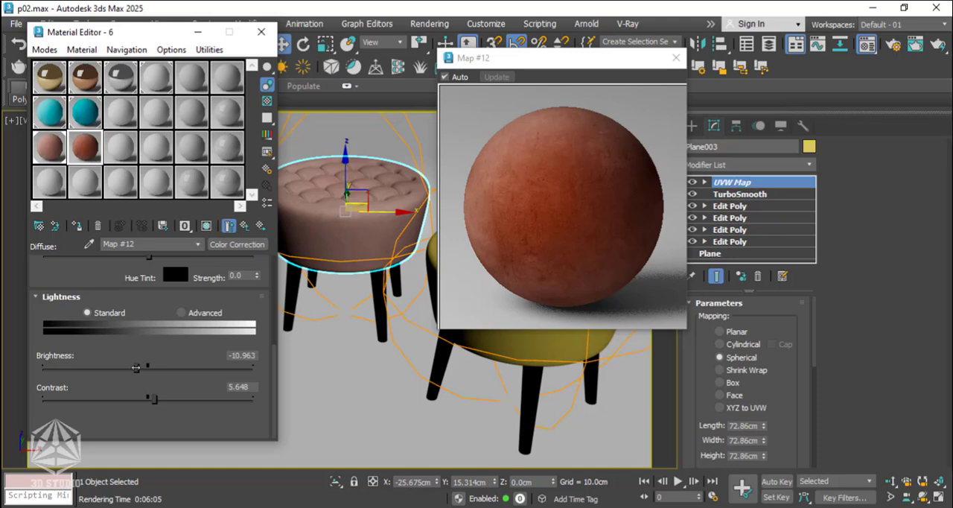
click(676, 58)
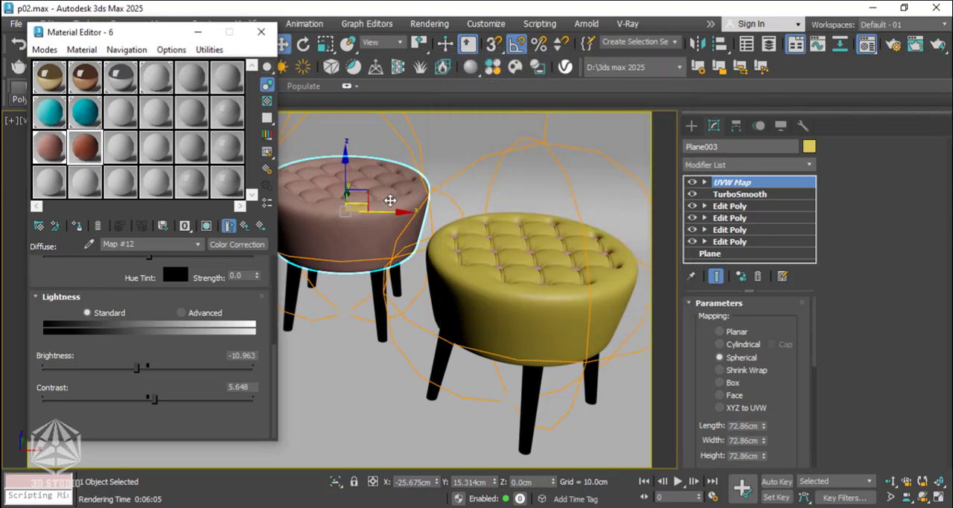
Assign the darker pink copy to the middle stool's button group, renaming it 7, and return to the camera view.
alt+middle_drag(389, 200, 356, 212)
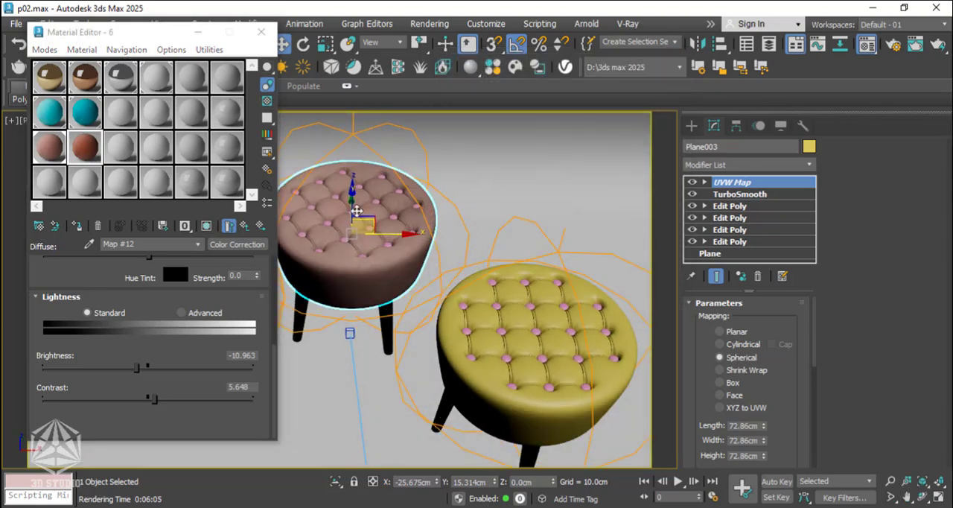
scroll(353, 211, up, 10)
click(344, 210)
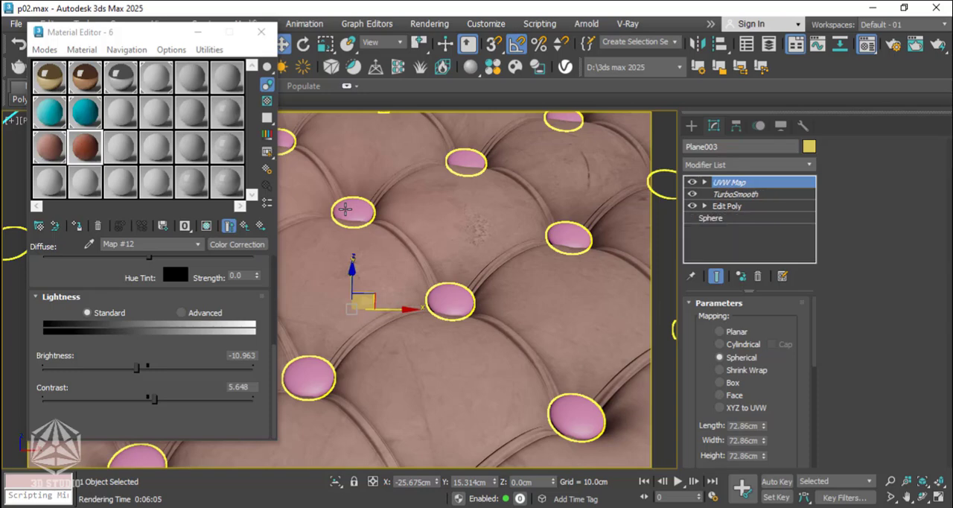
click(77, 226)
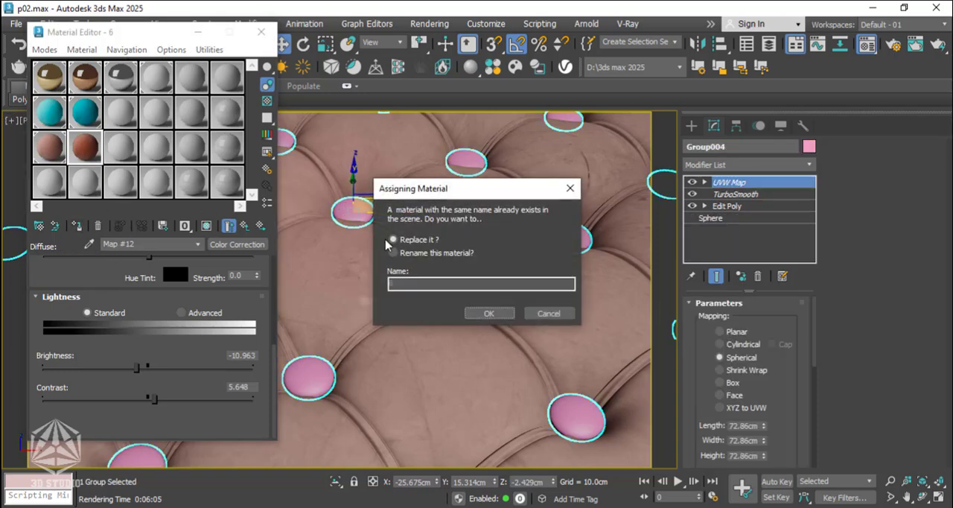
click(393, 252)
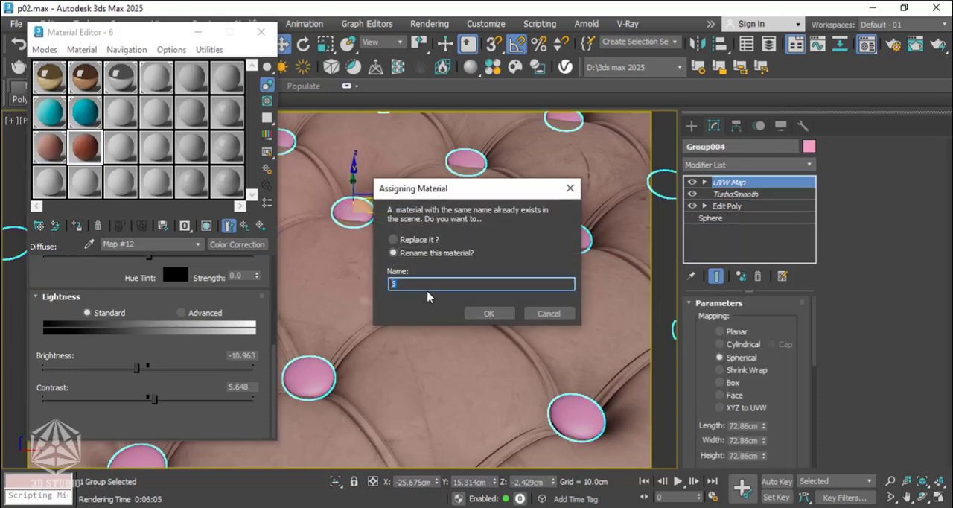
click(485, 314)
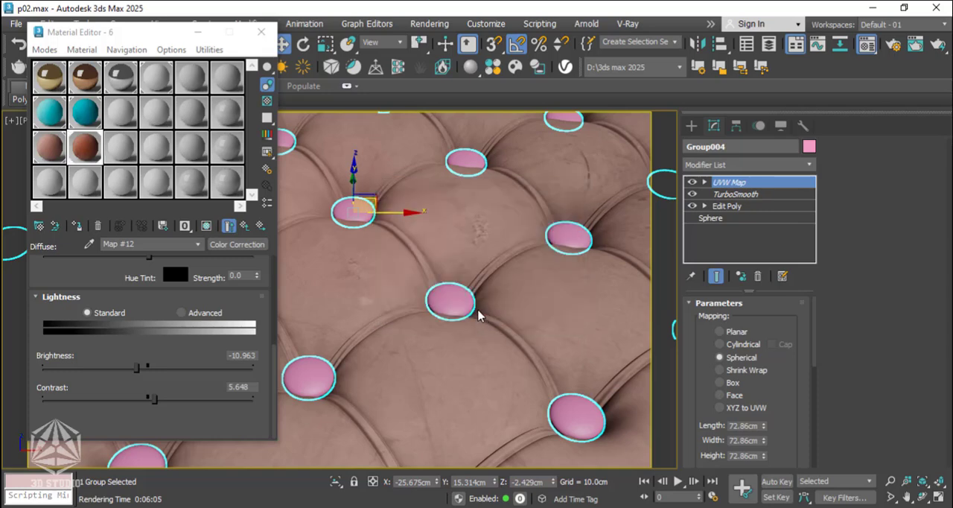
click(79, 229)
scroll(415, 255, down, 2)
key(c)
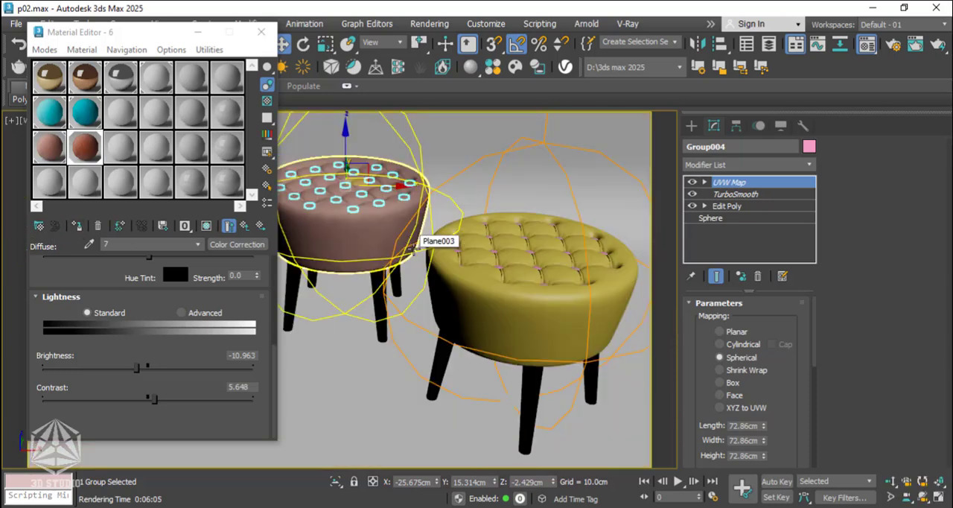
Select the yellow stool's seat and duplicate material 6 into the sample slot below it.
click(484, 303)
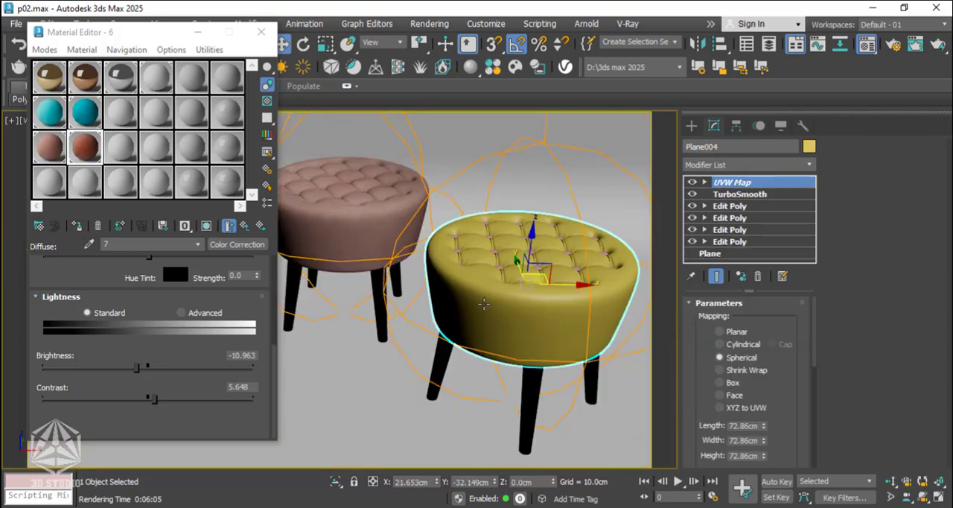
drag(52, 150, 50, 191)
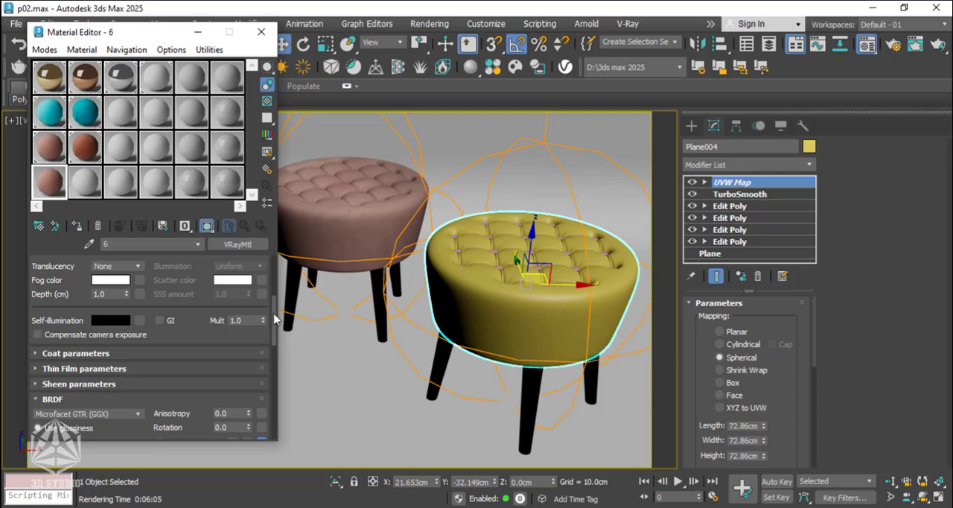
scroll(274, 288, up, 5)
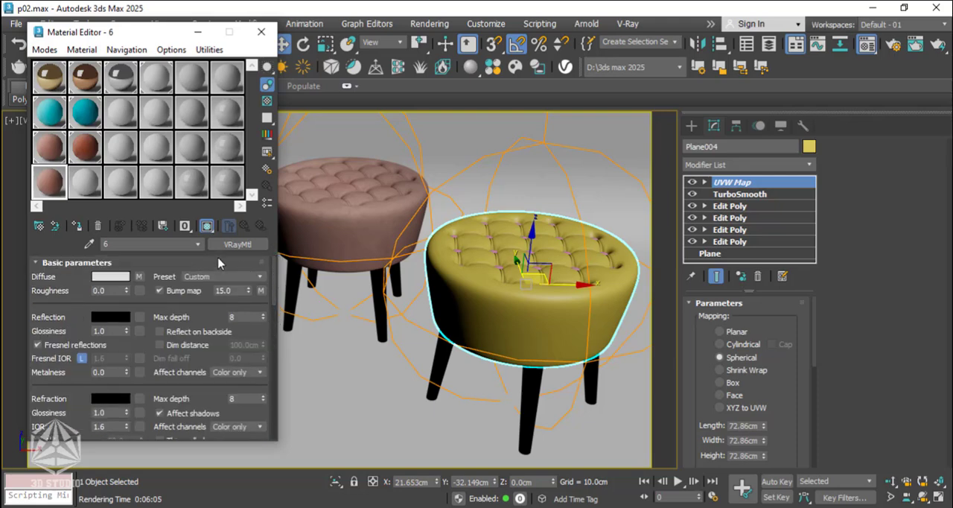
Change the Layer 1 color in the front composite of the new copy's diffuse falloff to purple AF3AB9, with an enlarged preview open.
click(138, 276)
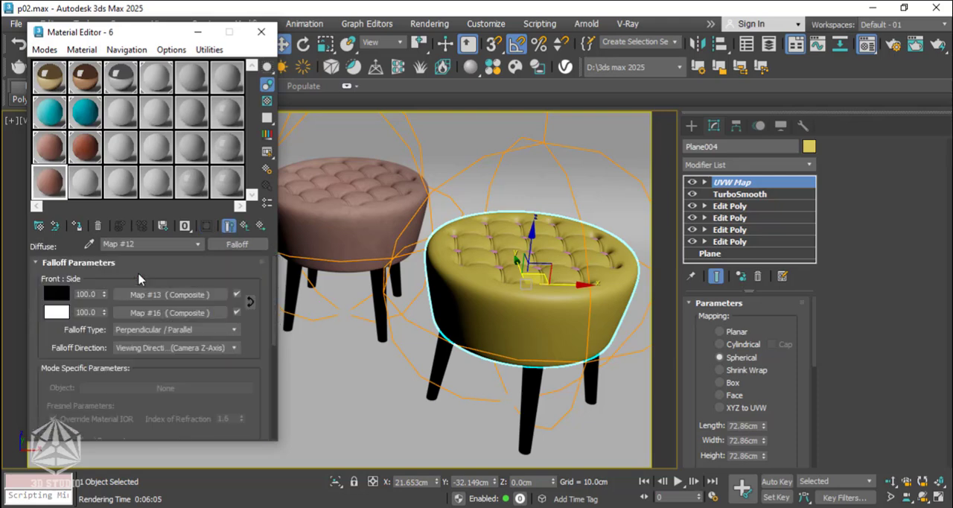
click(162, 297)
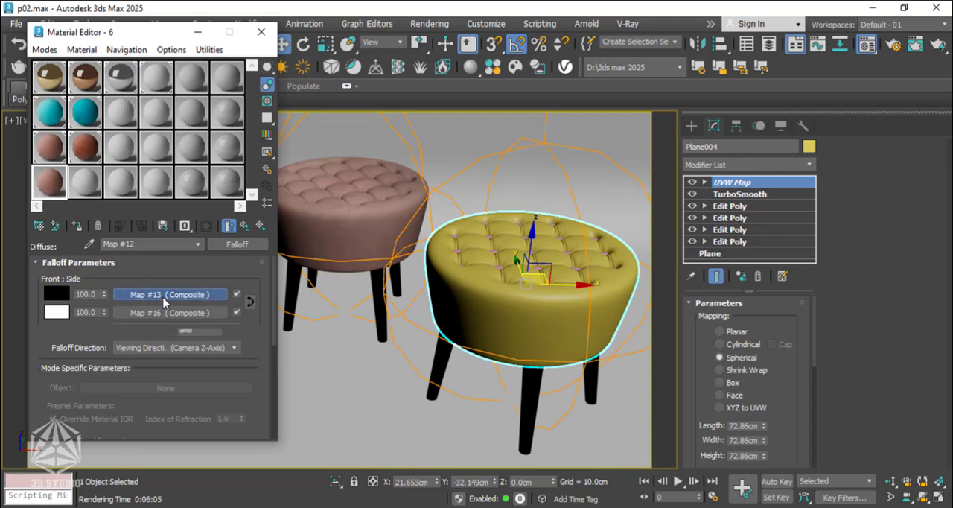
double_click(54, 188)
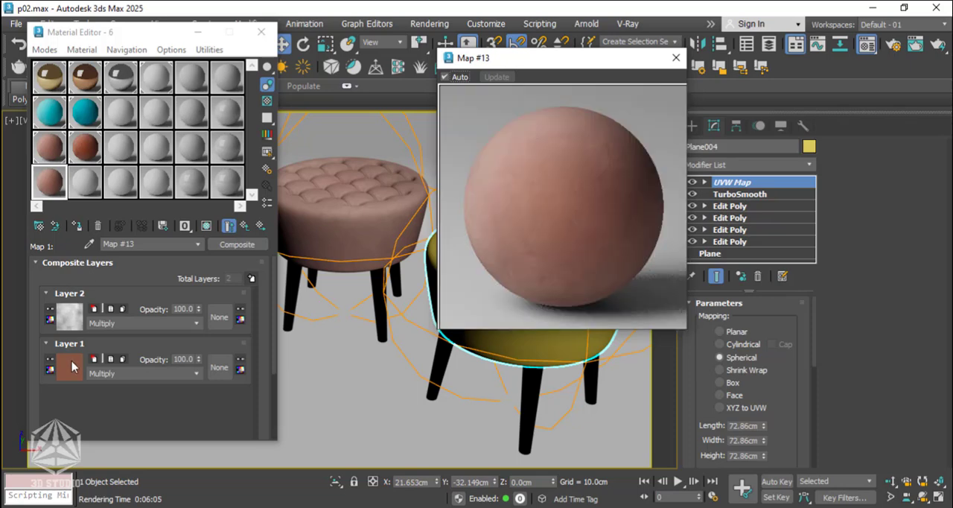
click(72, 366)
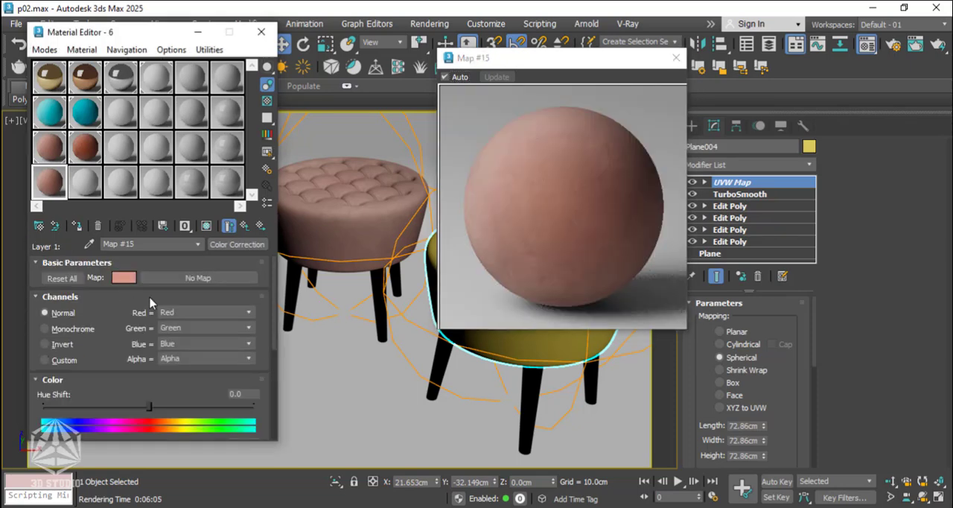
click(123, 277)
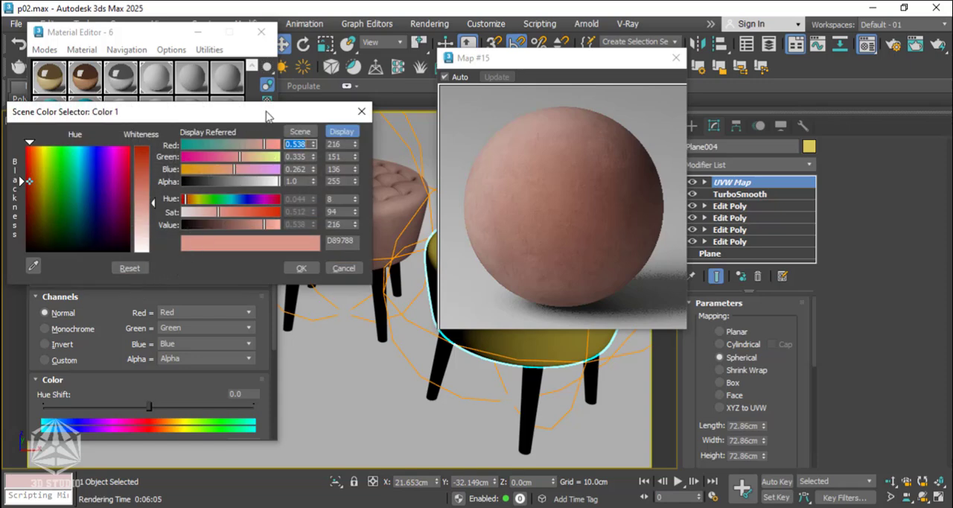
drag(266, 115, 310, 112)
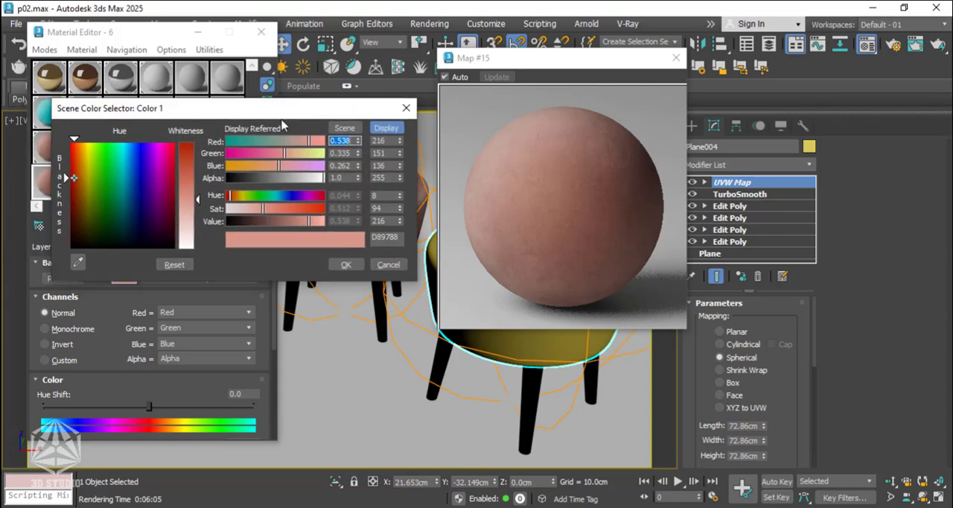
click(156, 160)
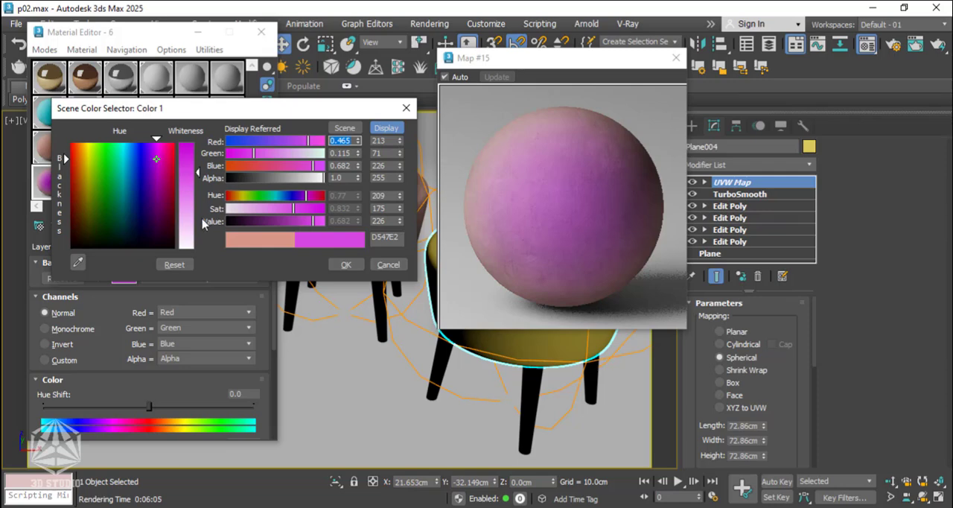
click(297, 221)
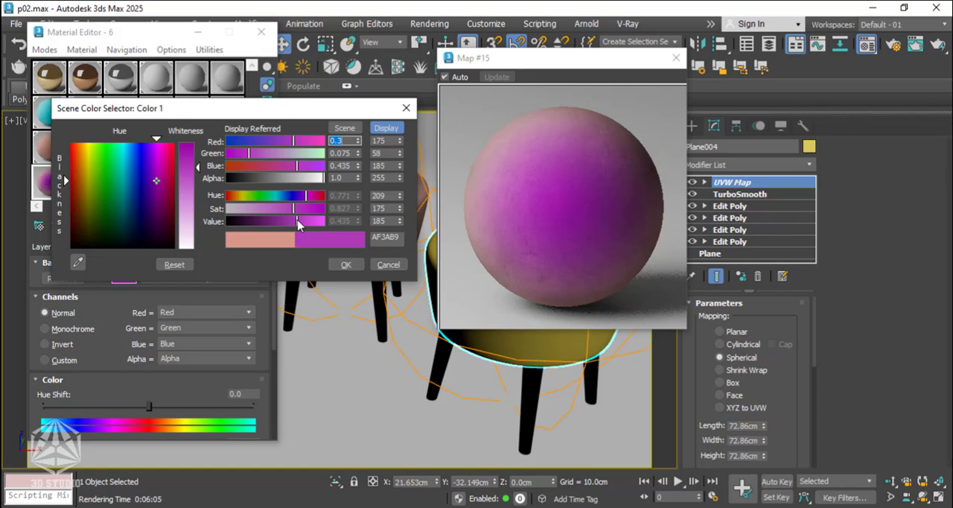
click(345, 265)
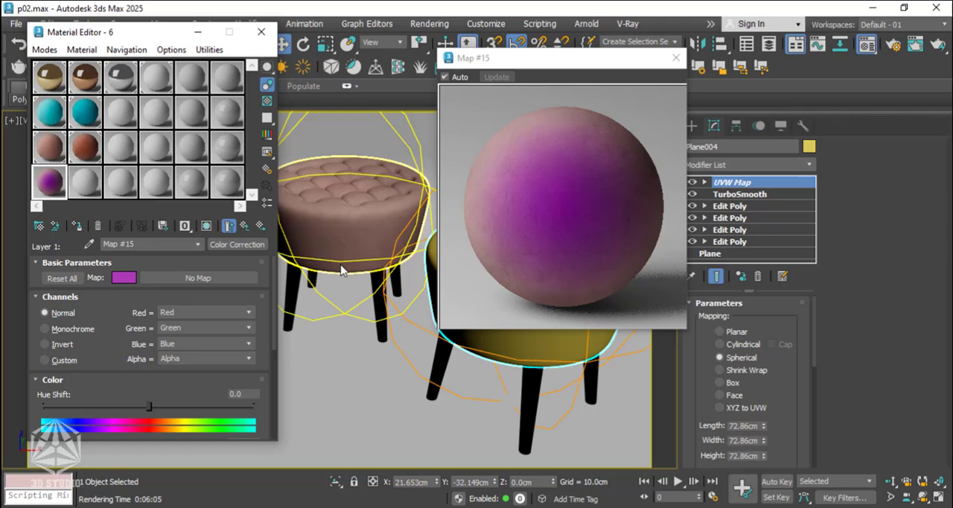
Copy the front composite's purple Layer 1 map and paste it as a copy into Layer 1 of the falloff's side composite.
click(245, 226)
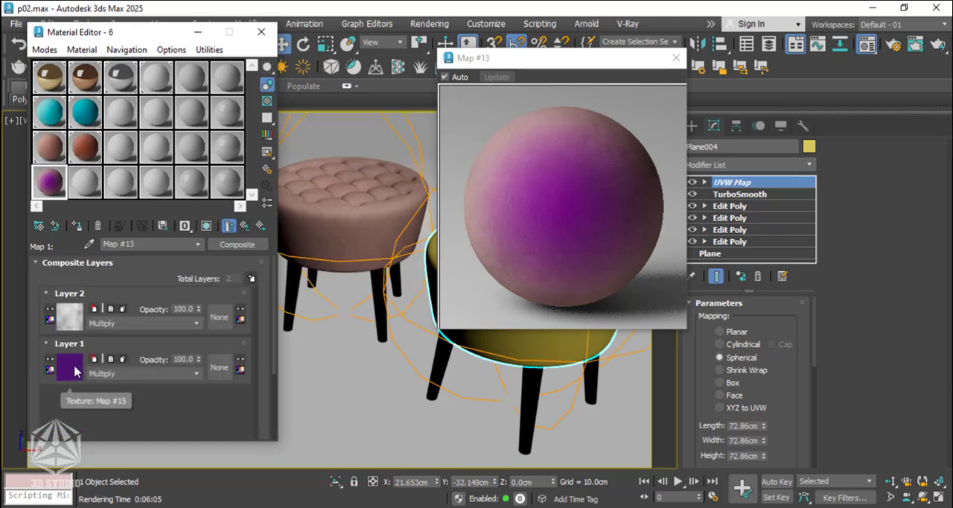
right_click(75, 370)
click(85, 390)
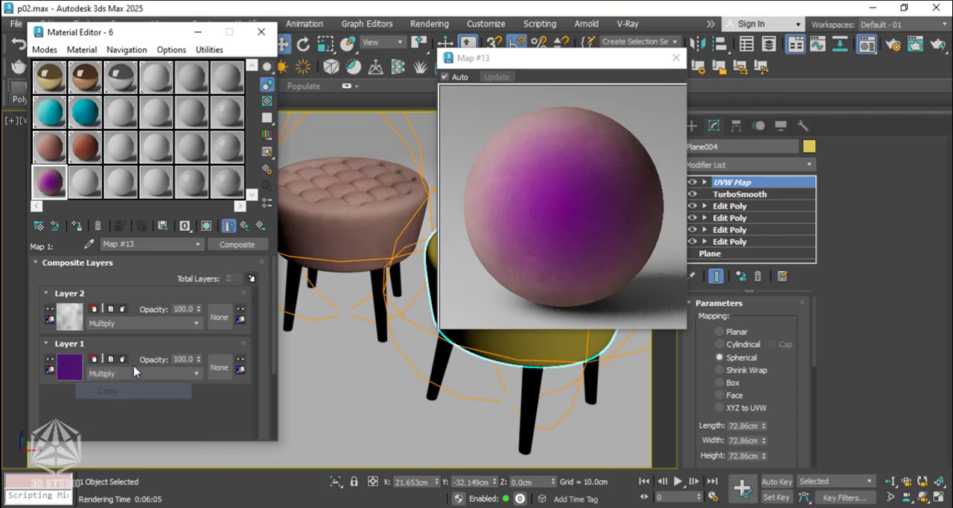
click(245, 226)
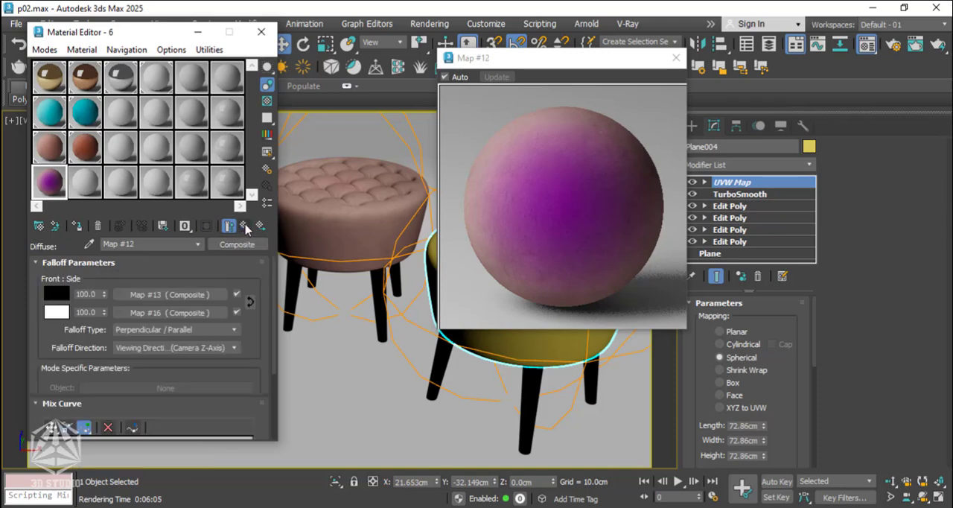
right_click(156, 312)
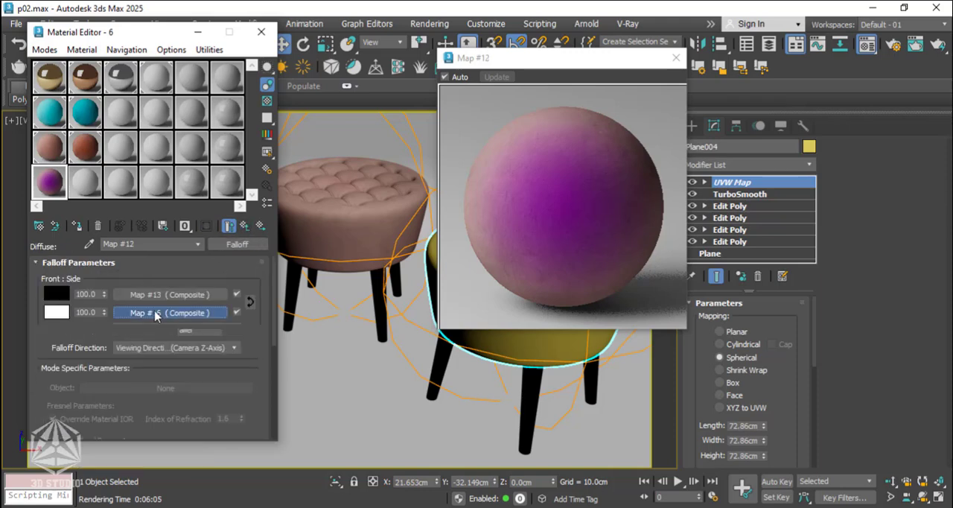
click(154, 313)
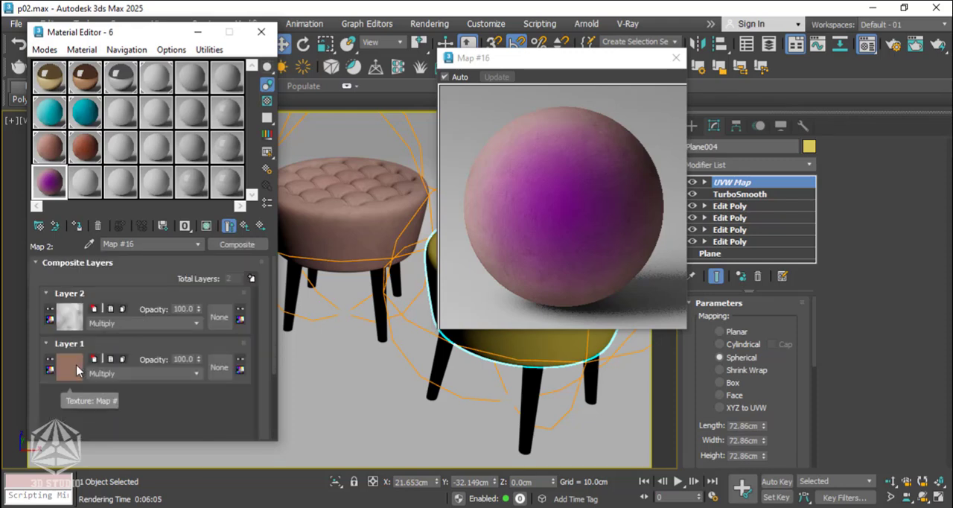
right_click(79, 369)
click(118, 406)
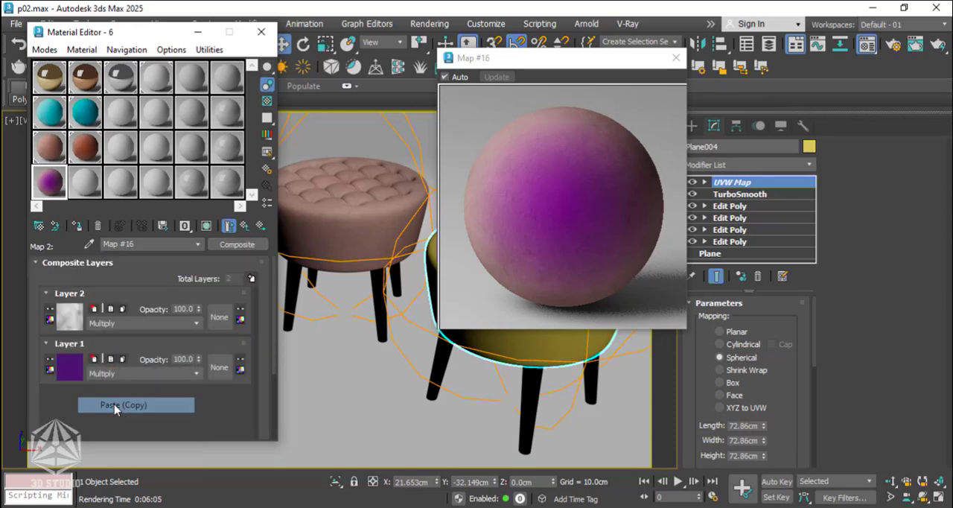
Set the side composite's Layer 1 Color Correction color to light purple CF8BD5.
click(67, 367)
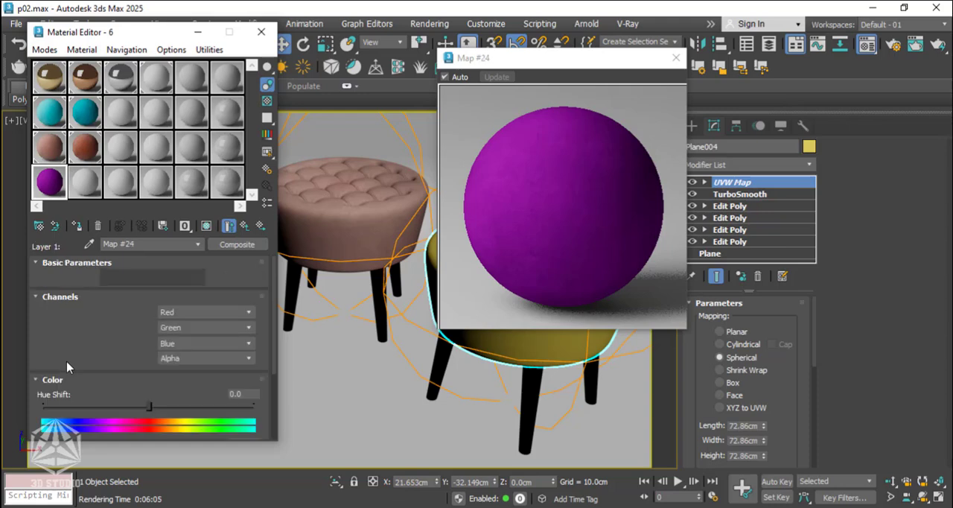
click(123, 277)
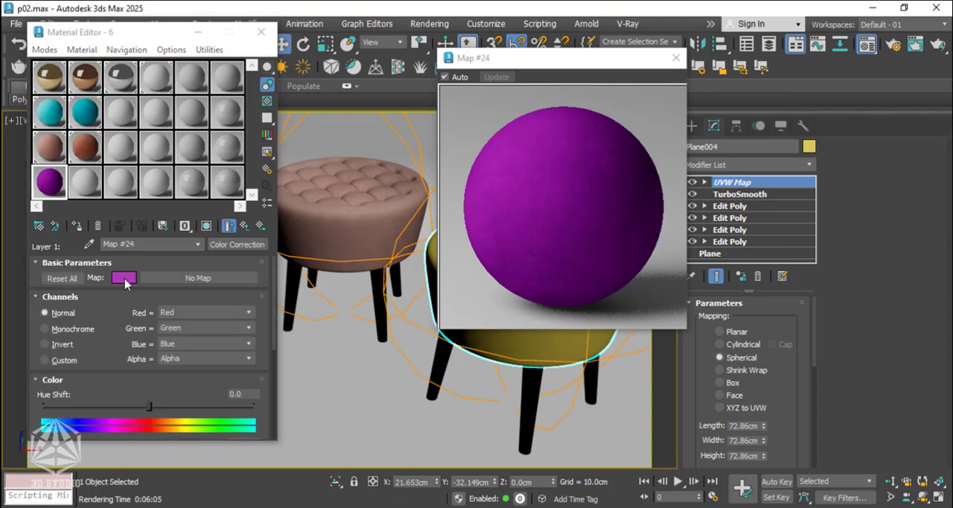
click(142, 176)
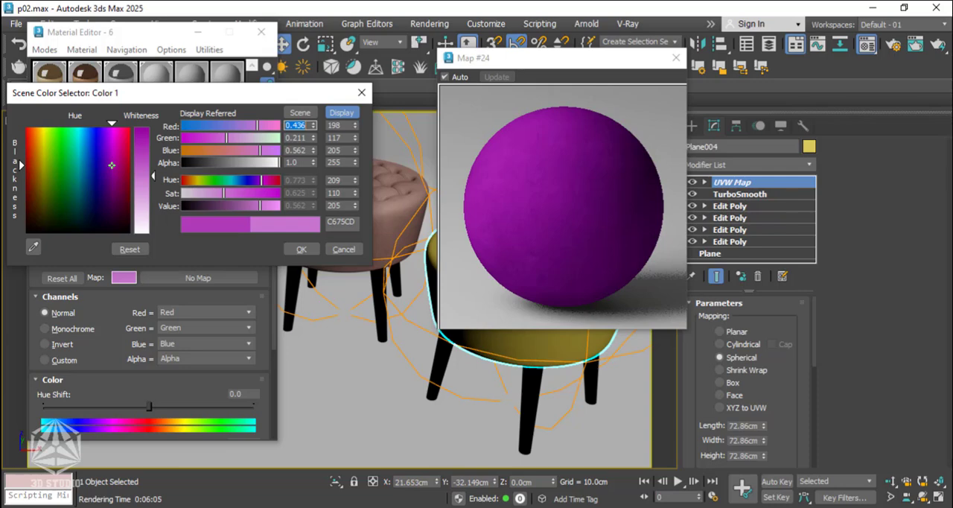
click(147, 185)
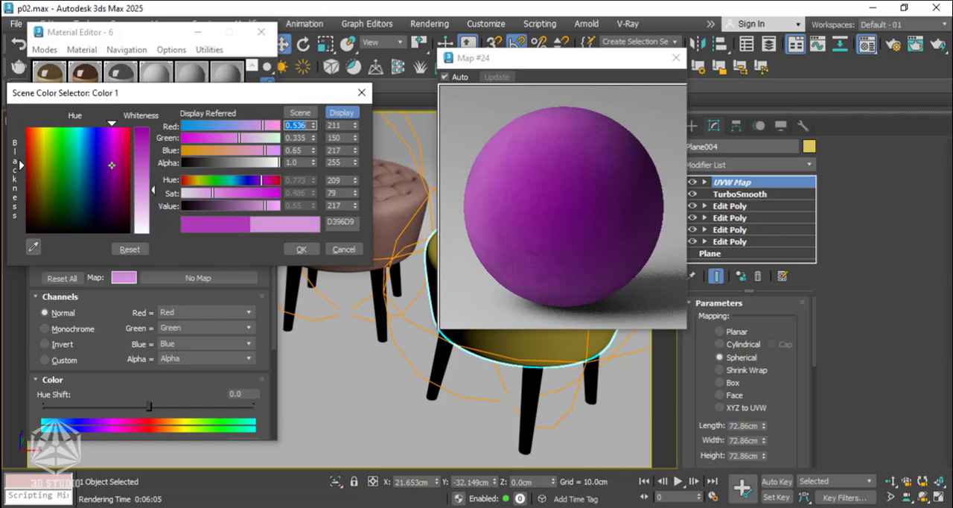
click(300, 249)
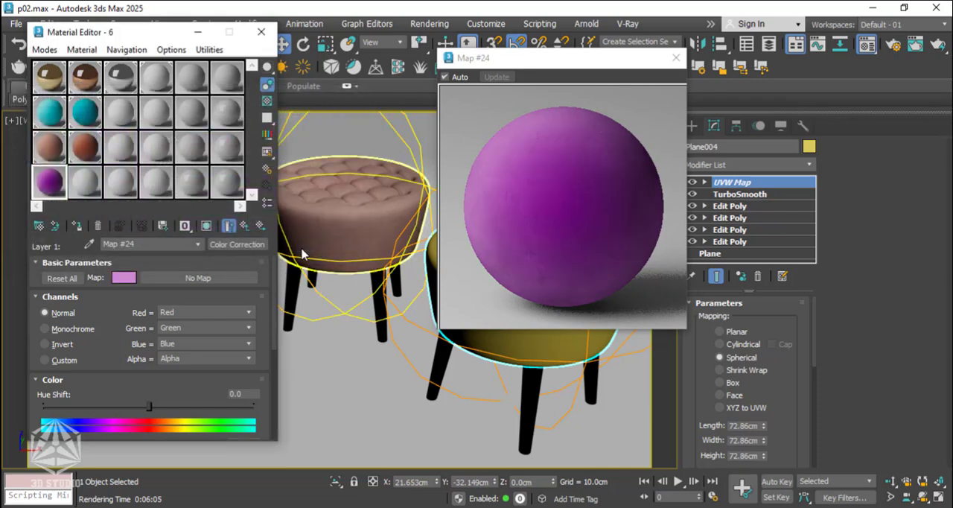
click(246, 226)
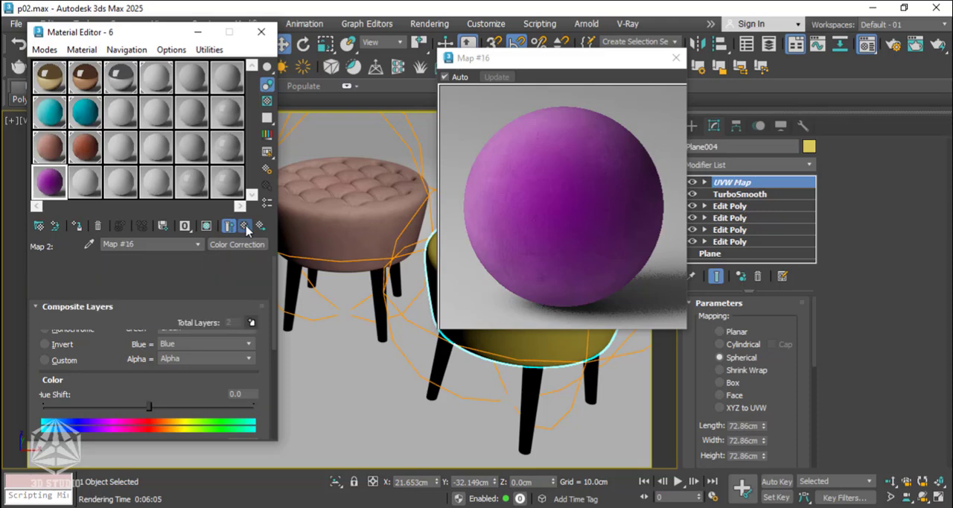
Close the enlarged preview and assign the purple material to the selected yellow seat, renaming it 8.
click(675, 57)
click(246, 226)
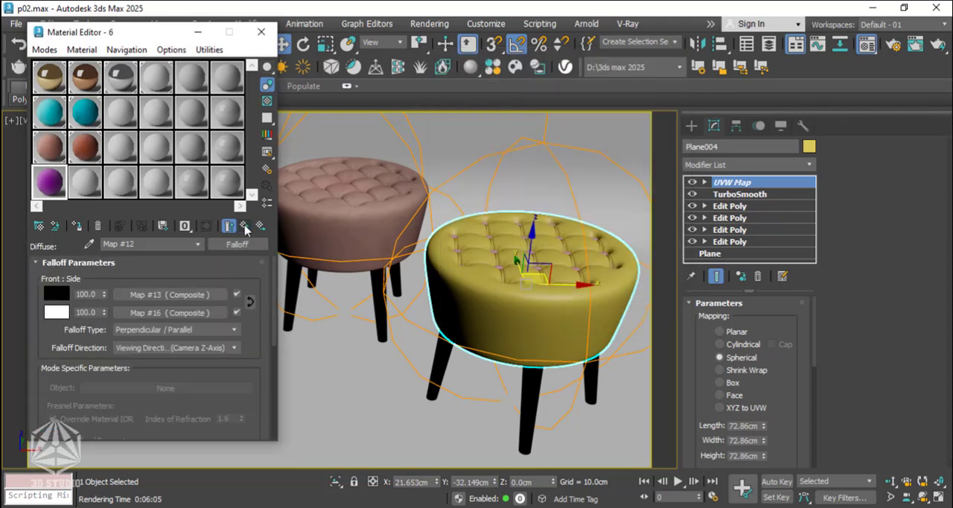
click(76, 225)
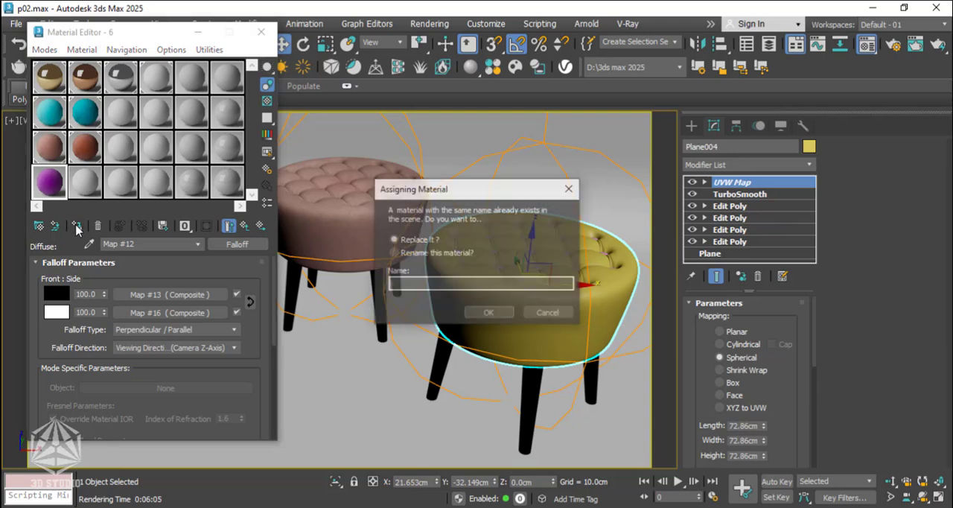
click(393, 252)
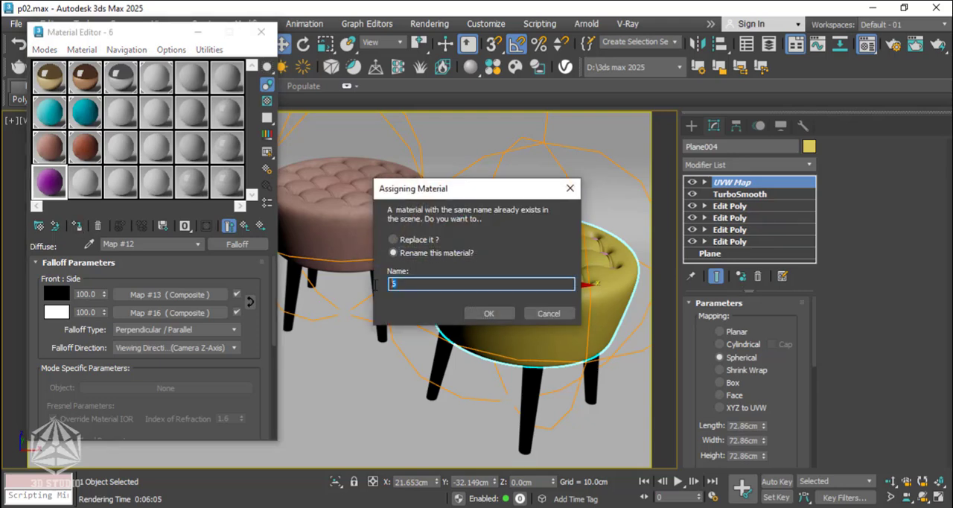
text(8)
click(488, 313)
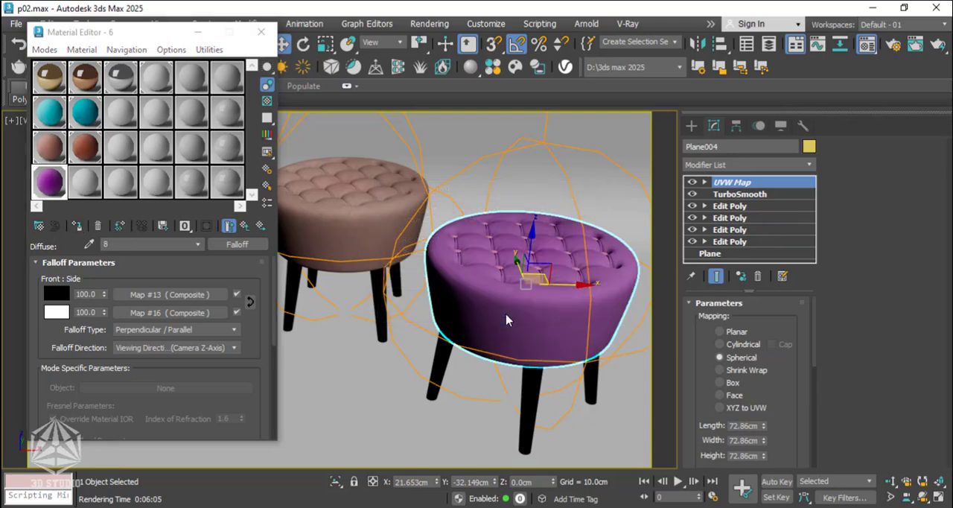
Duplicate material 8 into the adjacent sample slot as 9 and wrap its diffuse falloff in a ColorCorrection map, keeping the old map as sub-map.
click(85, 186)
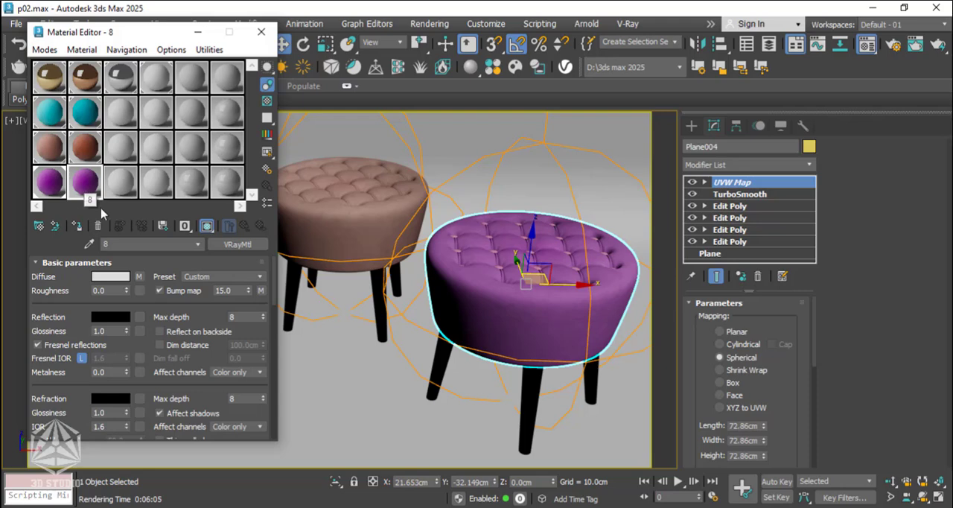
drag(119, 244, 67, 245)
click(139, 280)
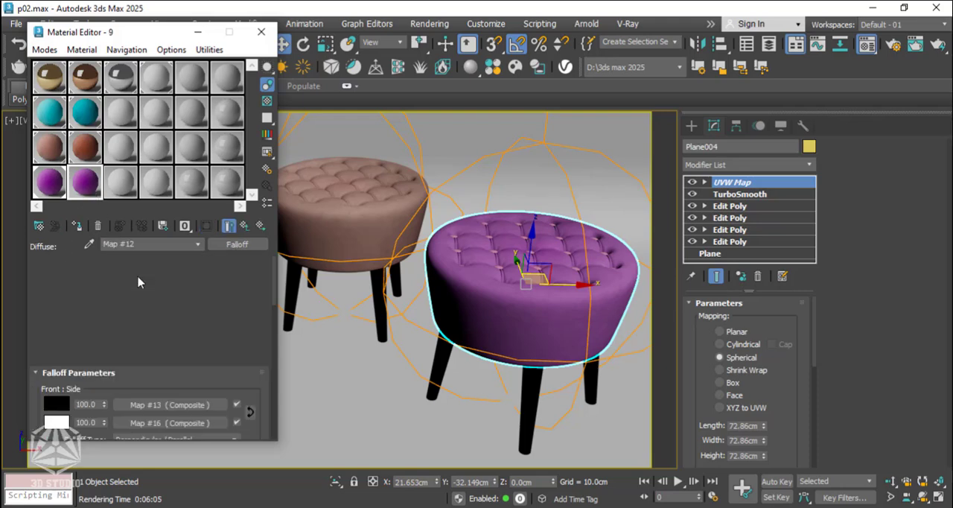
click(250, 245)
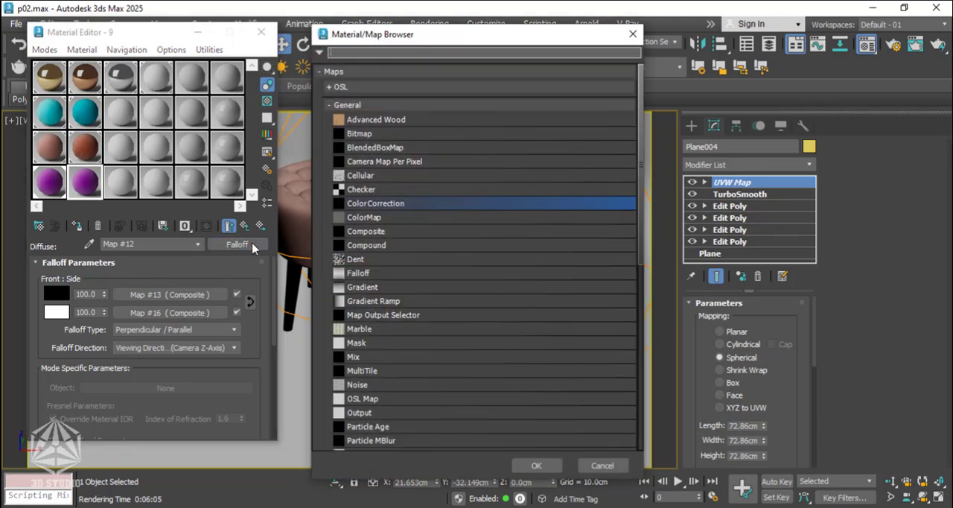
click(550, 466)
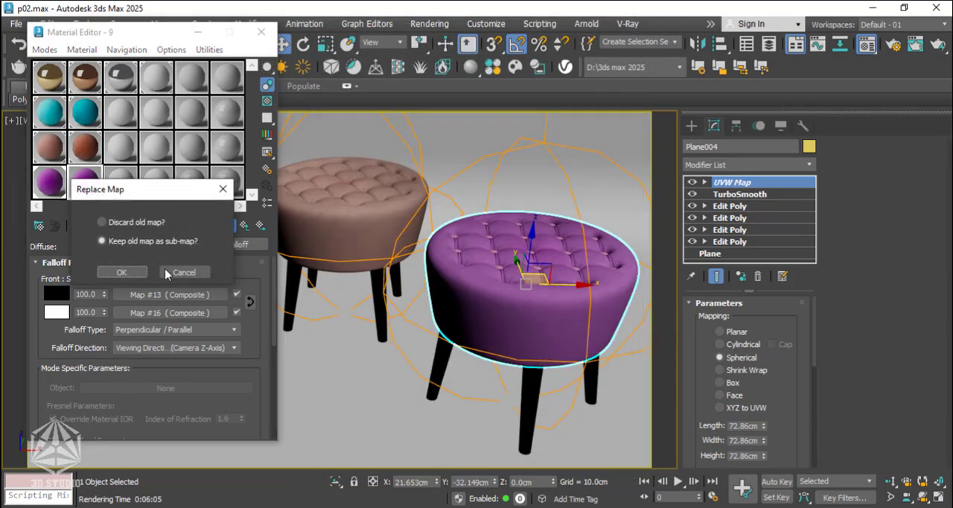
click(130, 274)
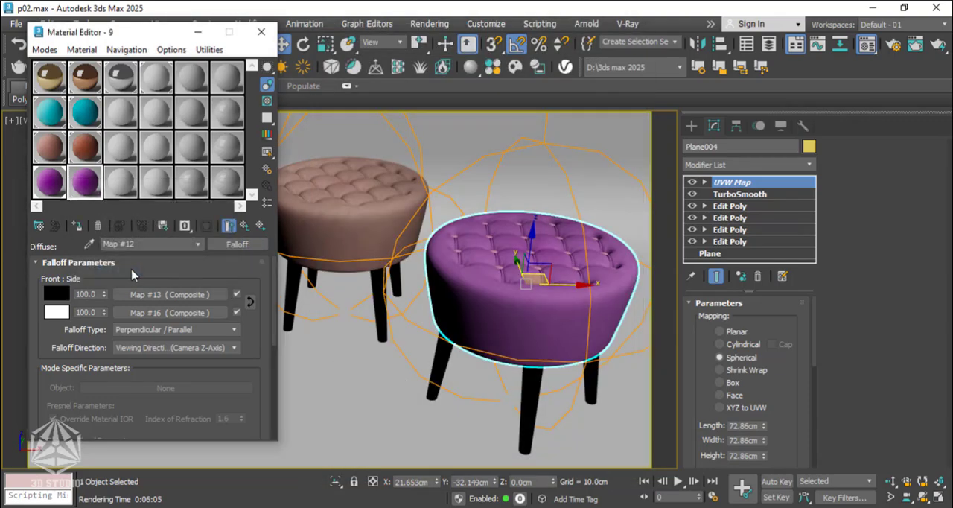
Set the Color Correction brightness to about -12.29 and contrast to about 6.31, using the enlarged sample preview.
double_click(83, 189)
scroll(150, 388, down, 6)
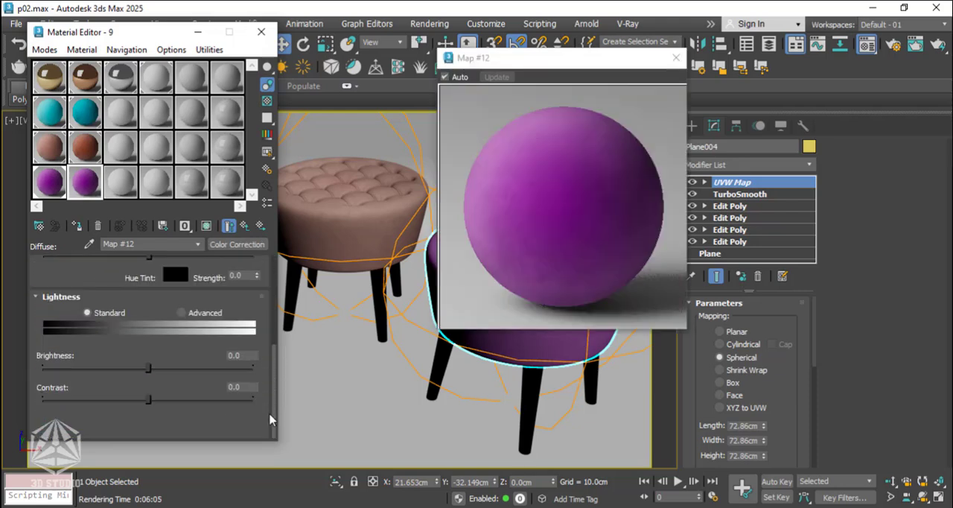
click(138, 367)
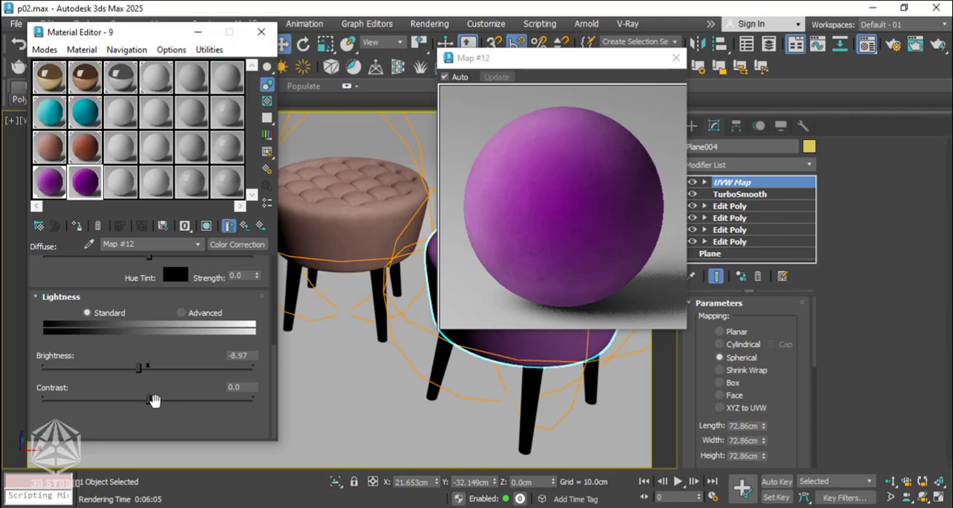
click(155, 400)
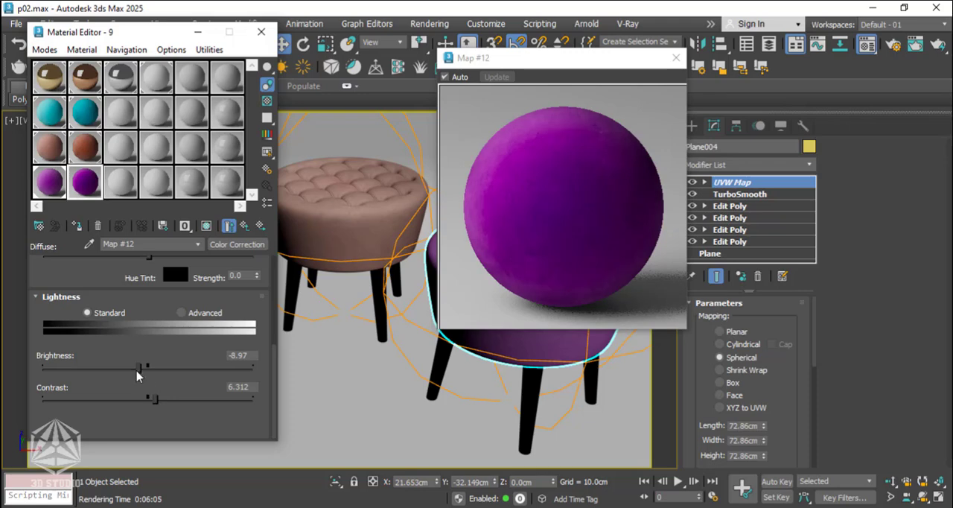
click(135, 367)
click(676, 60)
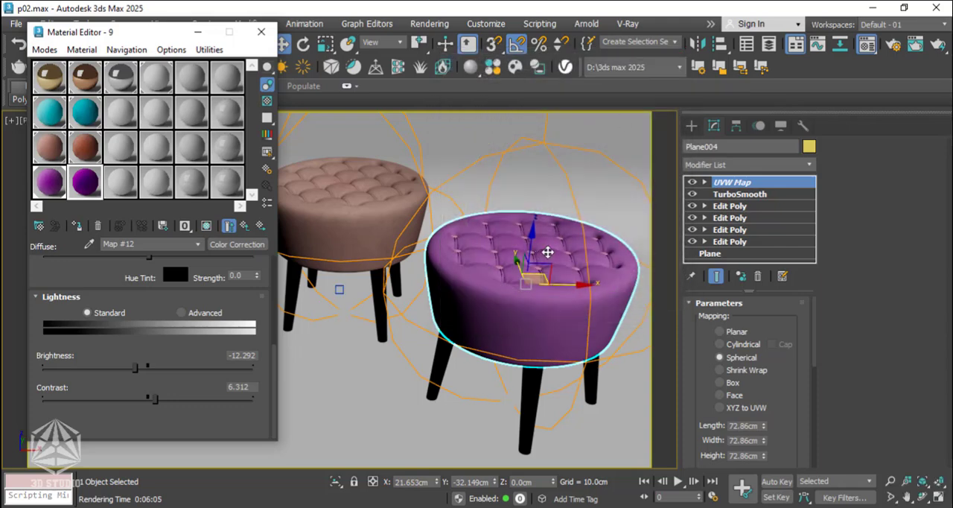
Assign material 9 to the purple stool's button group, close the Material Editor and return to the camera view.
scroll(514, 260, up, 4)
scroll(514, 266, up, 5)
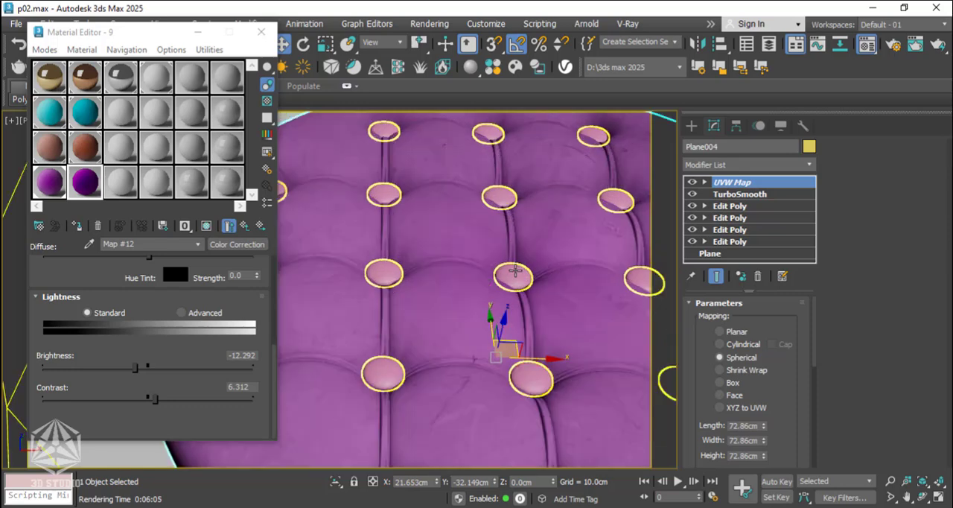
click(512, 274)
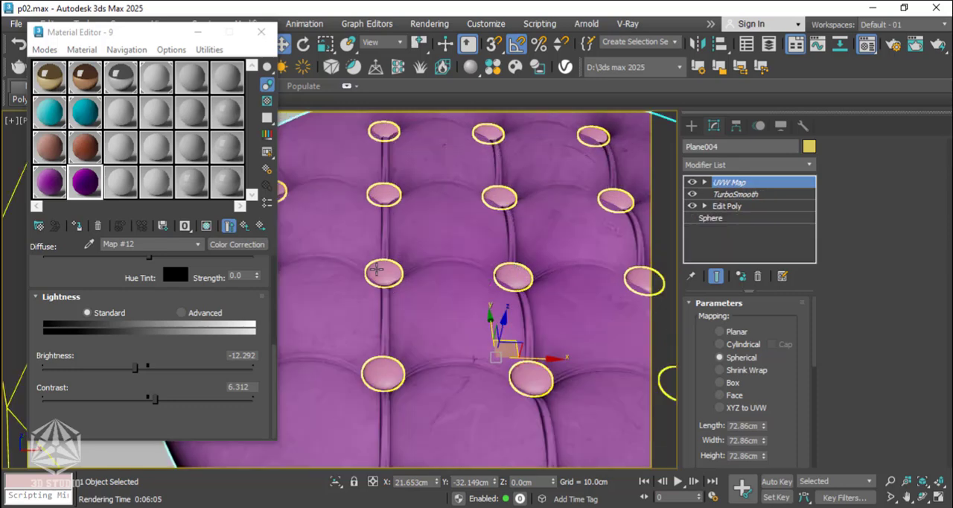
click(76, 225)
click(260, 32)
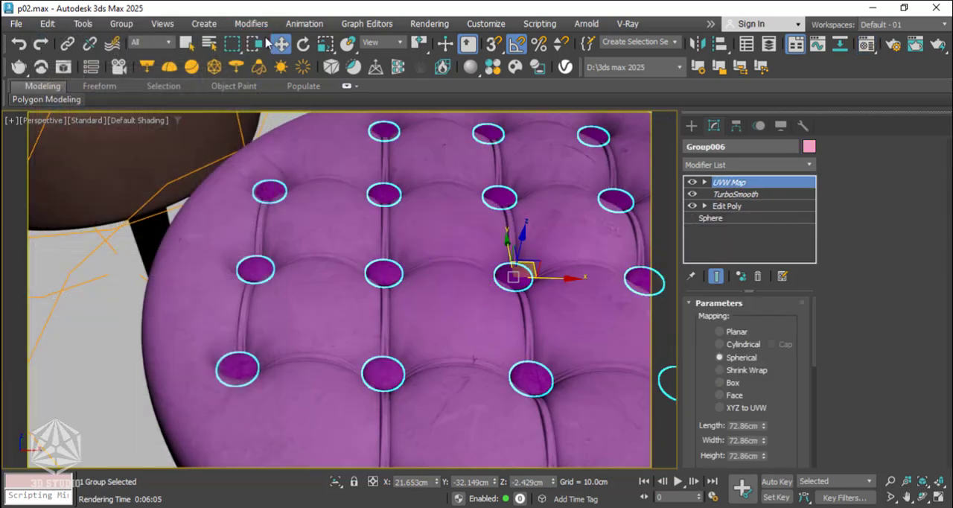
scroll(361, 176, down, 5)
key(c)
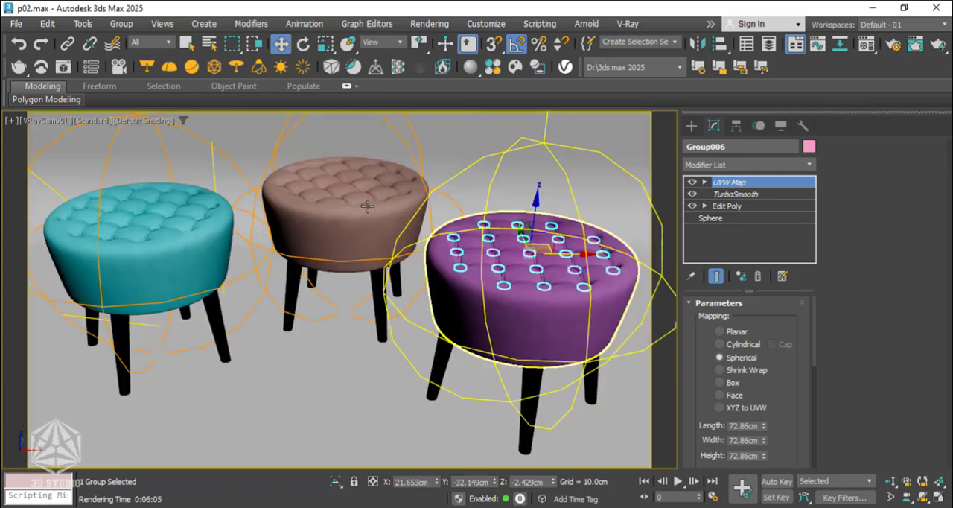
Open the V-Ray Frame Buffer and render the camera view of the three stools.
click(317, 380)
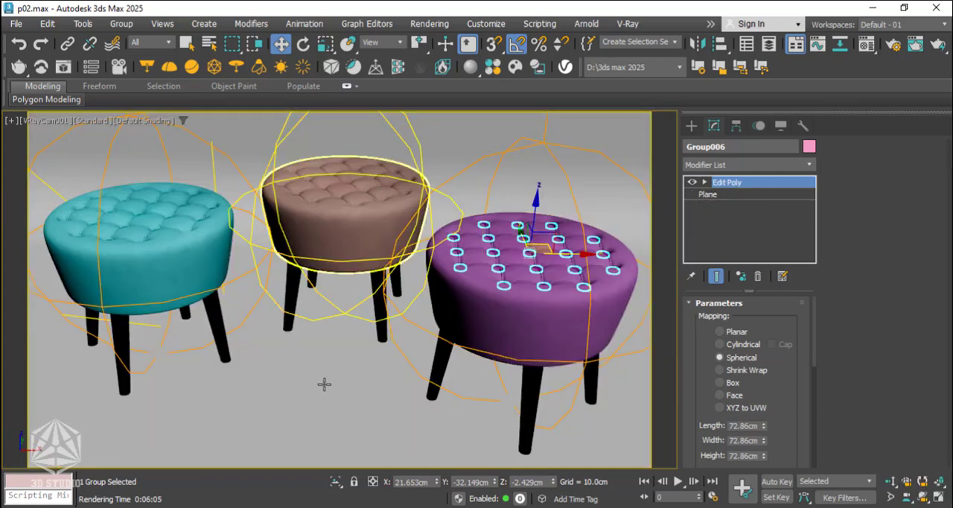
click(47, 68)
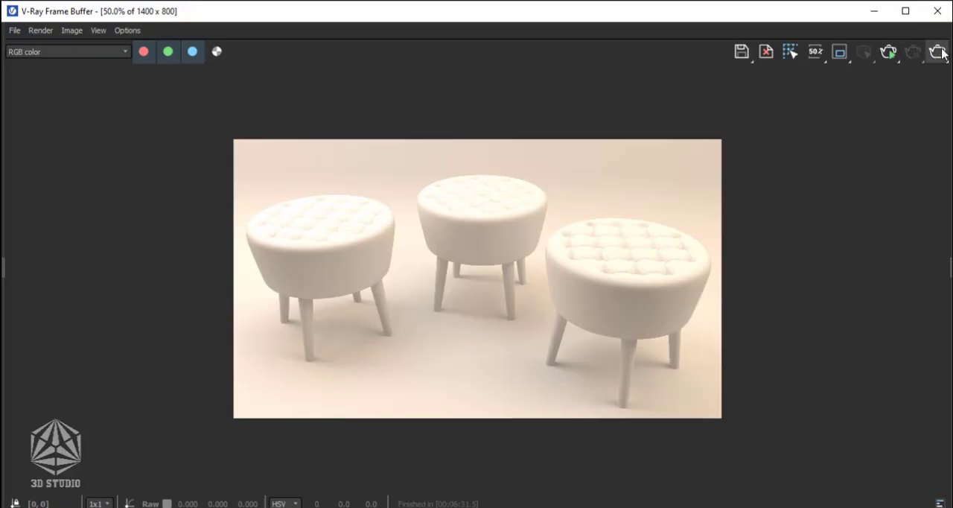
click(935, 59)
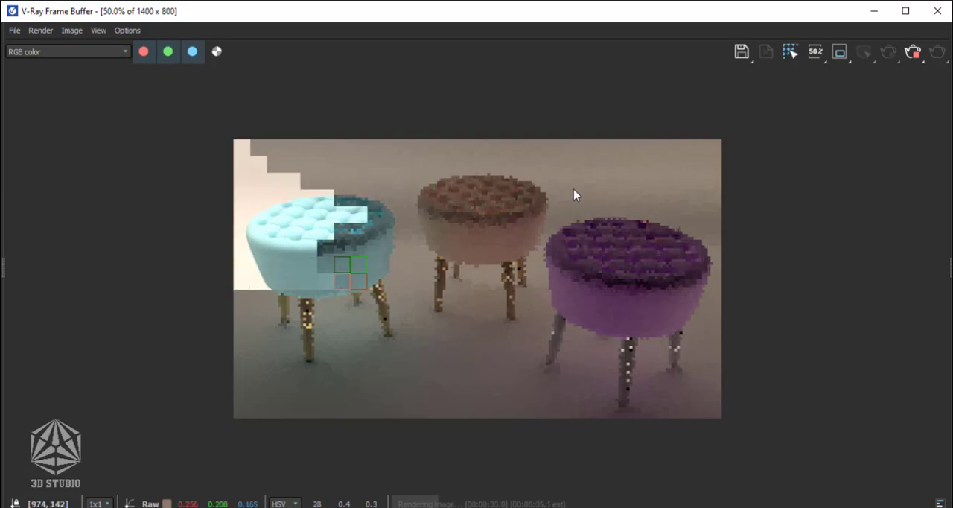
Examine the rendered upholstery, buttons and metal legs of all three stools up close and as a whole.
scroll(340, 217, up, 2)
scroll(772, 238, down, 2)
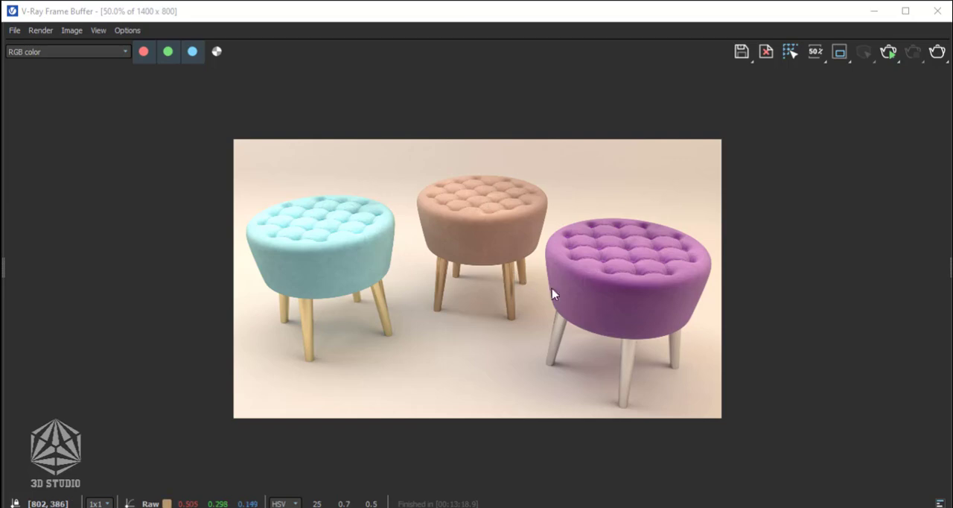
scroll(552, 293, up, 4)
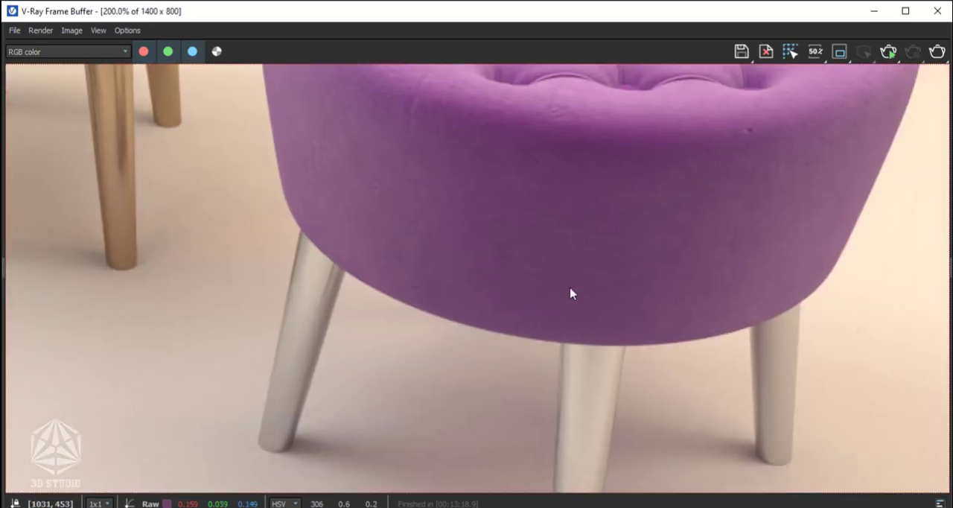
mouse_move(570, 288)
middle_down()
mouse_move(539, 164)
mouse_move(570, 274)
mouse_move(587, 230)
mouse_move(583, 321)
middle_up()
mouse_move(570, 242)
middle_down()
mouse_move(585, 294)
mouse_move(817, 304)
middle_up()
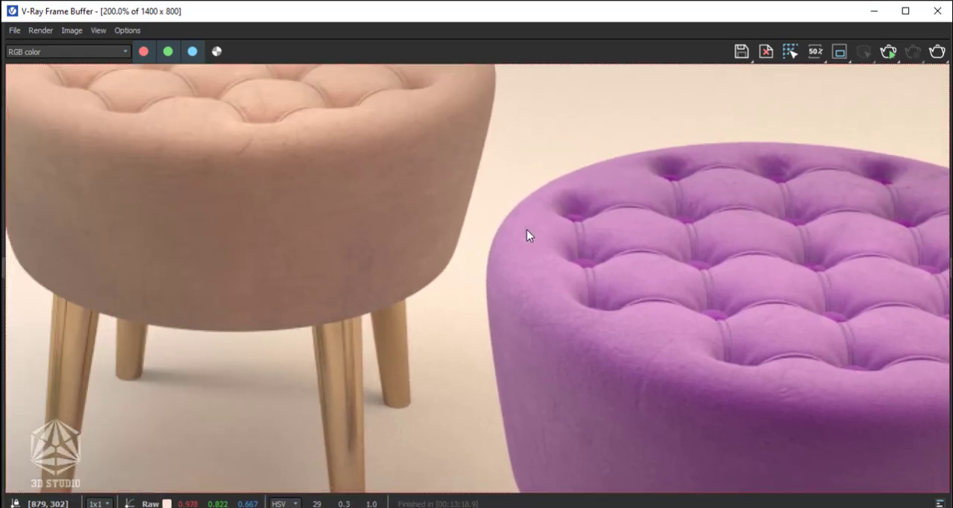
mouse_move(526, 235)
middle_down()
mouse_move(617, 168)
mouse_move(697, 300)
middle_up()
middle_drag(524, 170, 551, 316)
middle_drag(305, 276, 628, 215)
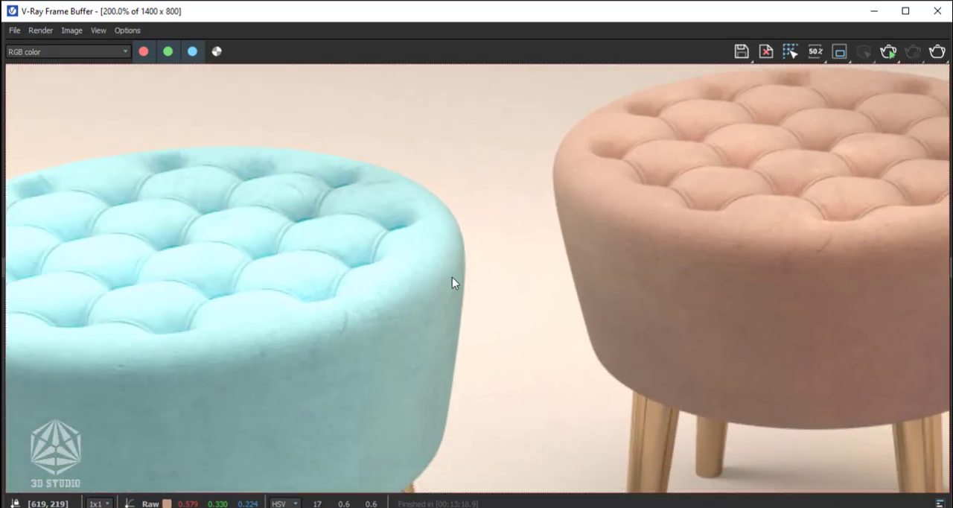
middle_drag(452, 283, 405, 135)
middle_drag(456, 216, 376, 188)
scroll(513, 195, down, 3)
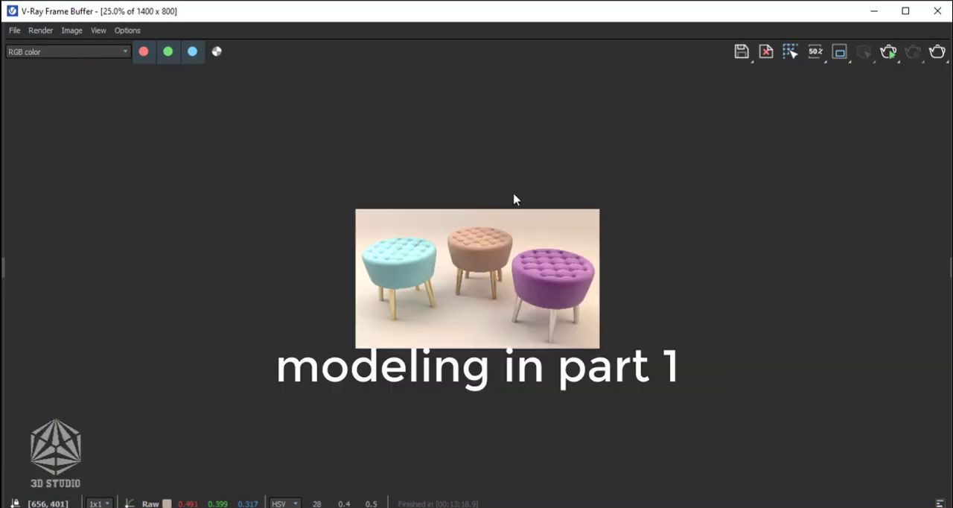
scroll(500, 223, up, 2)
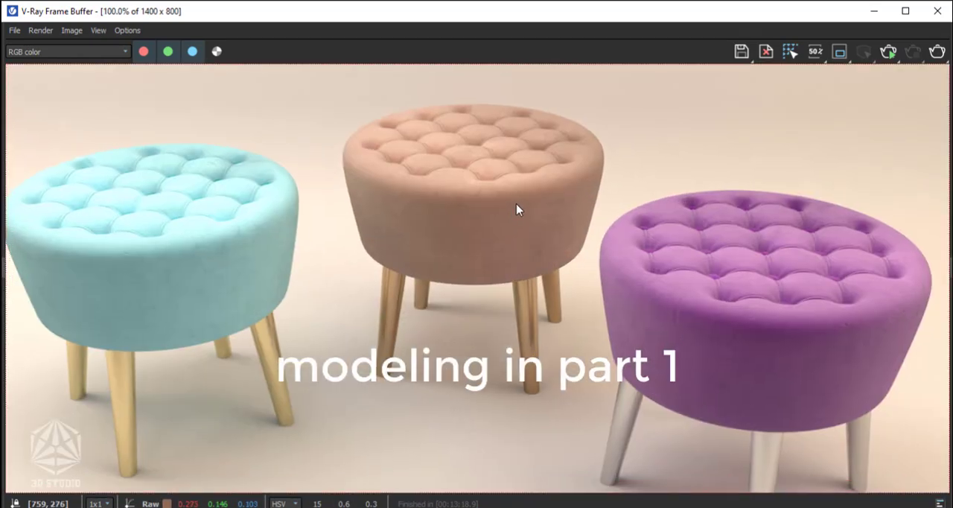